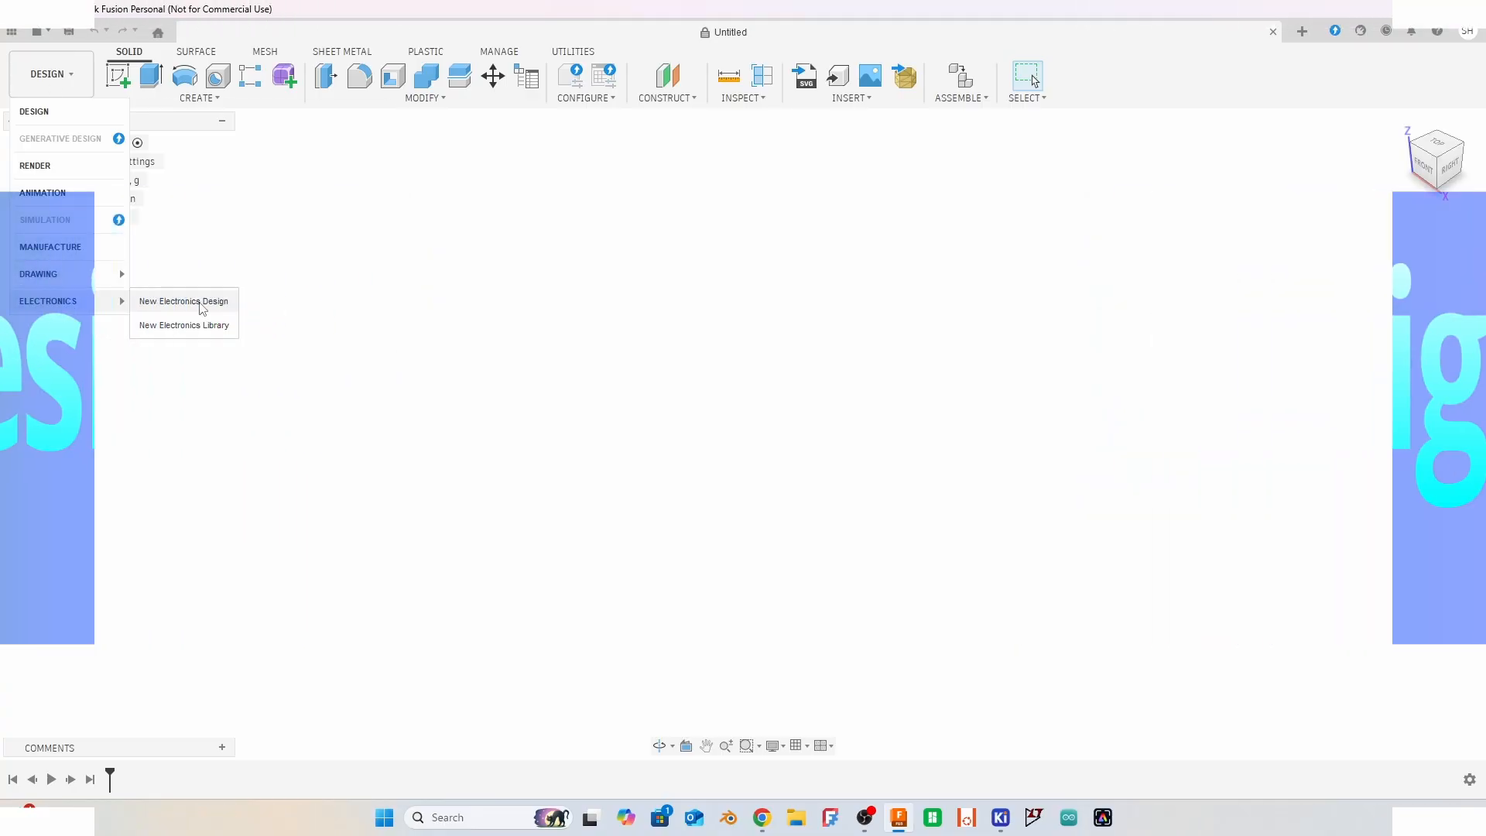
Step: Create a new electronics design and add a new schematic to it
{"action": "left_click", "coordinate": [198, 306]}
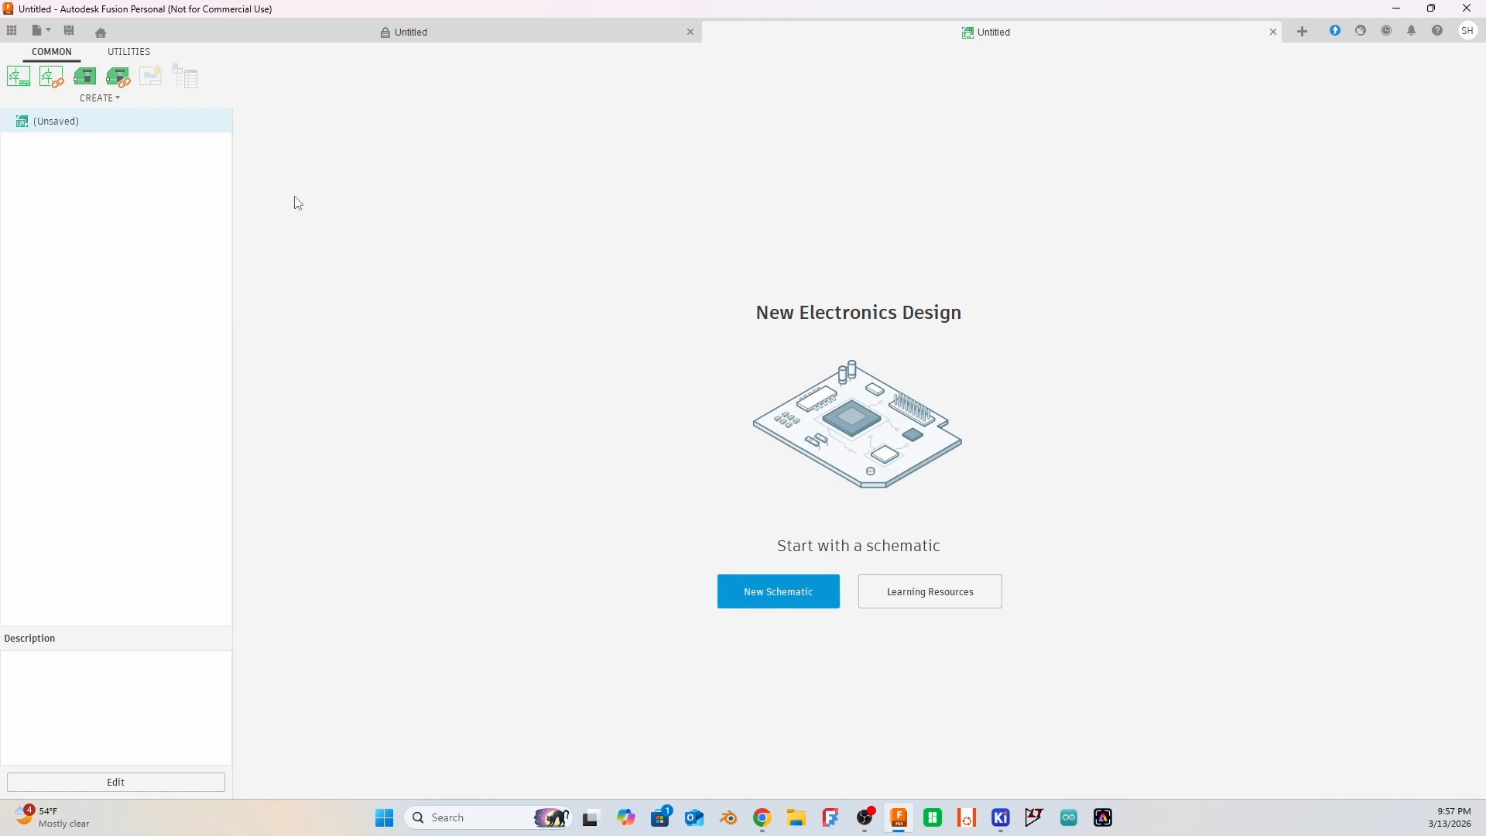
{"action": "left_click", "coordinate": [18, 77]}
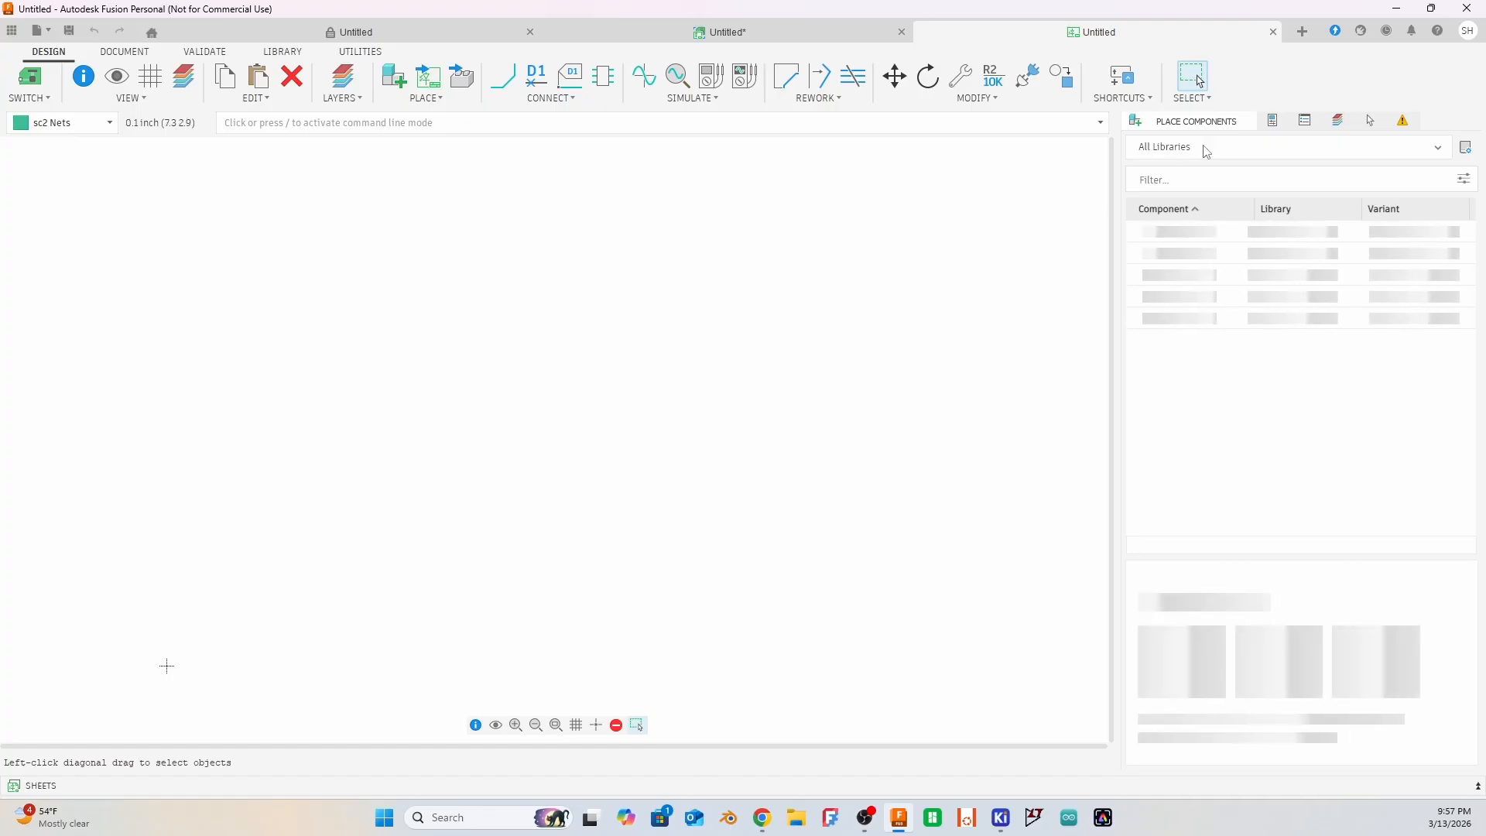
Step: Filter all component libraries by "led" and preview the WS2812B part from the LED library
{"action": "left_click", "coordinate": [1174, 178]}
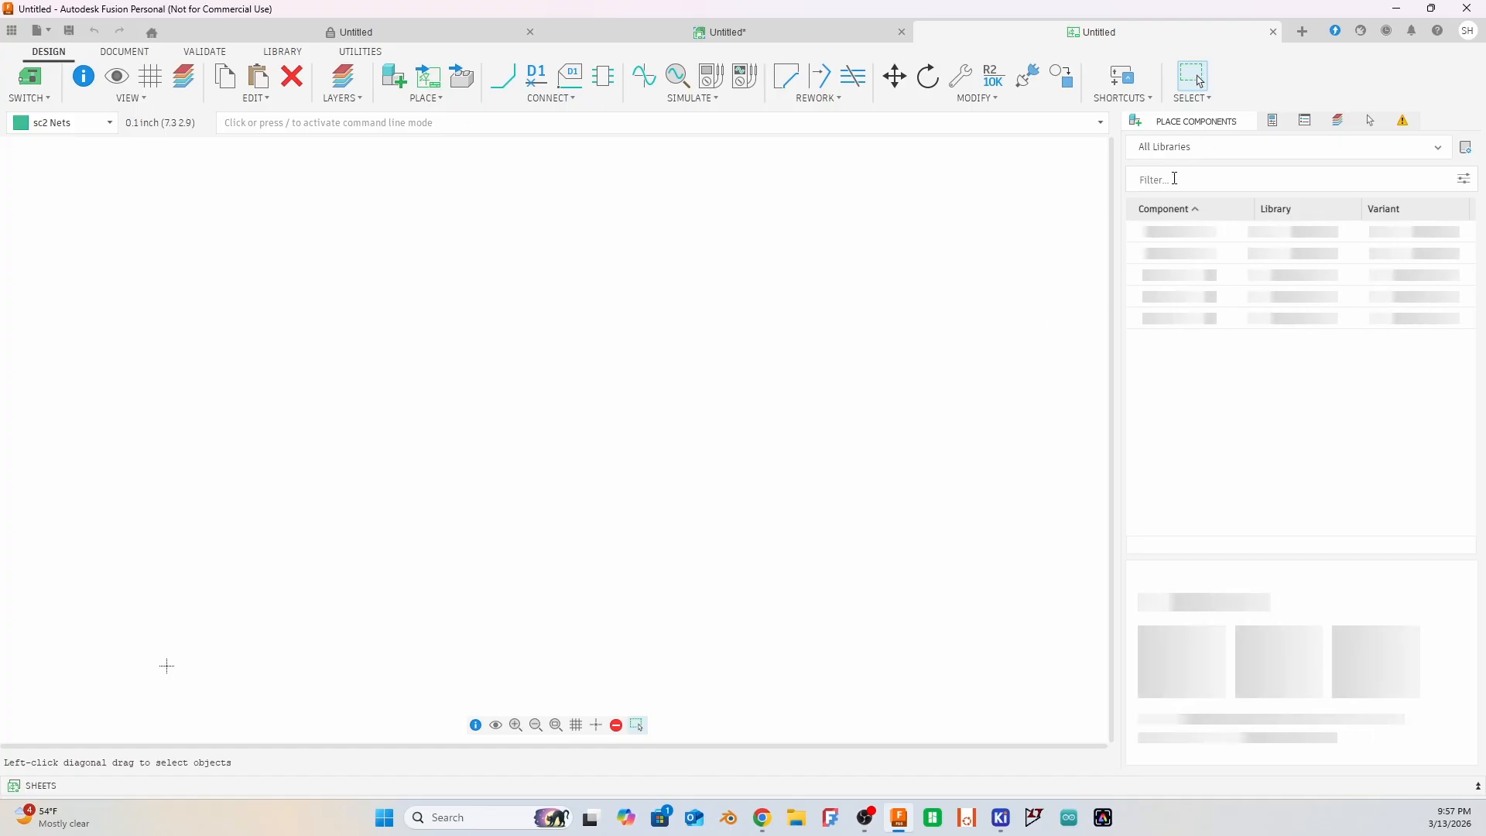
{"action": "type", "text": "led"}
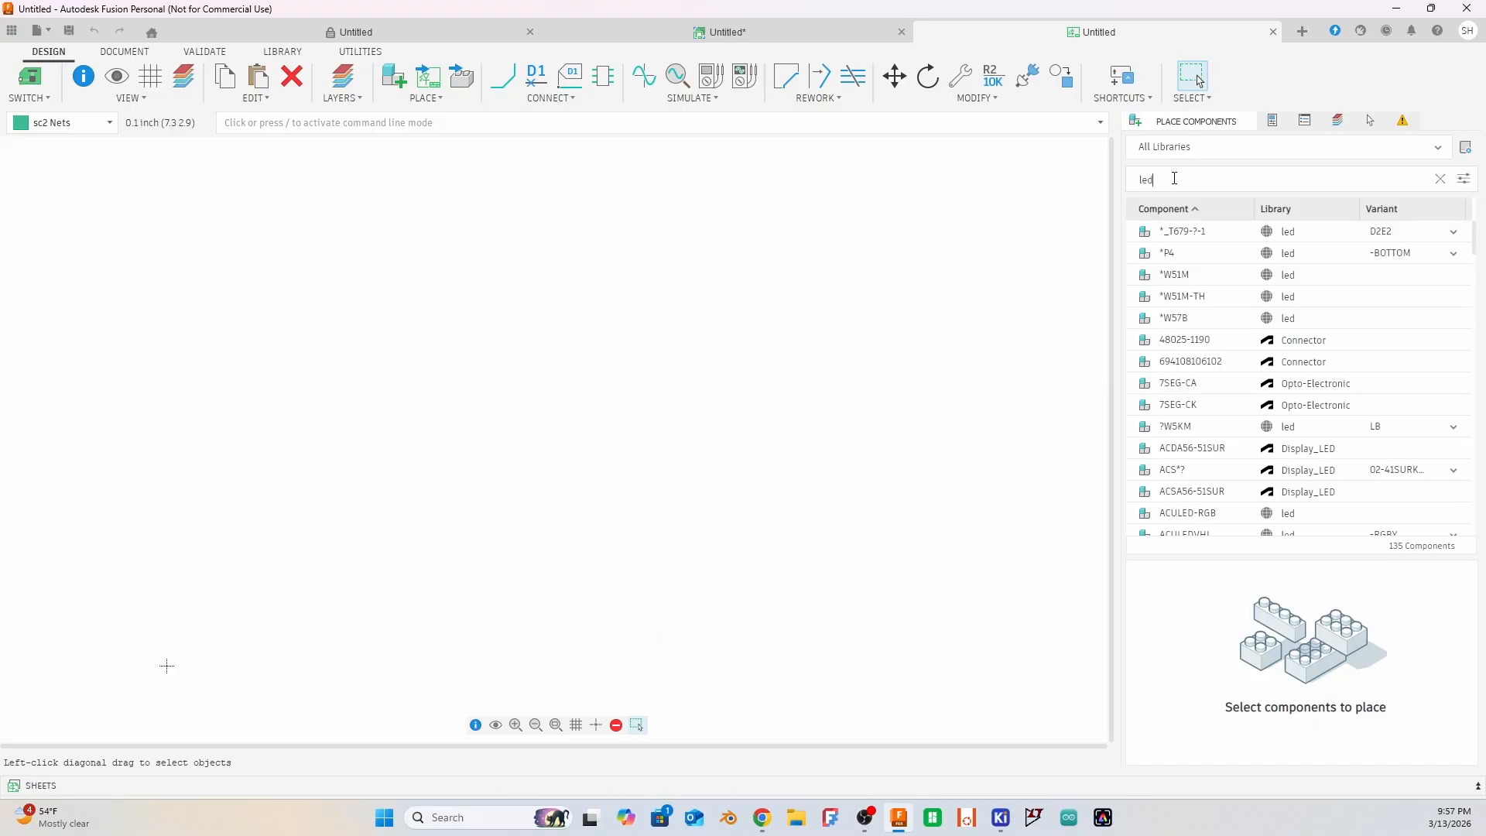
{"action": "scroll", "coordinate": [1274, 387], "scroll_direction": "down", "scroll_amount": 10}
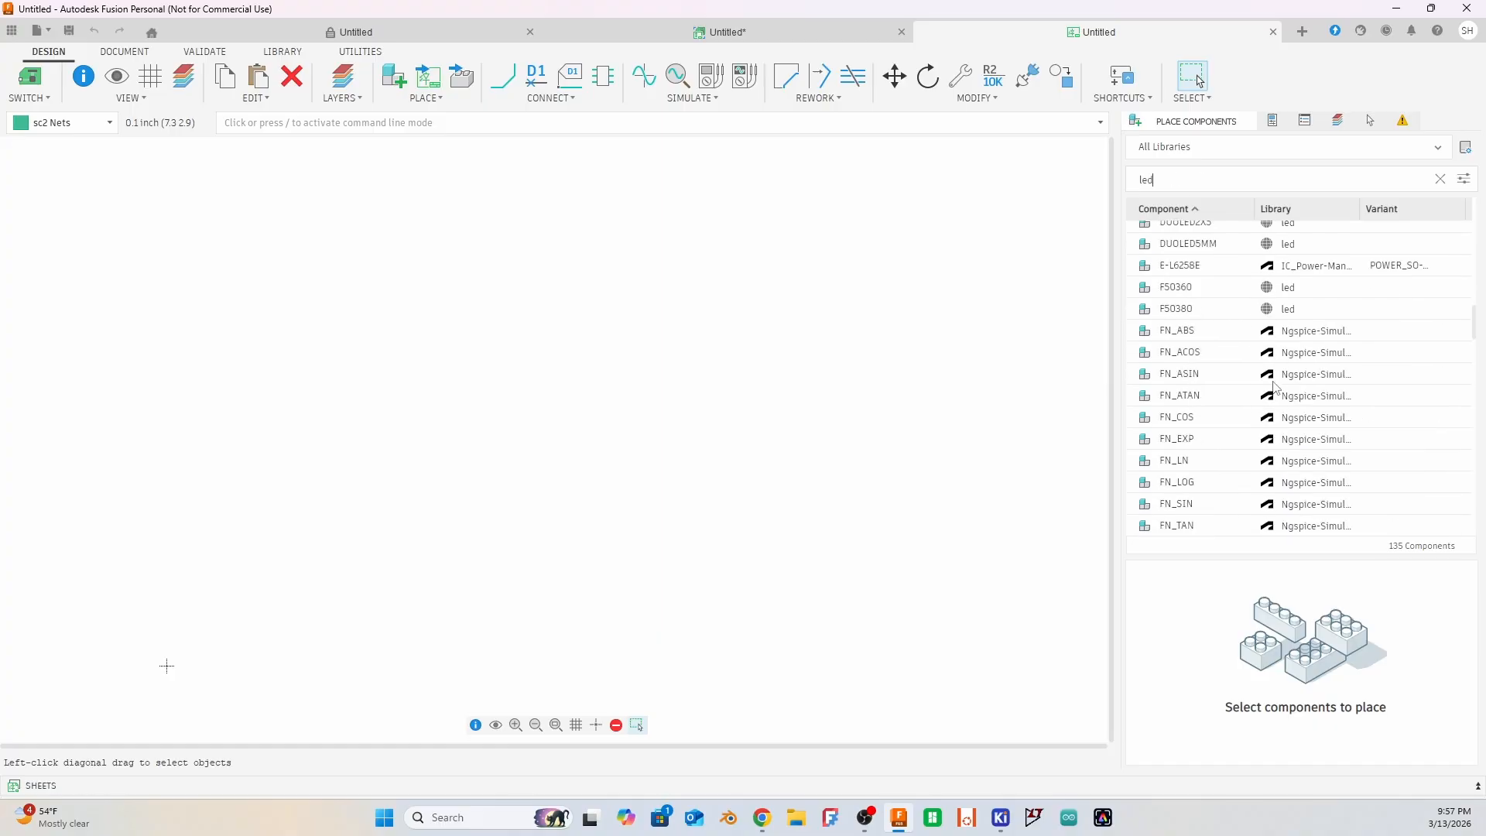
{"action": "scroll", "coordinate": [1274, 387], "scroll_direction": "down", "scroll_amount": 5}
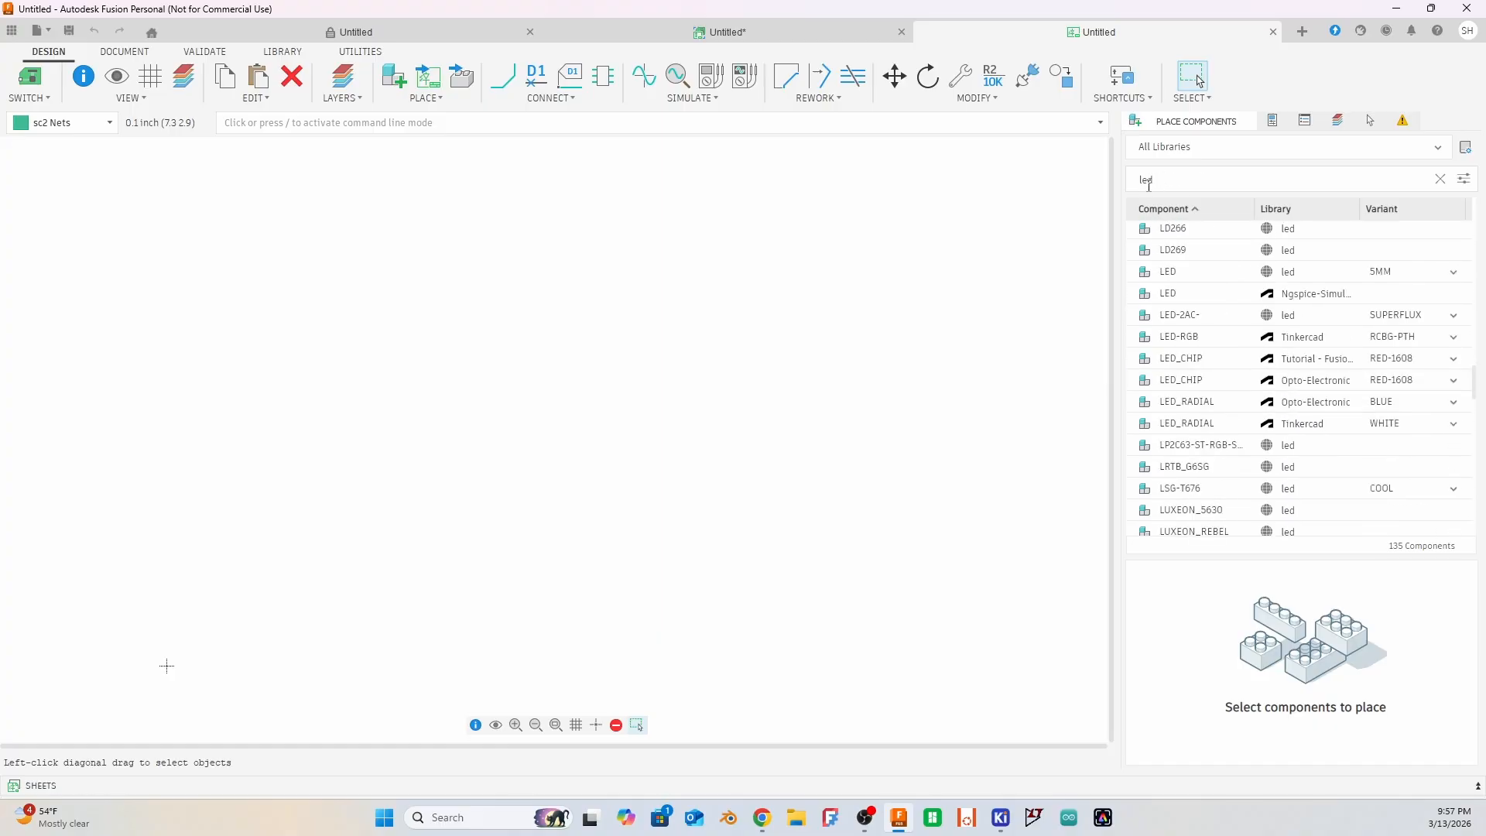
{"action": "scroll", "coordinate": [1233, 375], "scroll_direction": "down", "scroll_amount": 10}
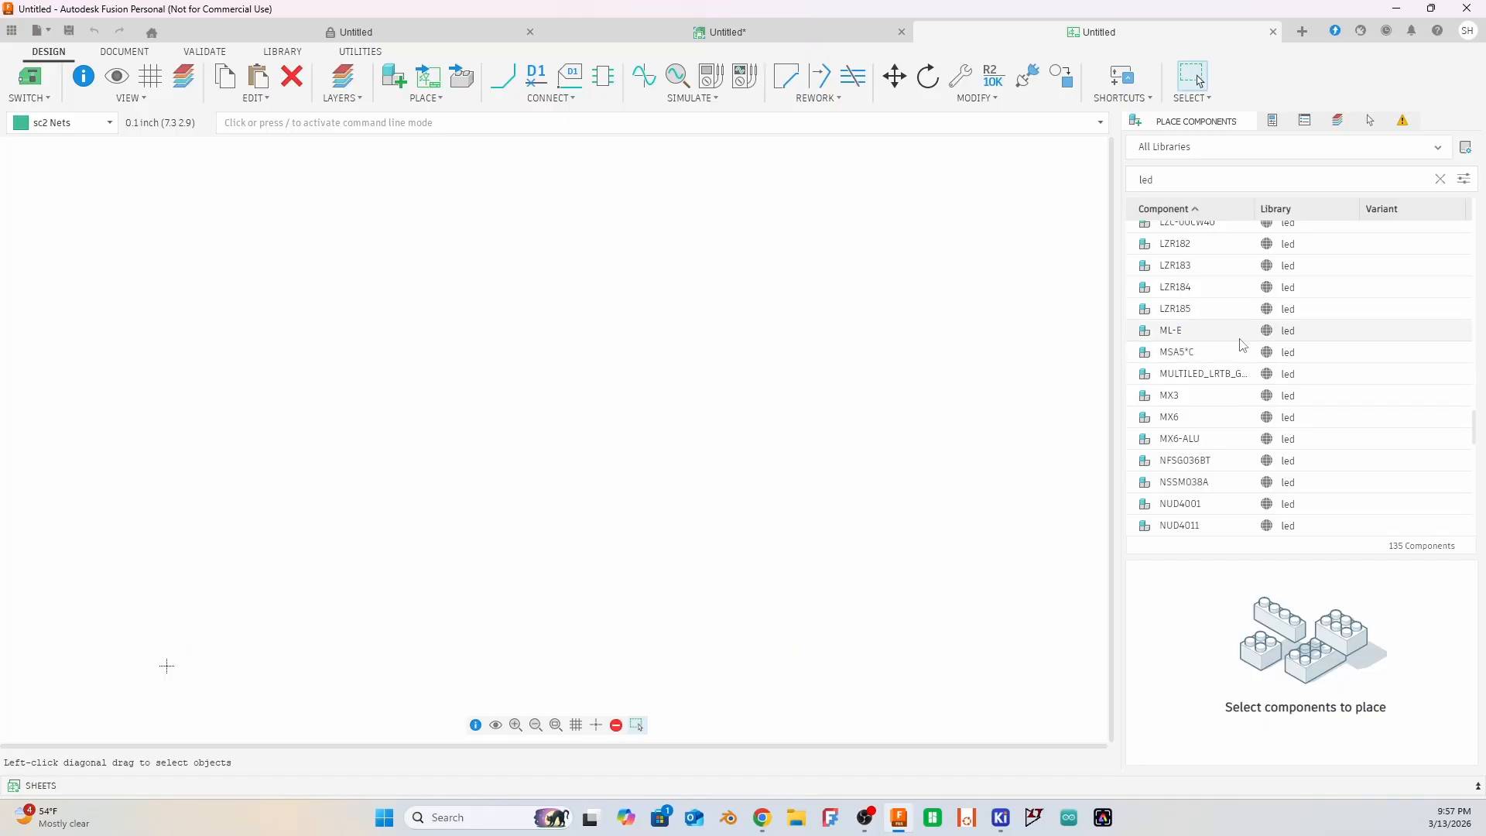
{"action": "scroll", "coordinate": [1242, 344], "scroll_direction": "down", "scroll_amount": 10}
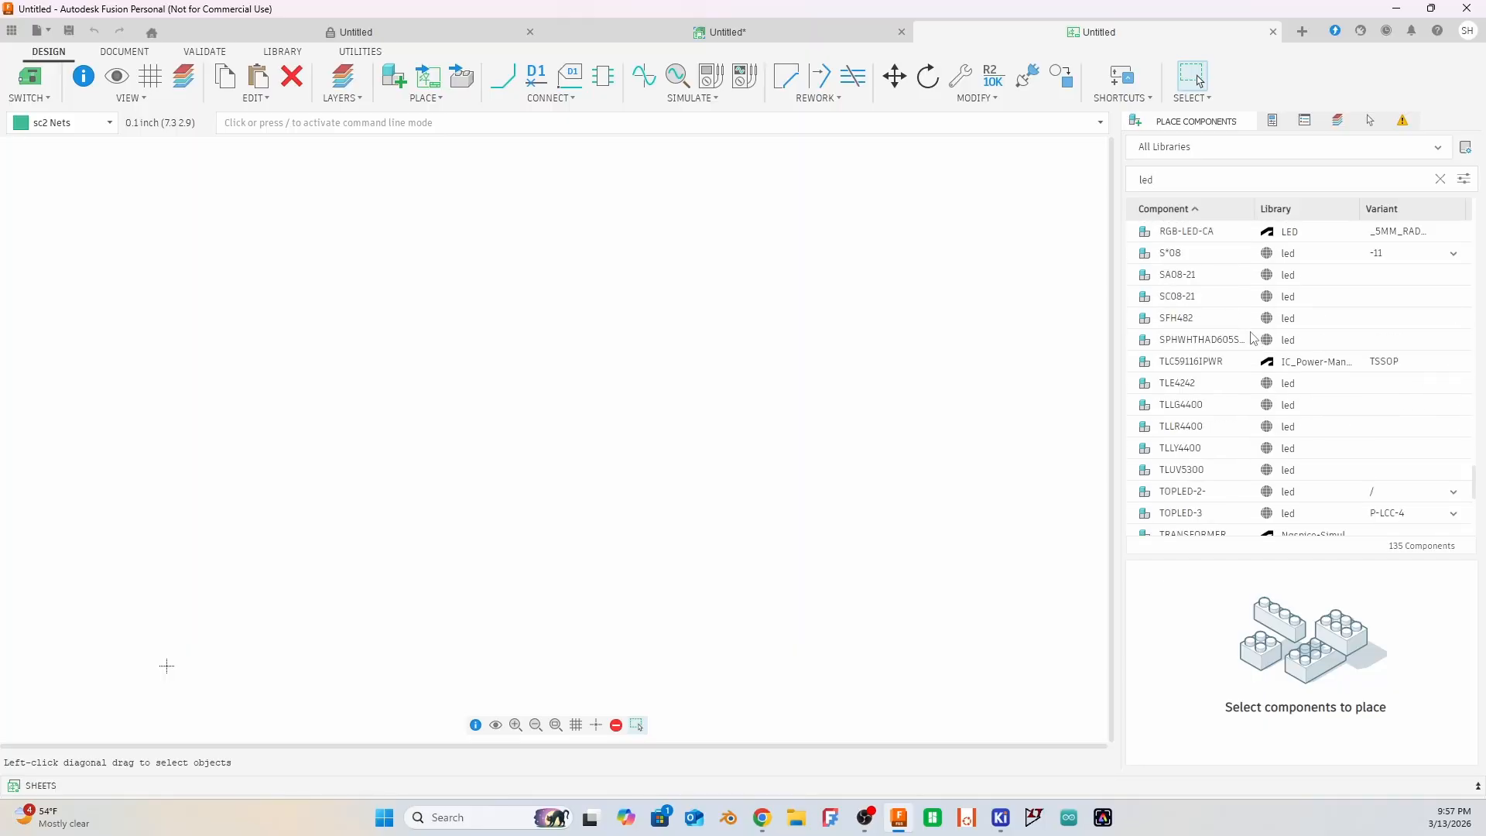
{"action": "scroll", "coordinate": [1253, 338], "scroll_direction": "down", "scroll_amount": 10}
{"action": "scroll", "coordinate": [1254, 338], "scroll_direction": "down", "scroll_amount": 3}
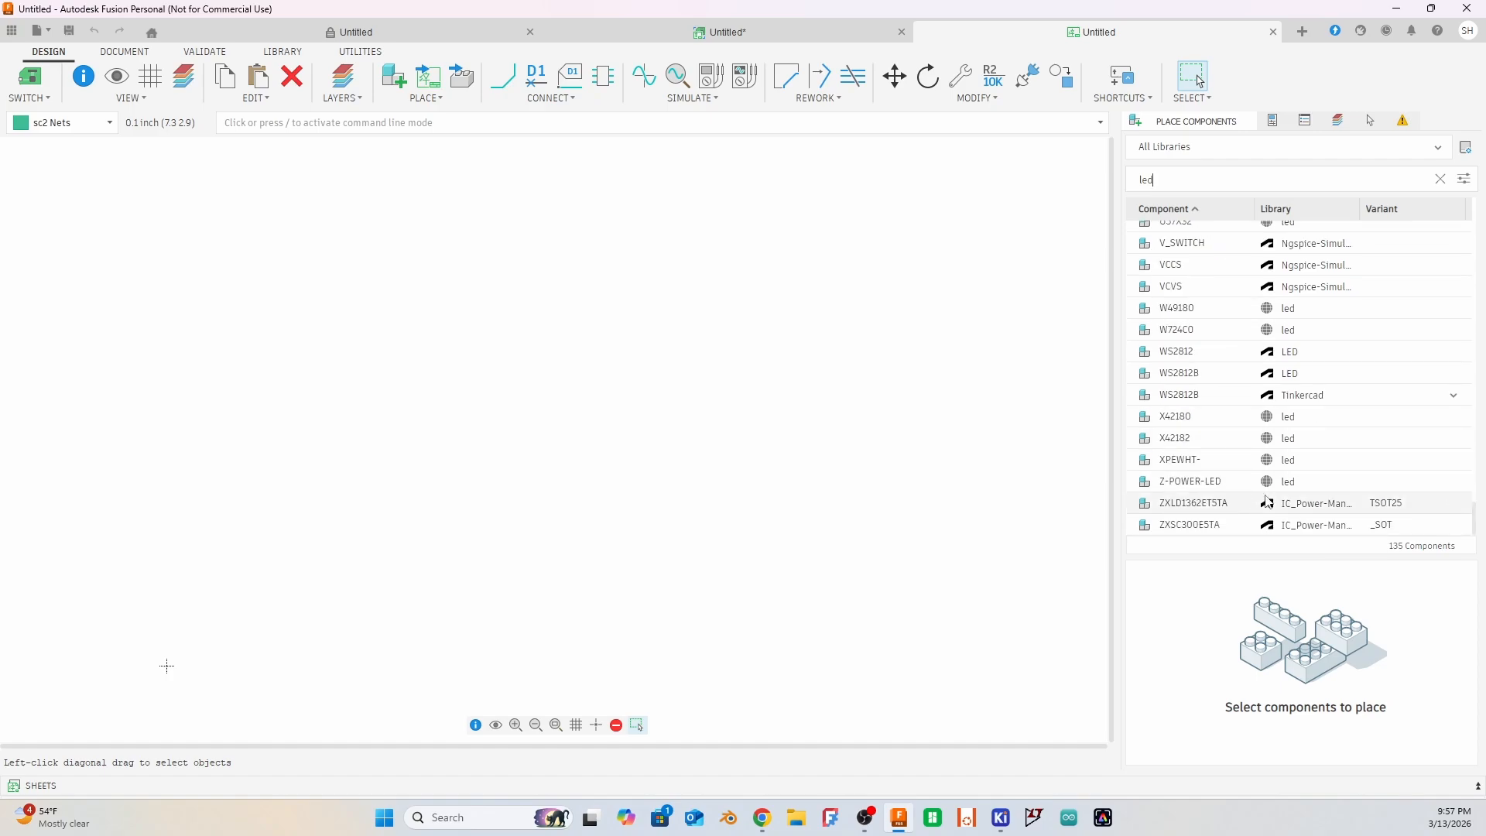
{"action": "left_click", "coordinate": [1300, 375]}
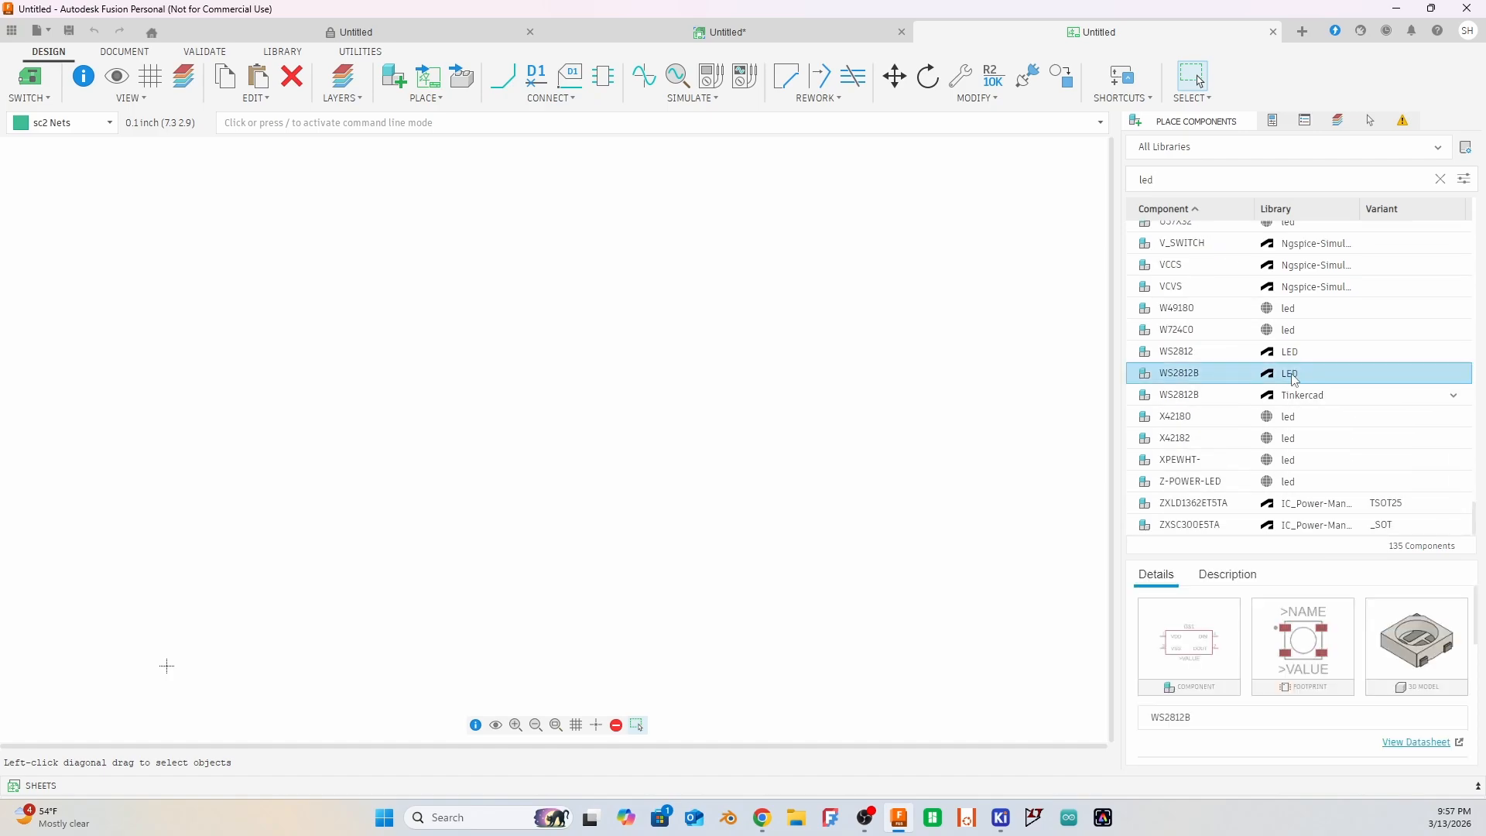
Step: Place one 5MM variant of the LED component from the led library near the middle of the schematic
{"action": "scroll", "coordinate": [1265, 400], "scroll_direction": "up", "scroll_amount": 10}
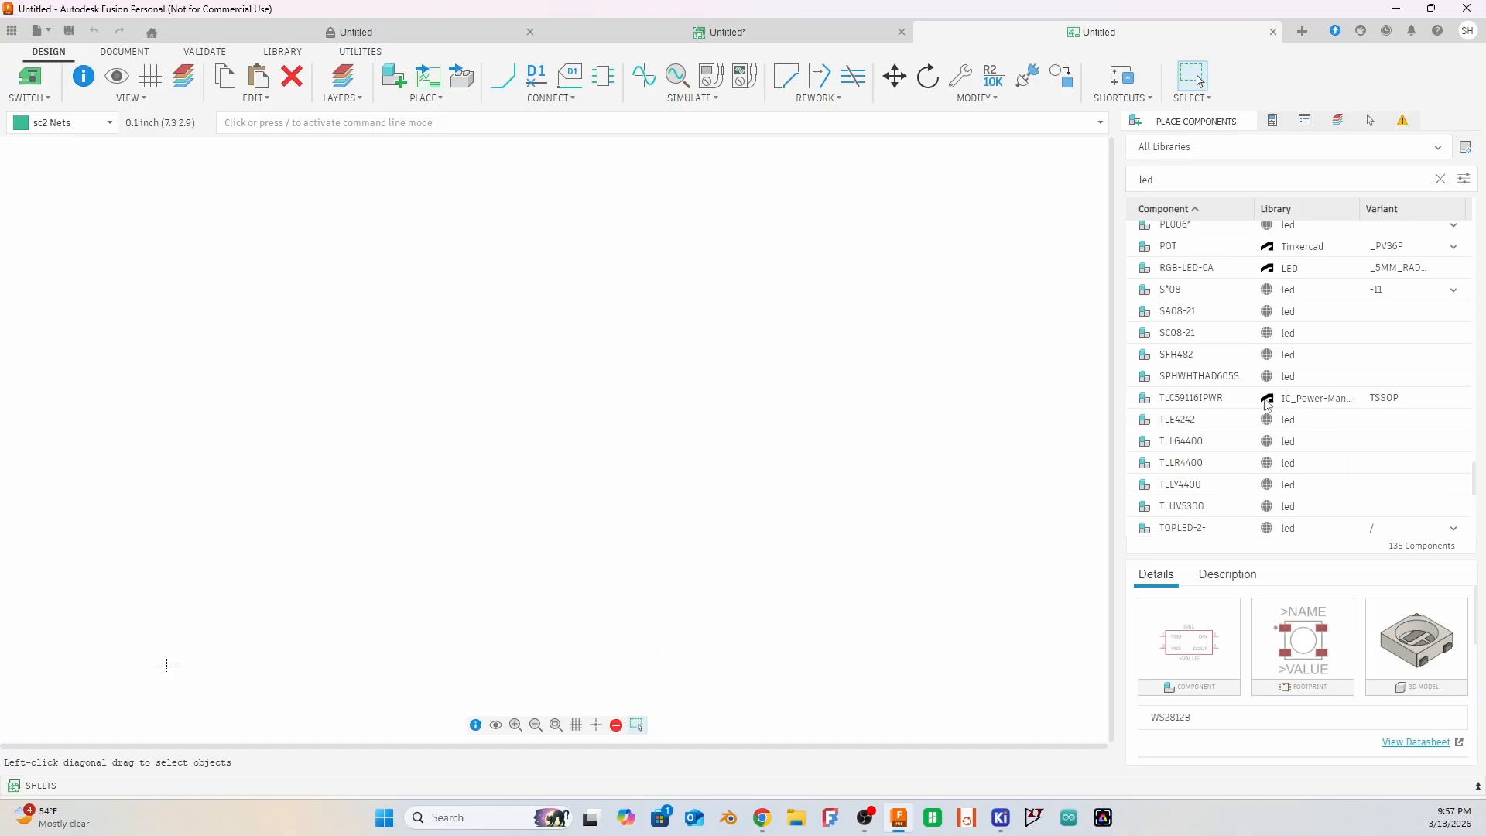
{"action": "scroll", "coordinate": [1268, 402], "scroll_direction": "up", "scroll_amount": 10}
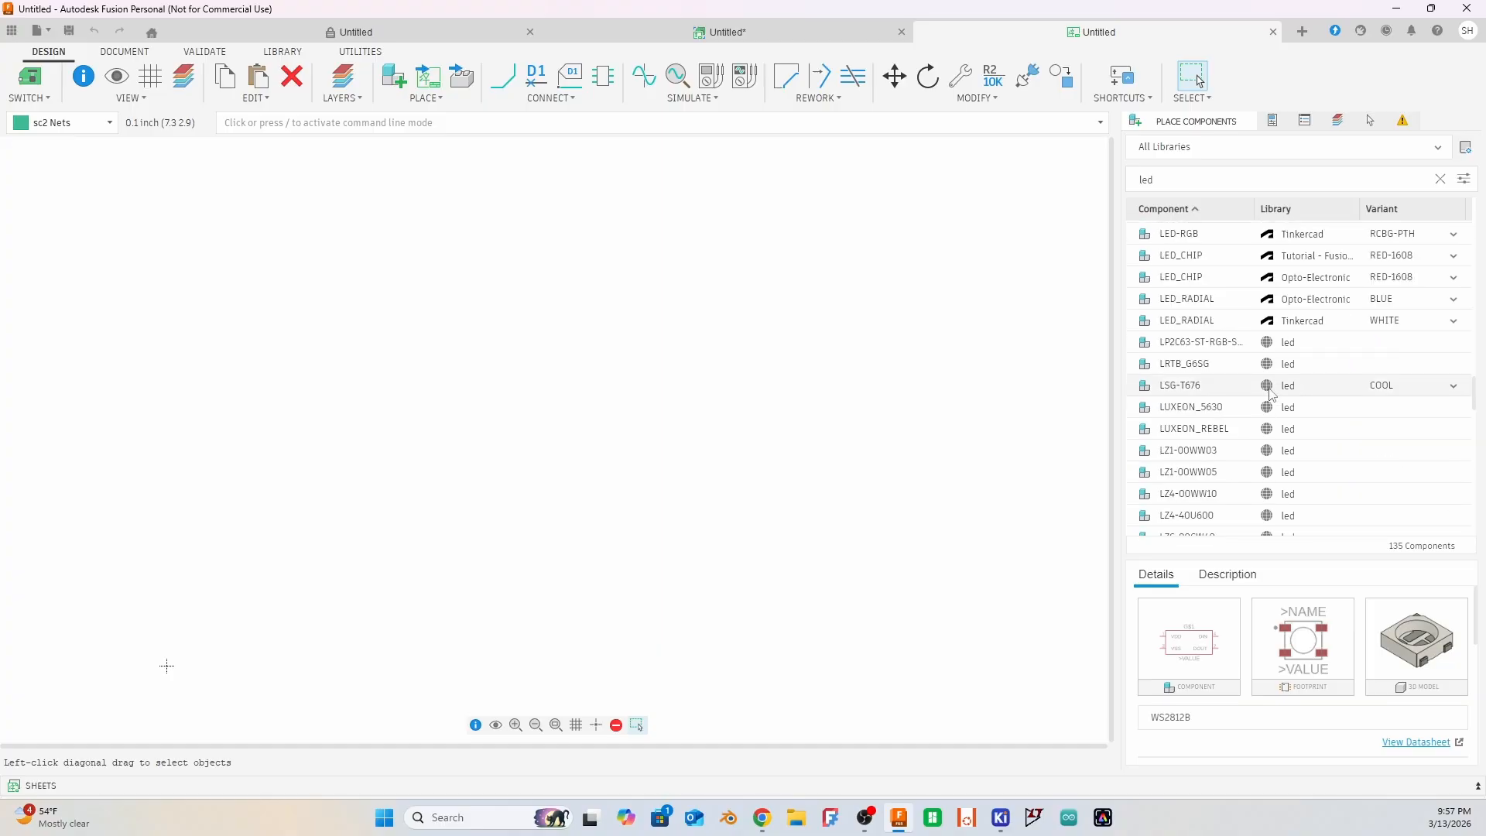
{"action": "left_click", "coordinate": [1385, 449]}
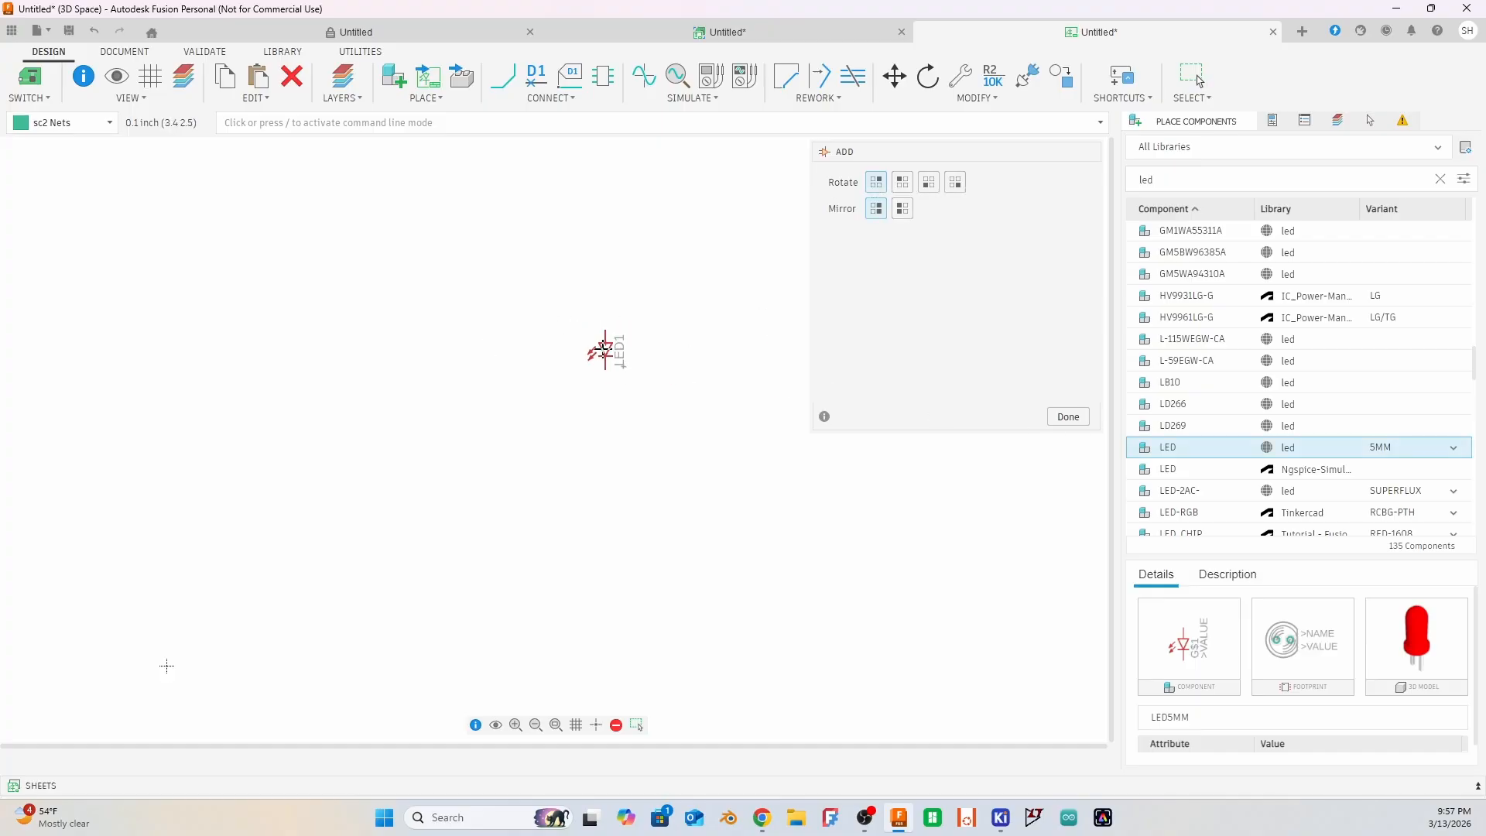
{"action": "left_click", "coordinate": [592, 361]}
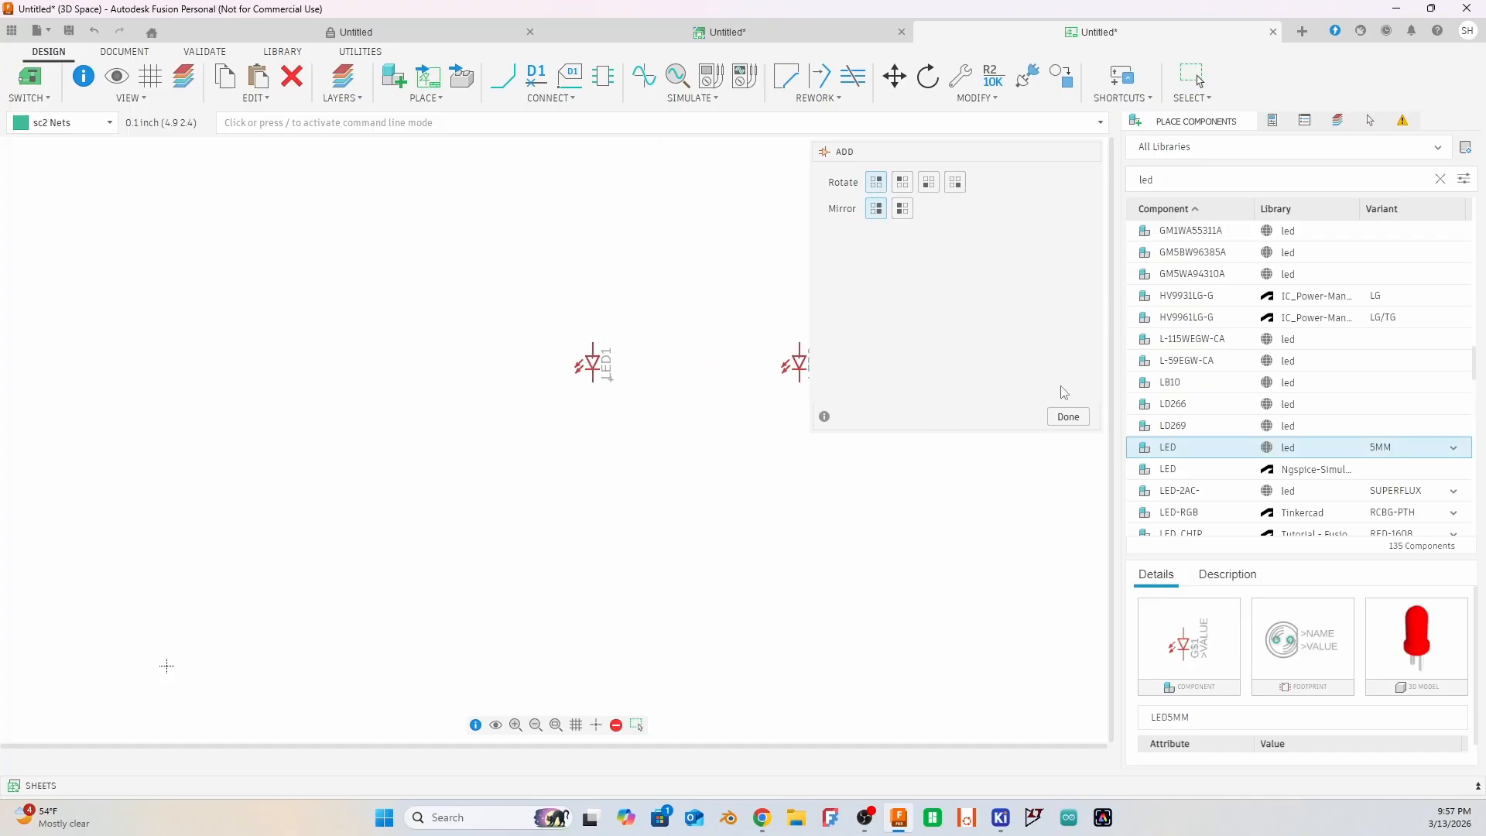
{"action": "left_click", "coordinate": [1068, 417]}
Step: Place one R-US resistor, variant AXIAL-7.2MM-PITCH, from the Resistor library directly below the LED
{"action": "left_click", "coordinate": [1207, 154]}
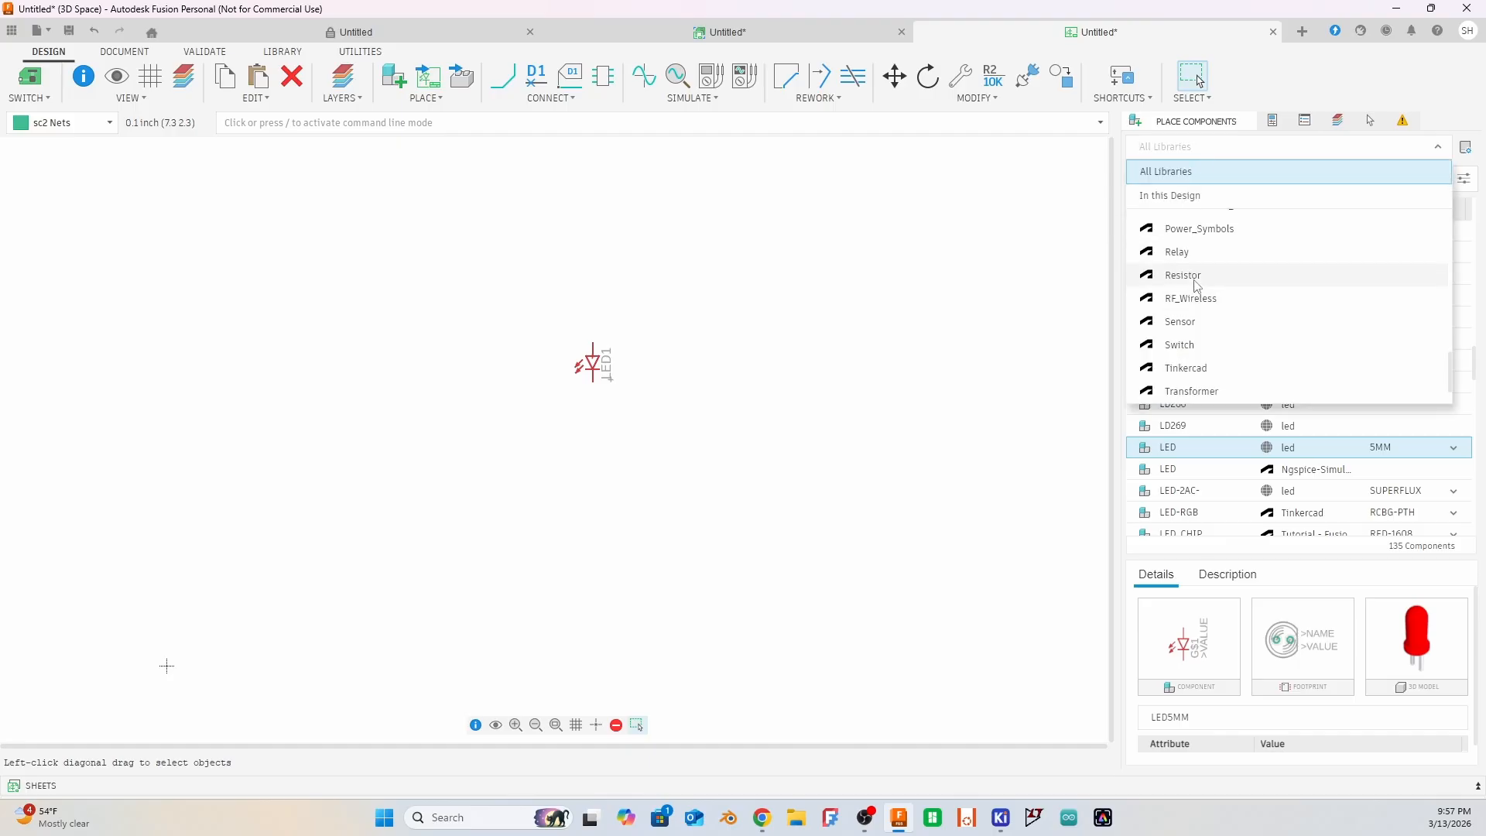
{"action": "left_click", "coordinate": [1191, 281]}
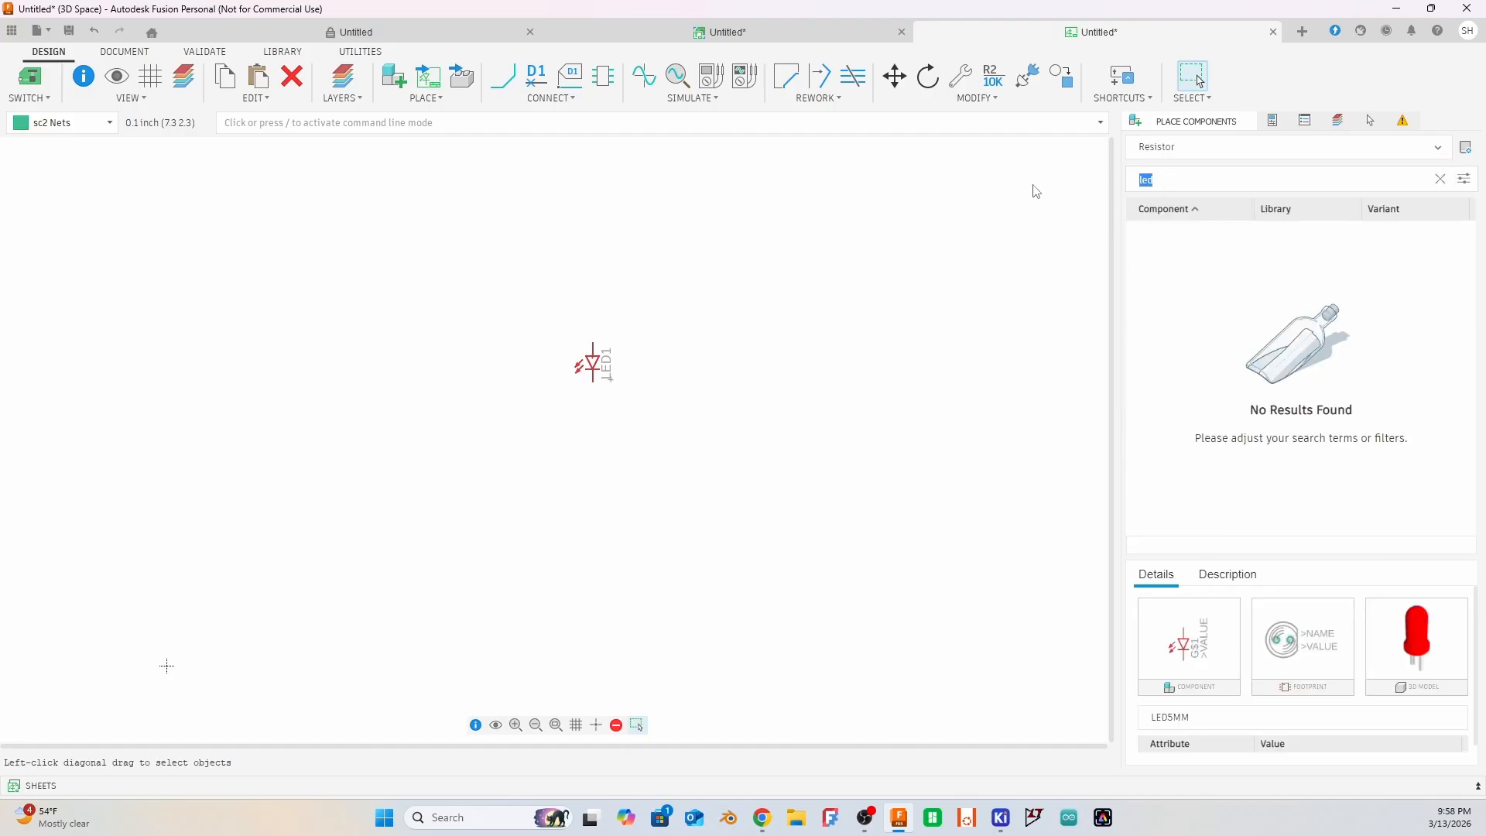
{"action": "key", "text": "BackSpace"}
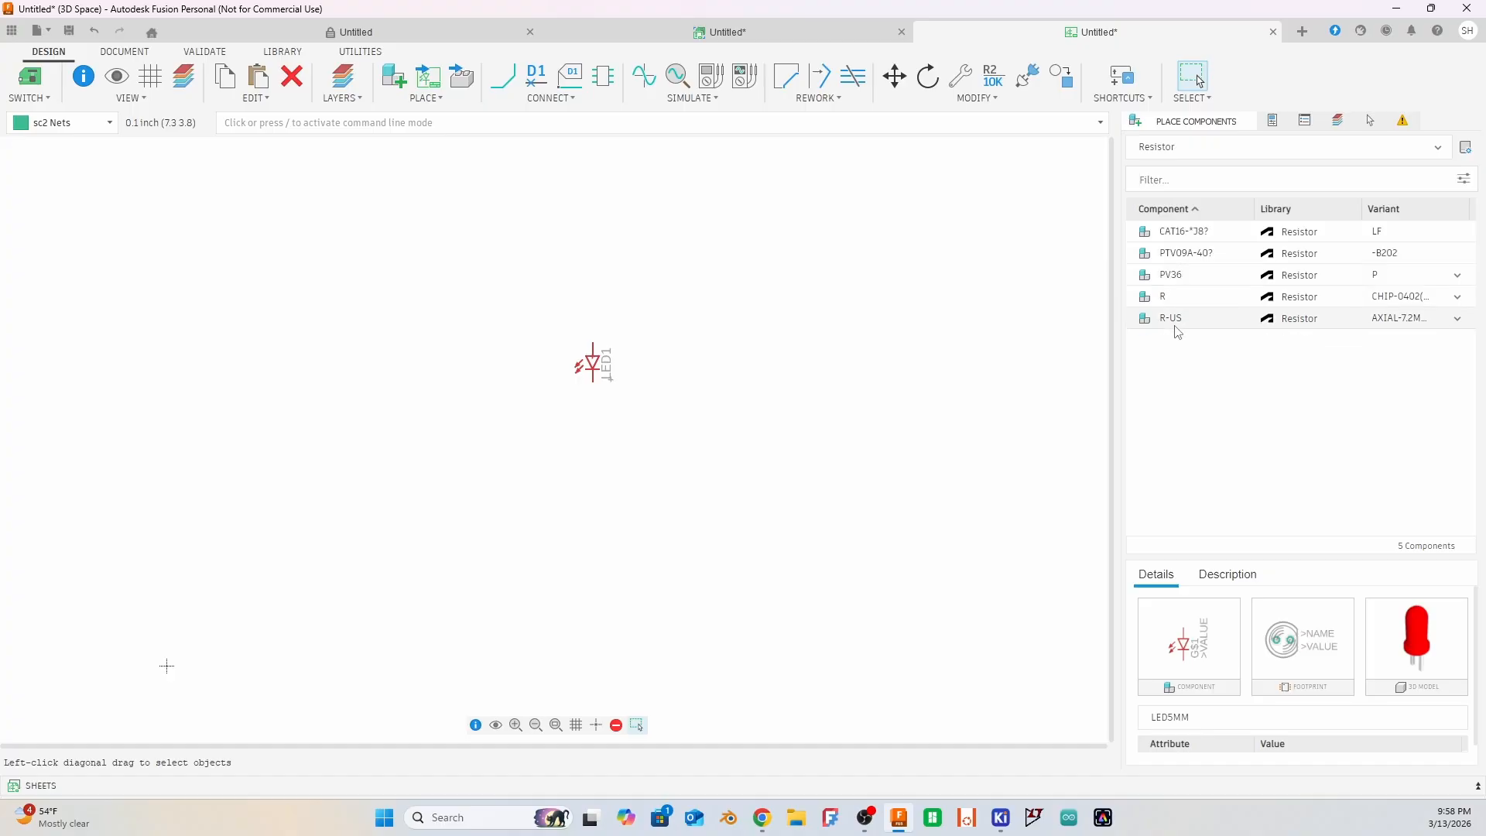
{"action": "left_click", "coordinate": [1178, 319]}
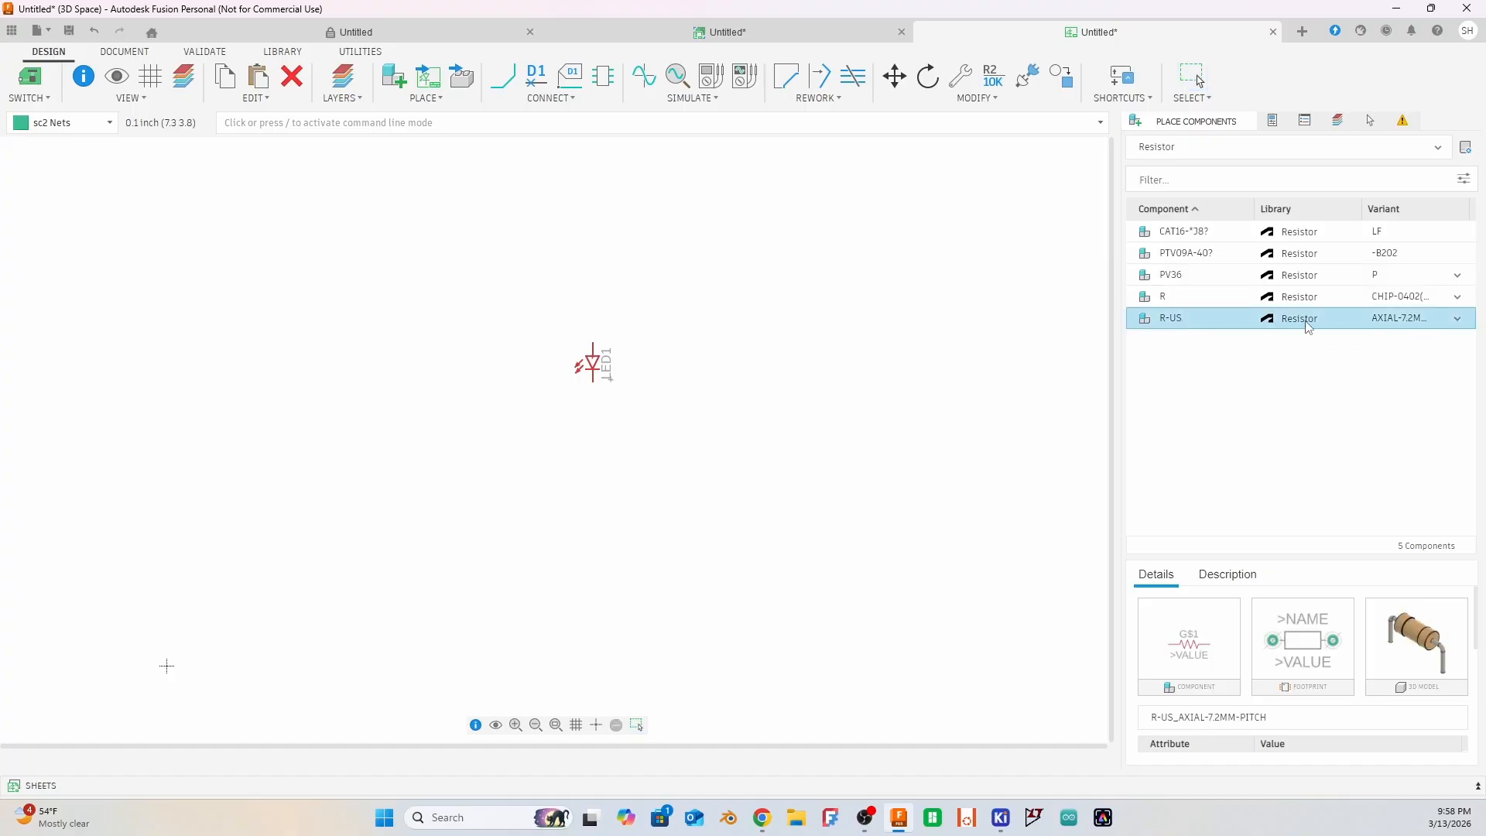
{"action": "left_click", "coordinate": [1458, 318]}
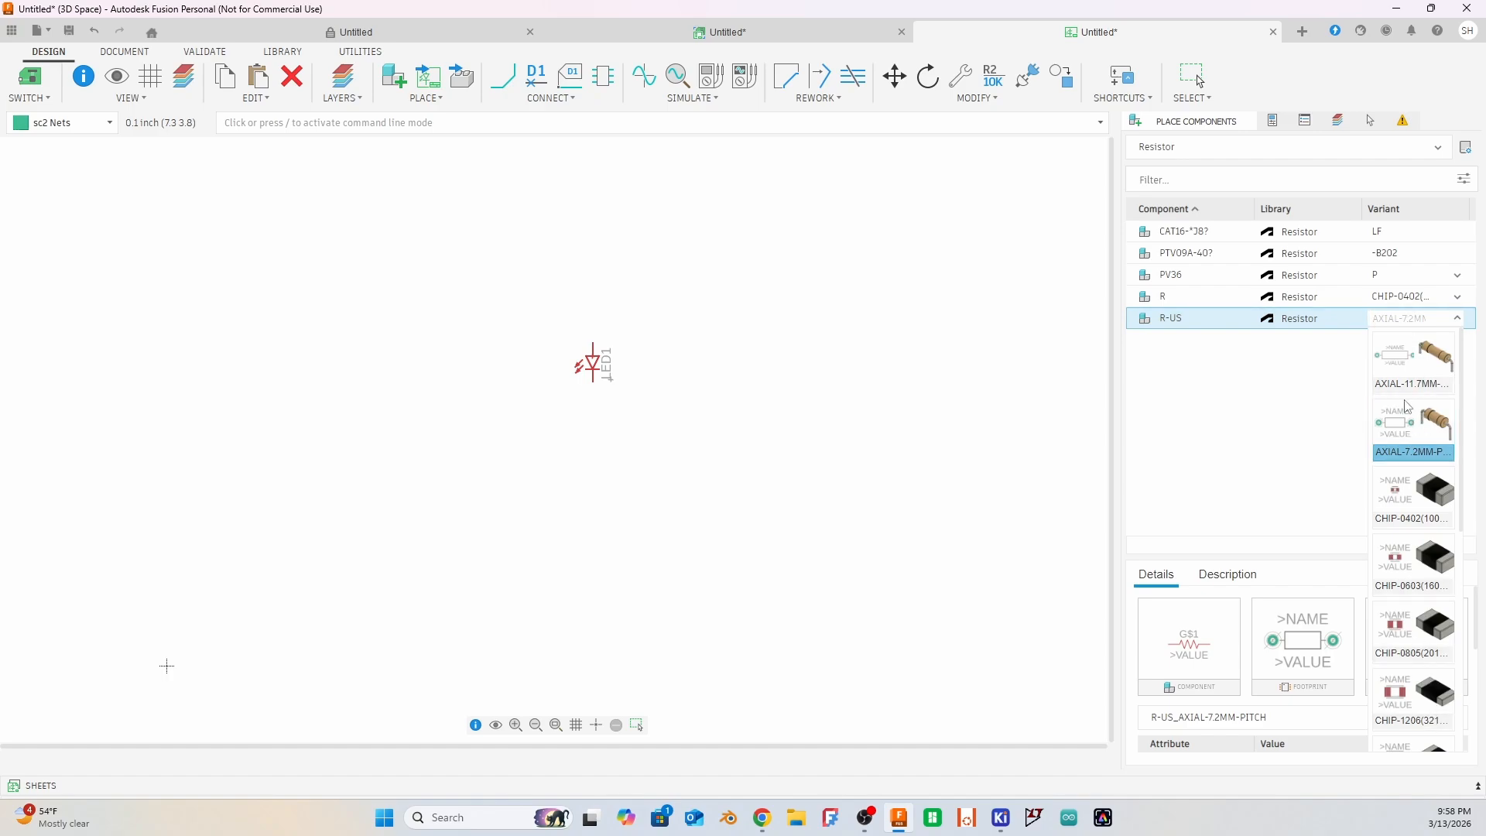
{"action": "left_click", "coordinate": [1402, 437]}
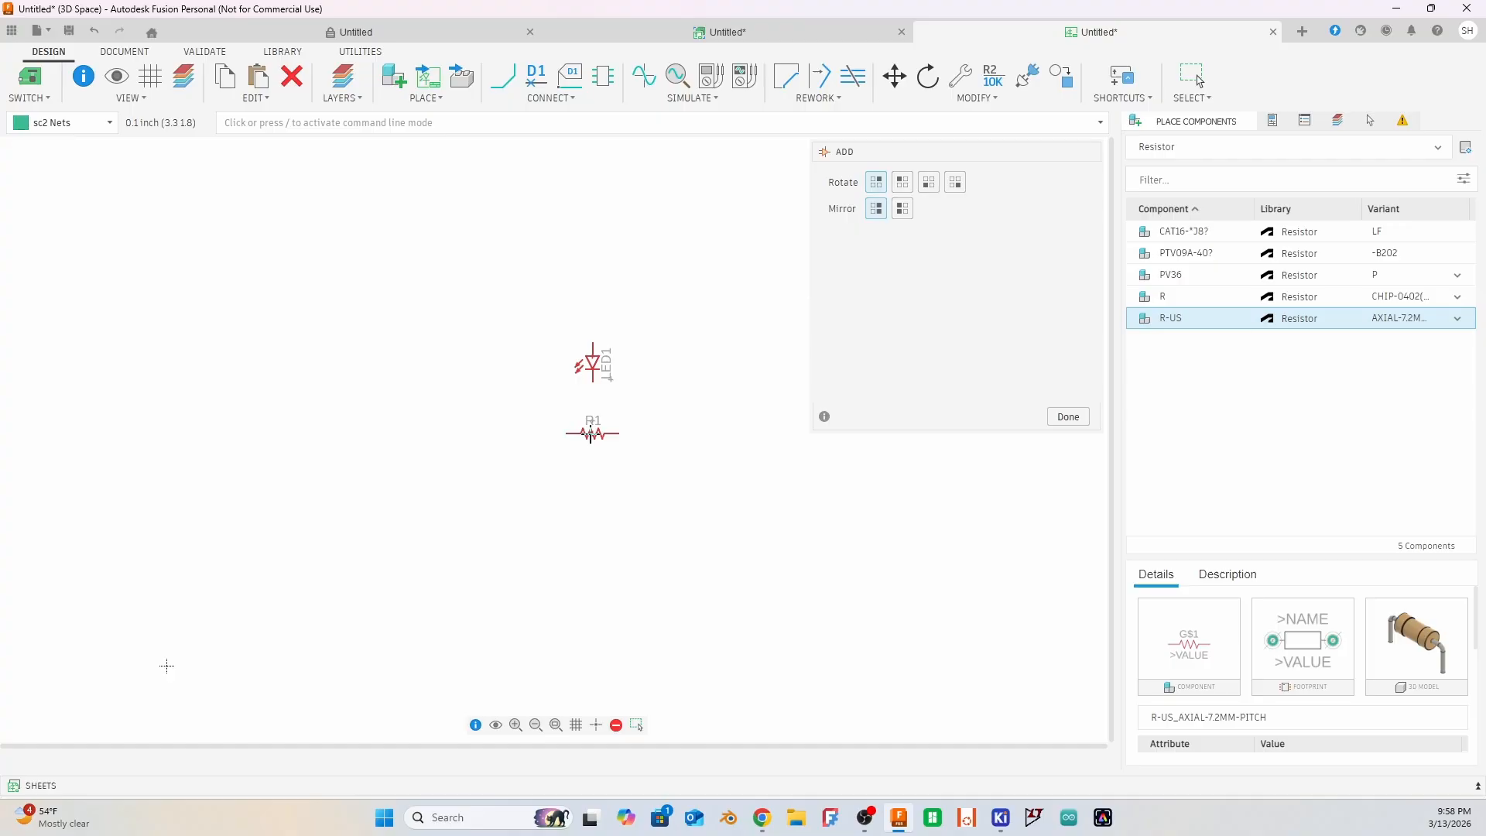
{"action": "left_click", "coordinate": [588, 433]}
{"action": "left_click", "coordinate": [1068, 421]}
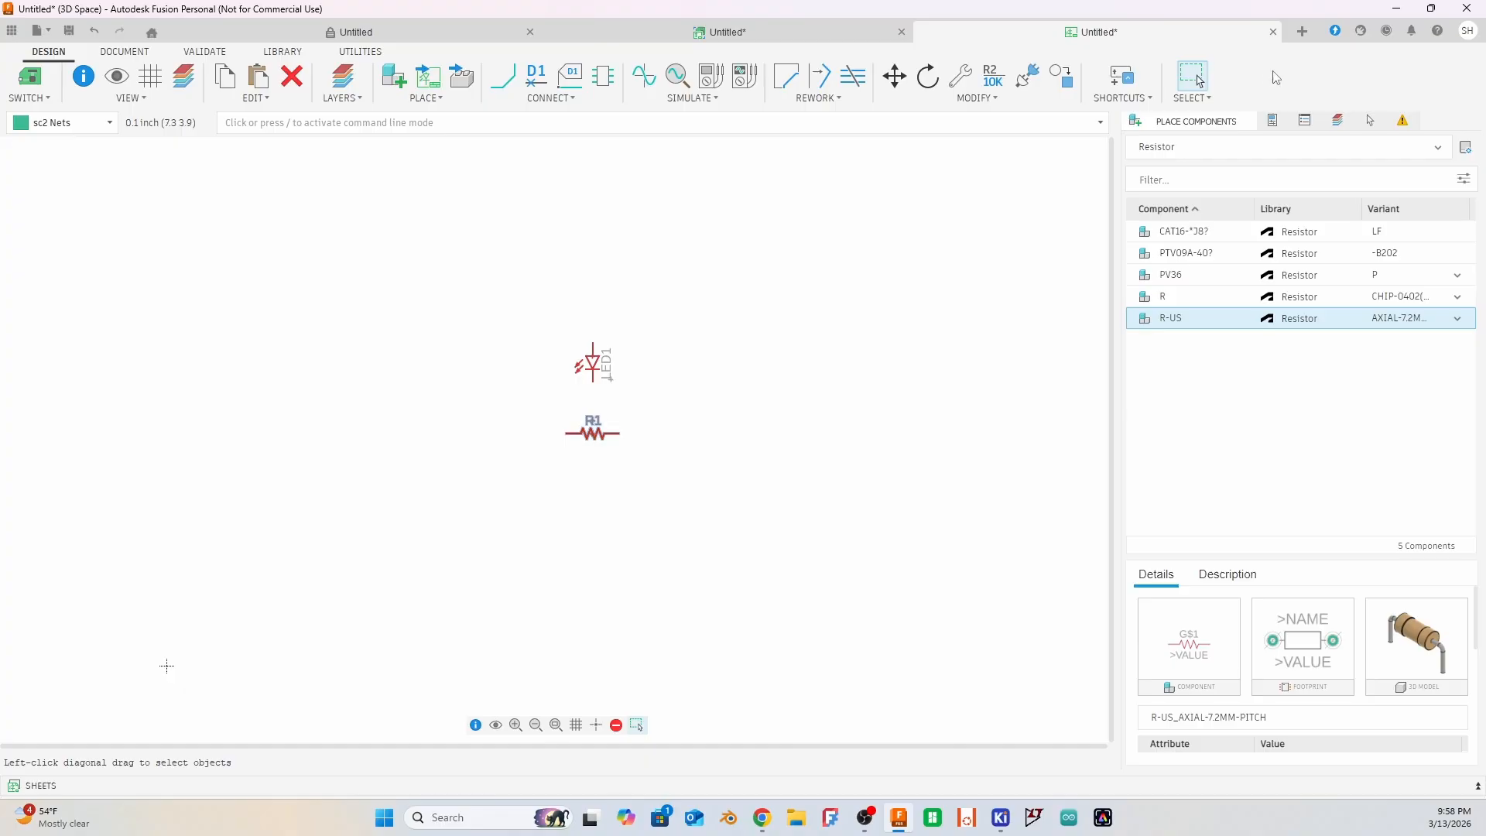
Step: Rotate the resistor to a vertical orientation in line with the LED above it
{"action": "left_click", "coordinate": [927, 75]}
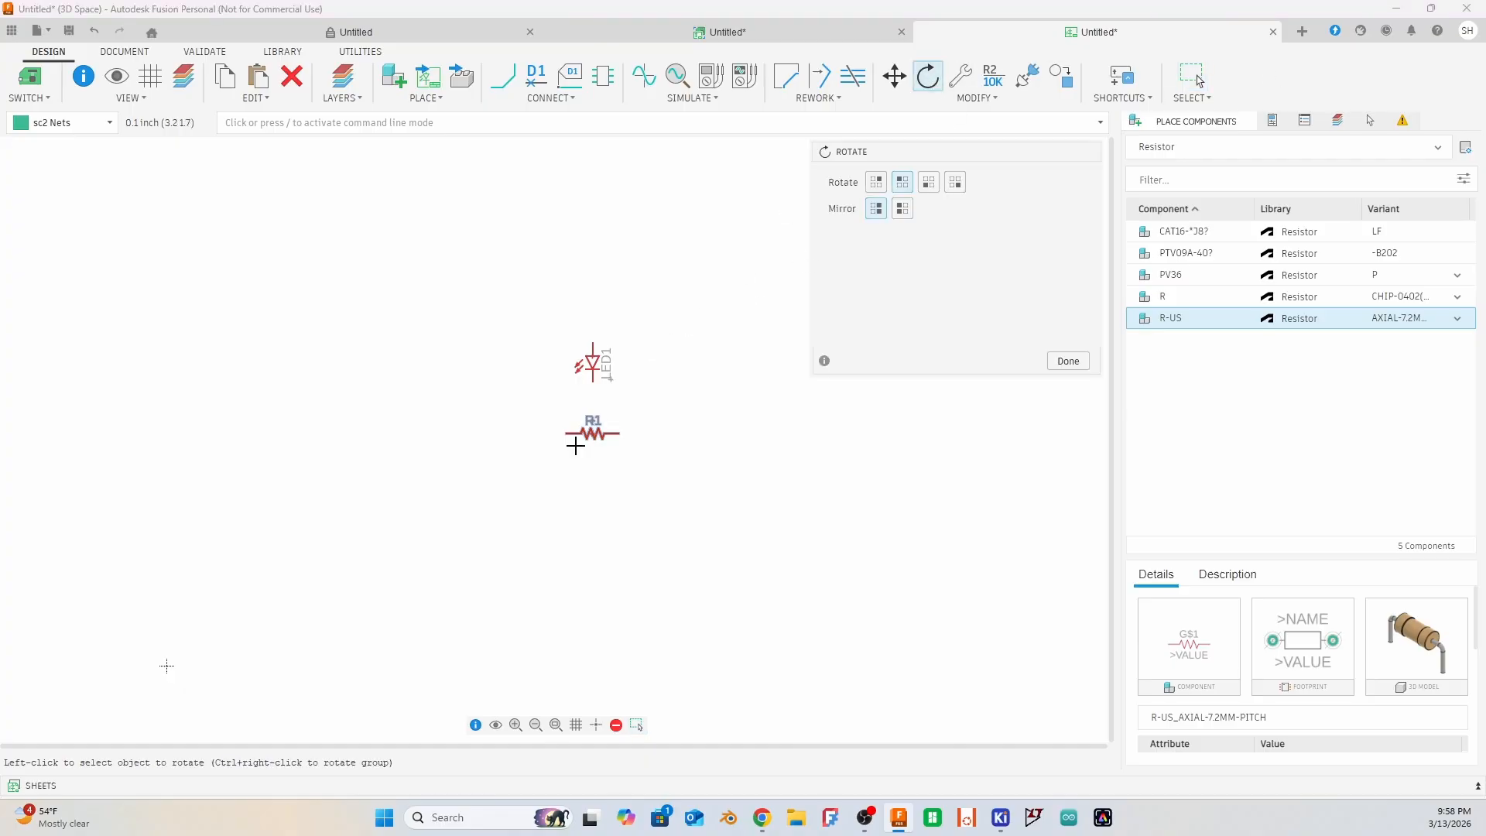
{"action": "right_click", "coordinate": [601, 433]}
{"action": "left_click", "coordinate": [590, 431]}
{"action": "left_click", "coordinate": [589, 430]}
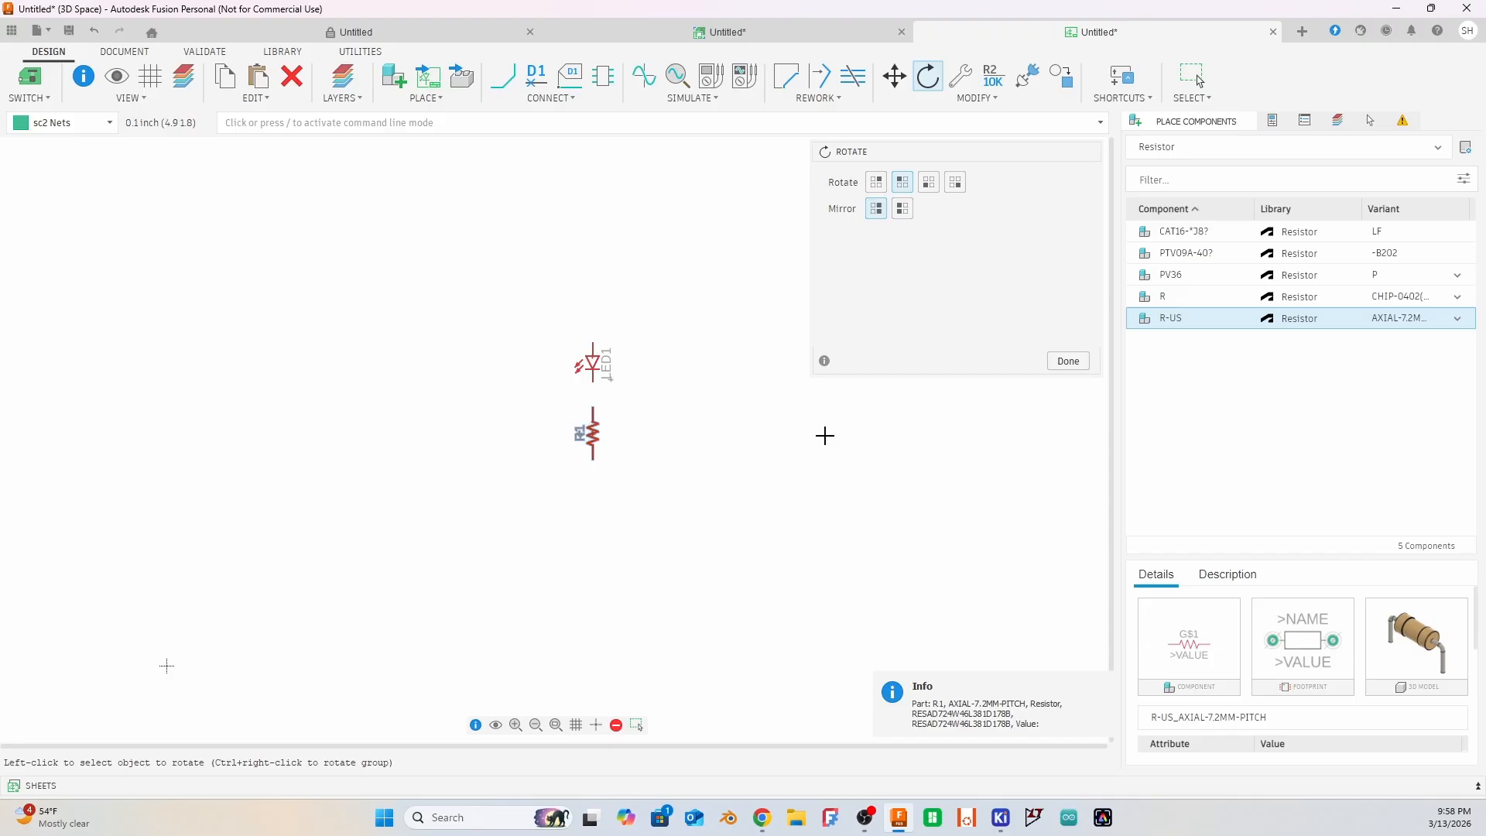
{"action": "left_click", "coordinate": [1068, 361]}
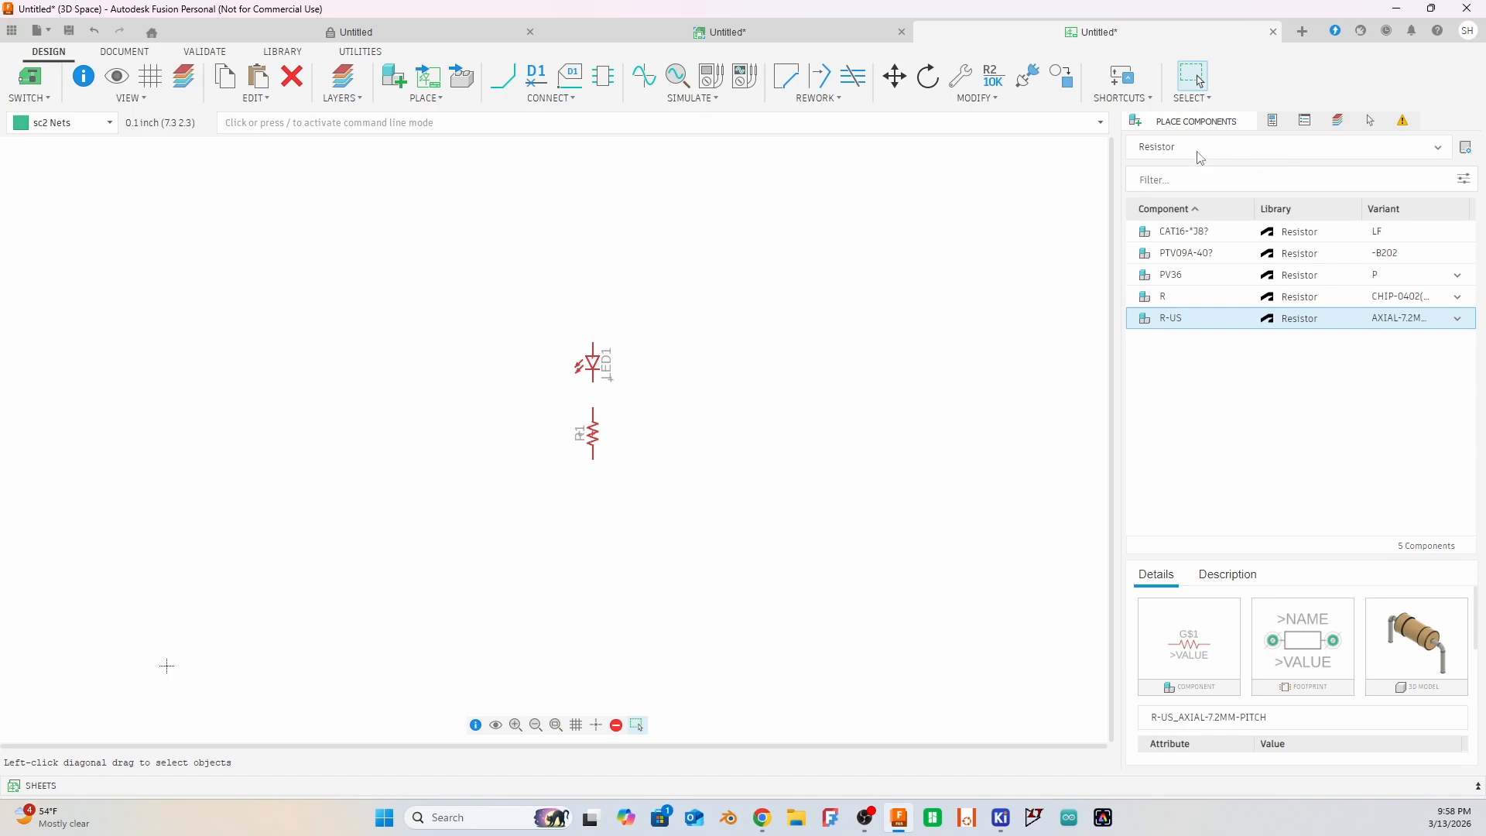
{"action": "left_click", "coordinate": [1436, 147]}
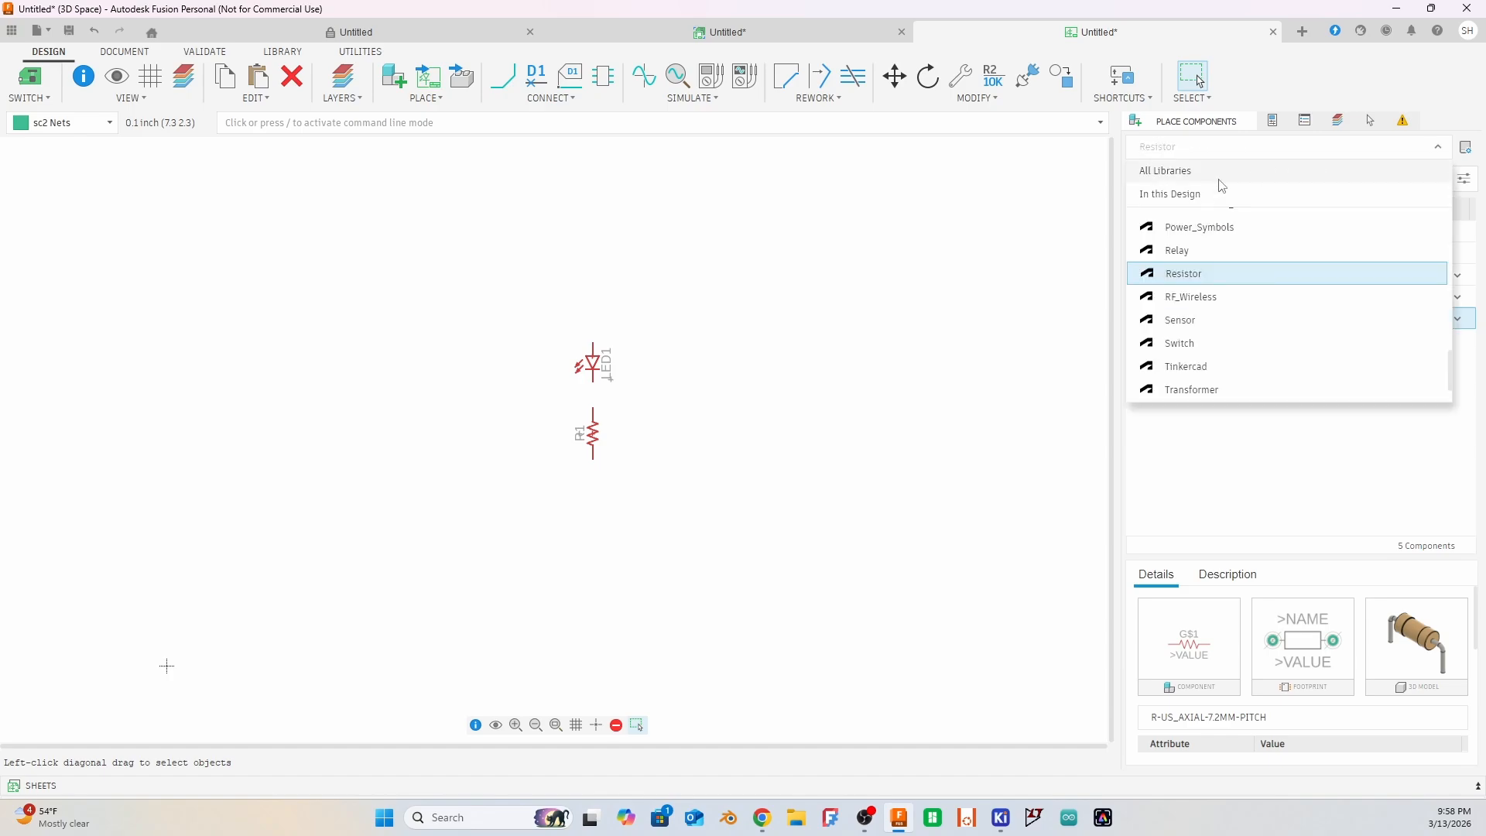
{"action": "scroll", "coordinate": [1200, 240], "scroll_direction": "down", "scroll_amount": 1}
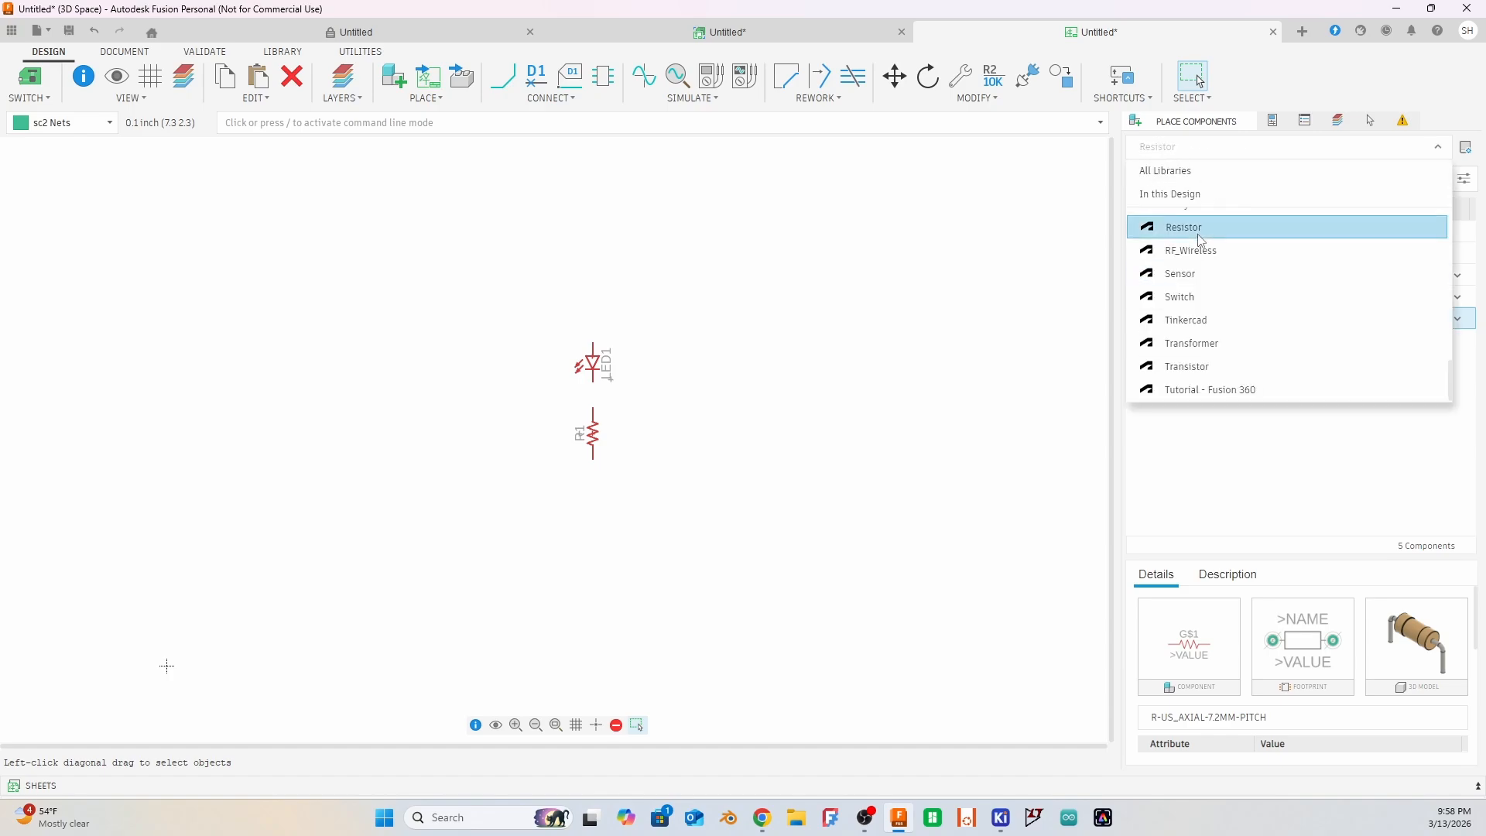
{"action": "left_click", "coordinate": [1172, 171]}
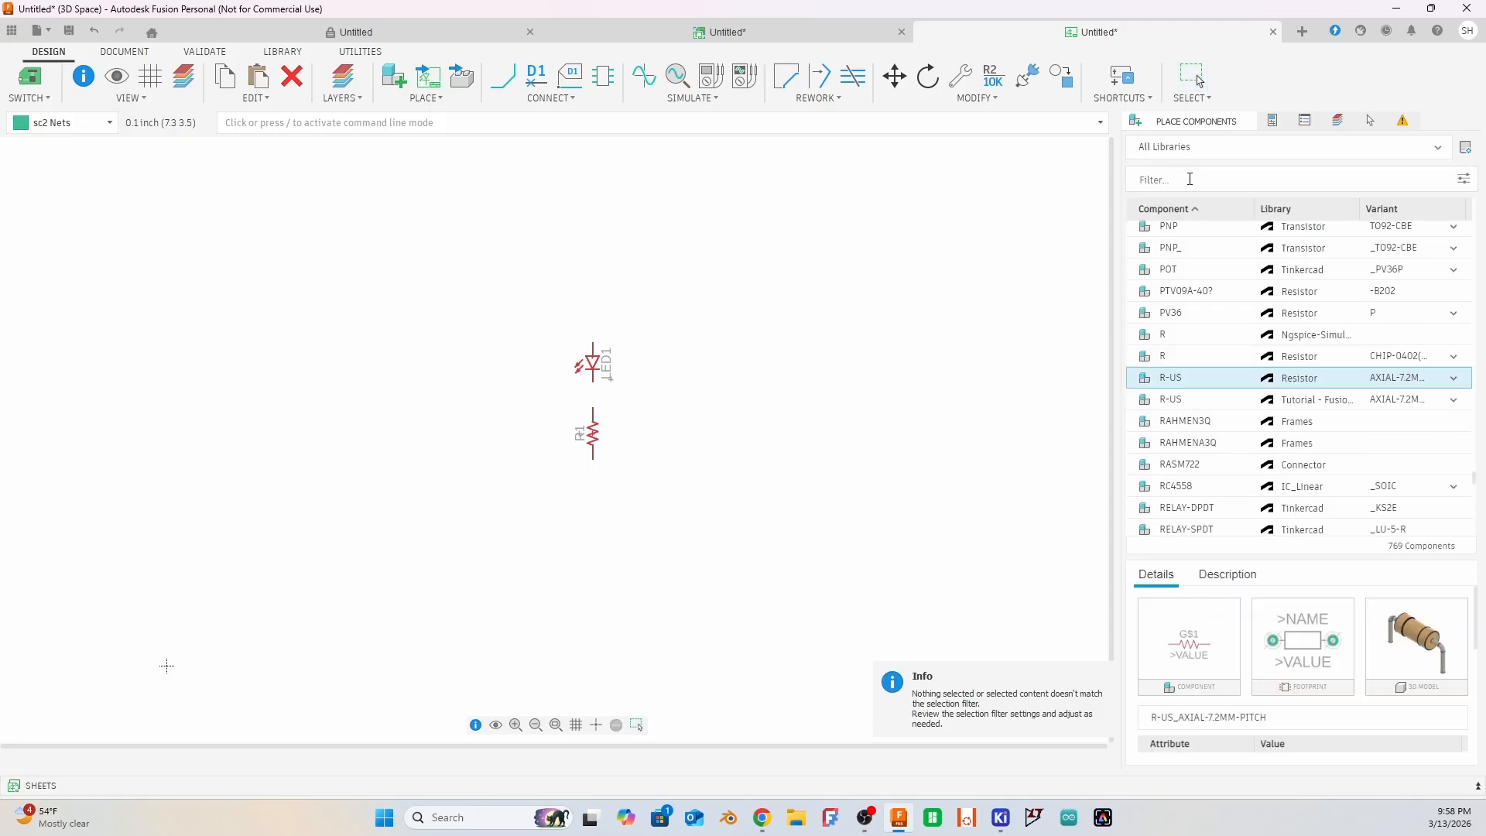
{"action": "type", "text": "conn"}
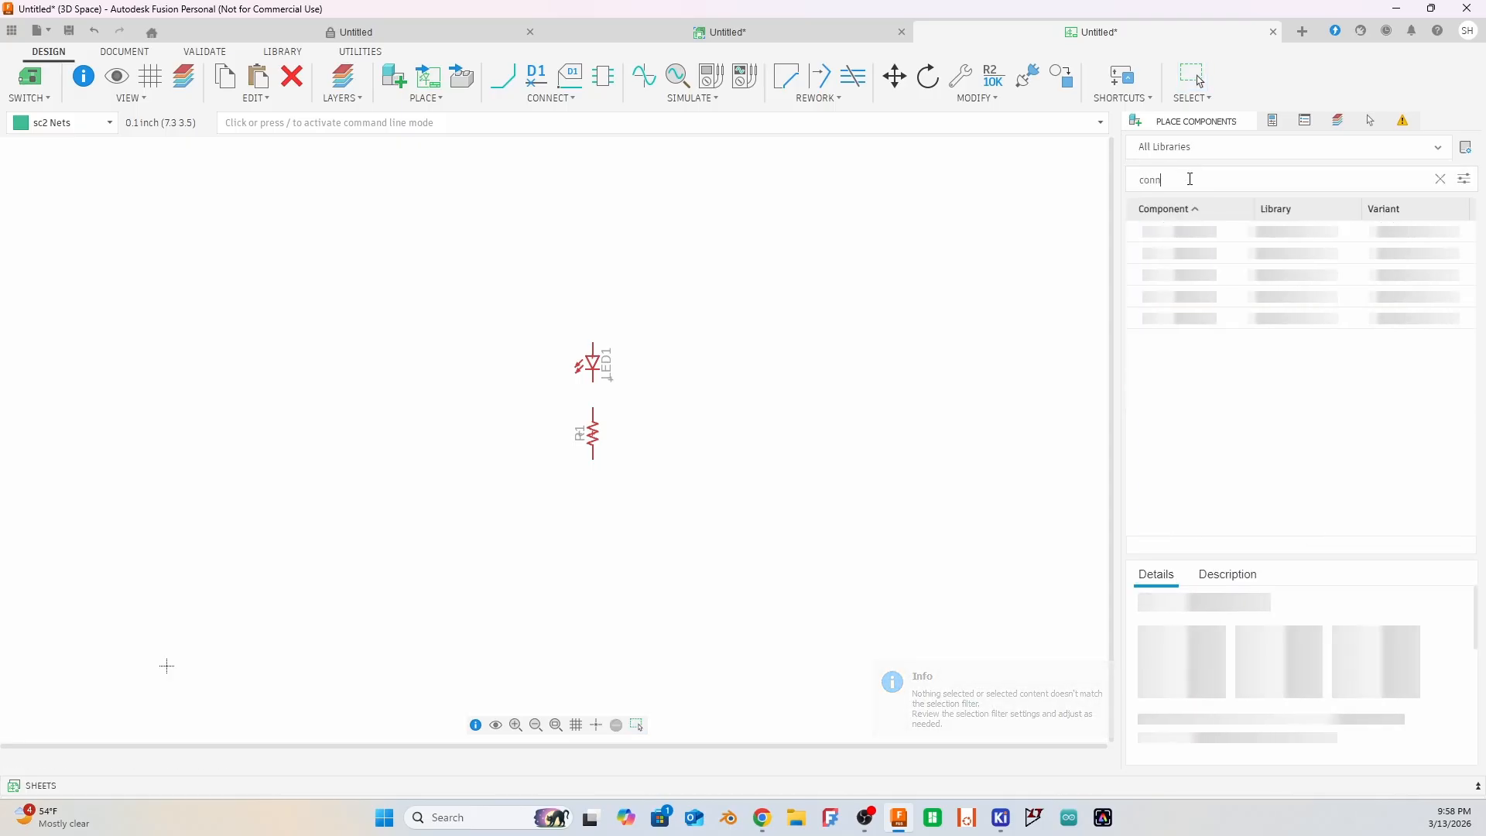
{"action": "type", "text": "ector"}
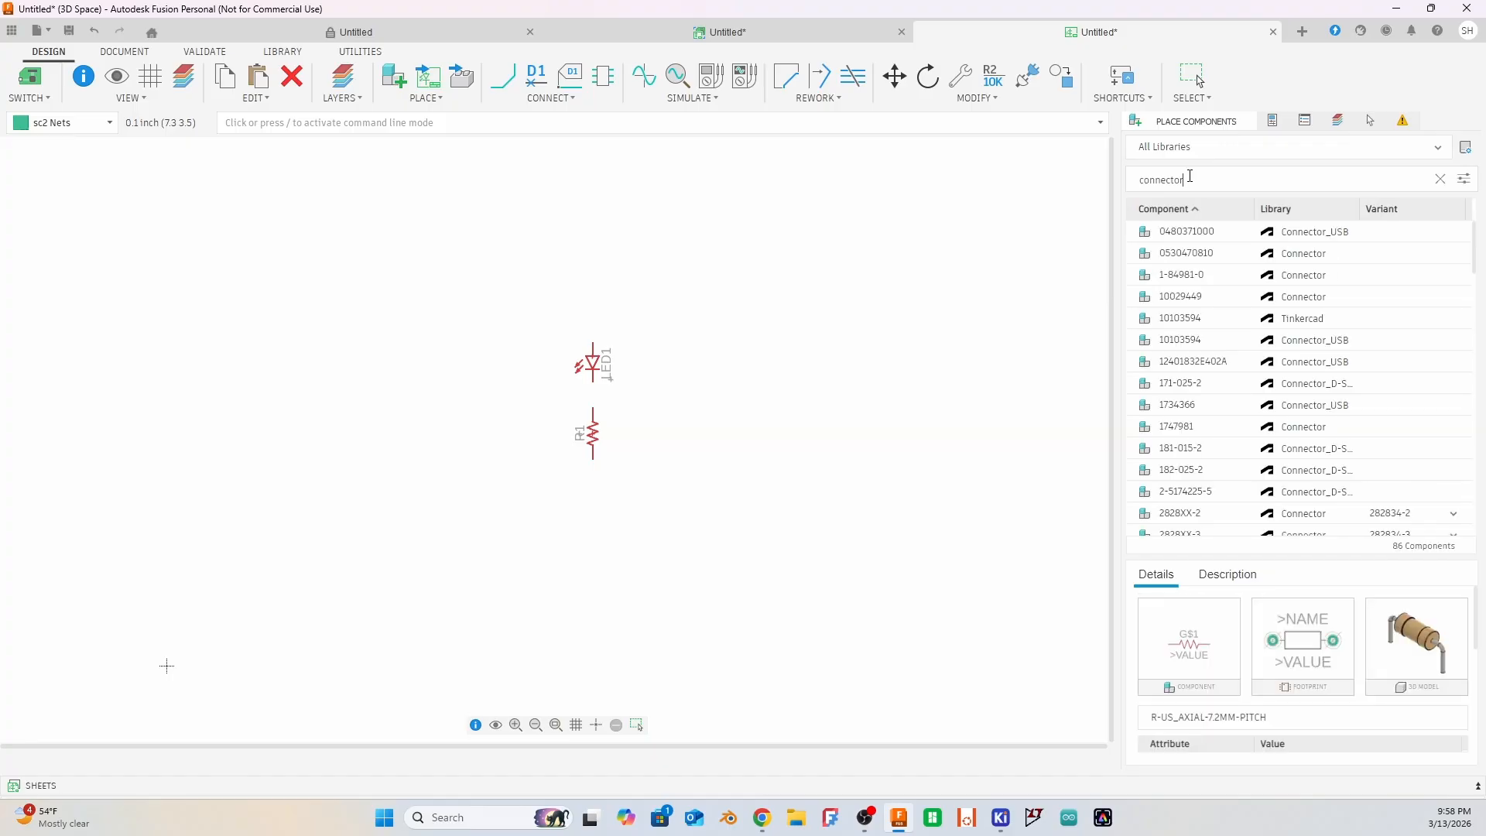
{"action": "left_click", "coordinate": [1222, 237]}
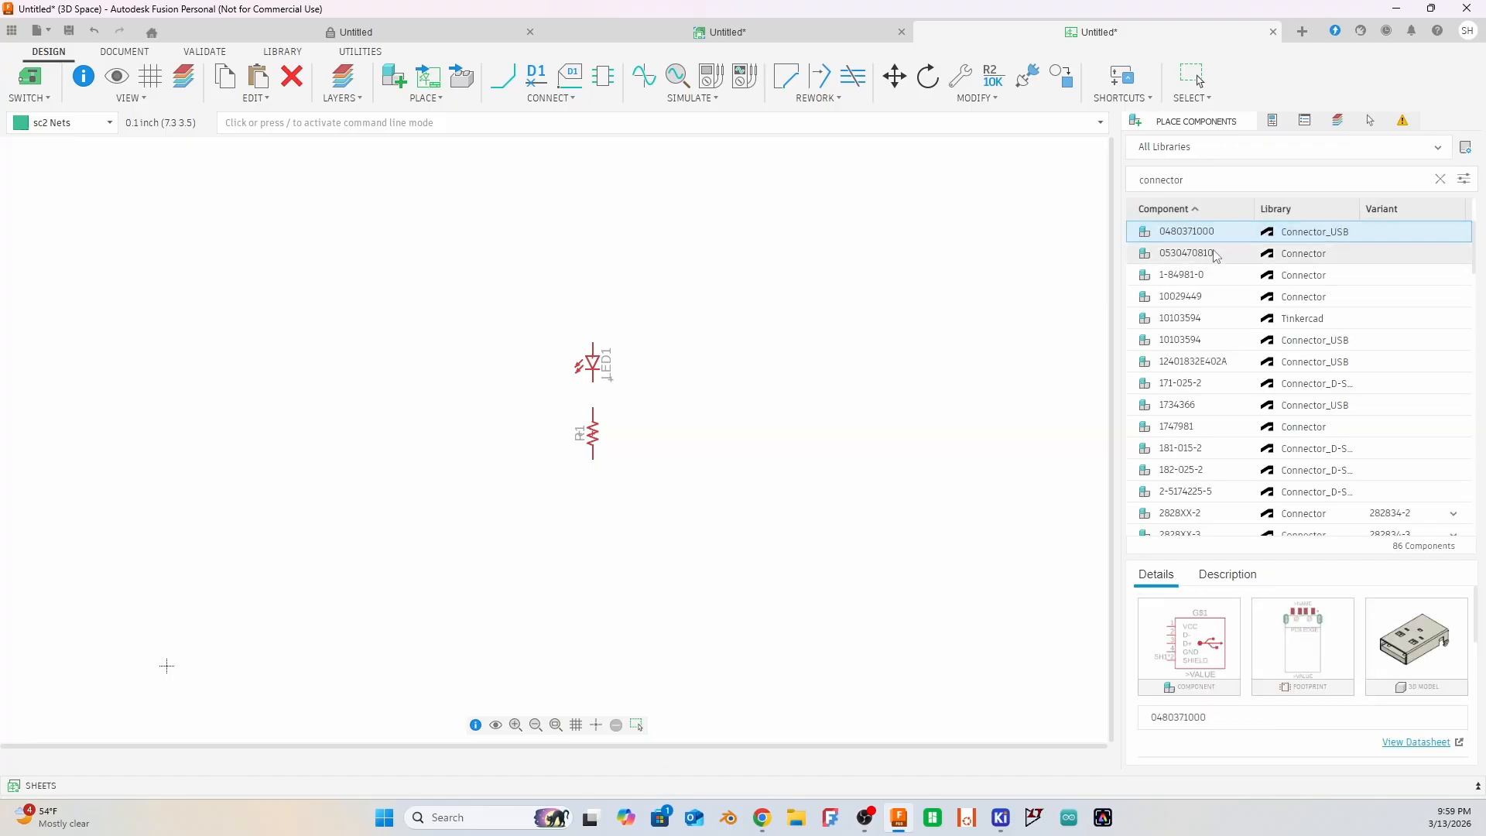
{"action": "left_click", "coordinate": [1211, 256]}
{"action": "left_click", "coordinate": [1198, 277]}
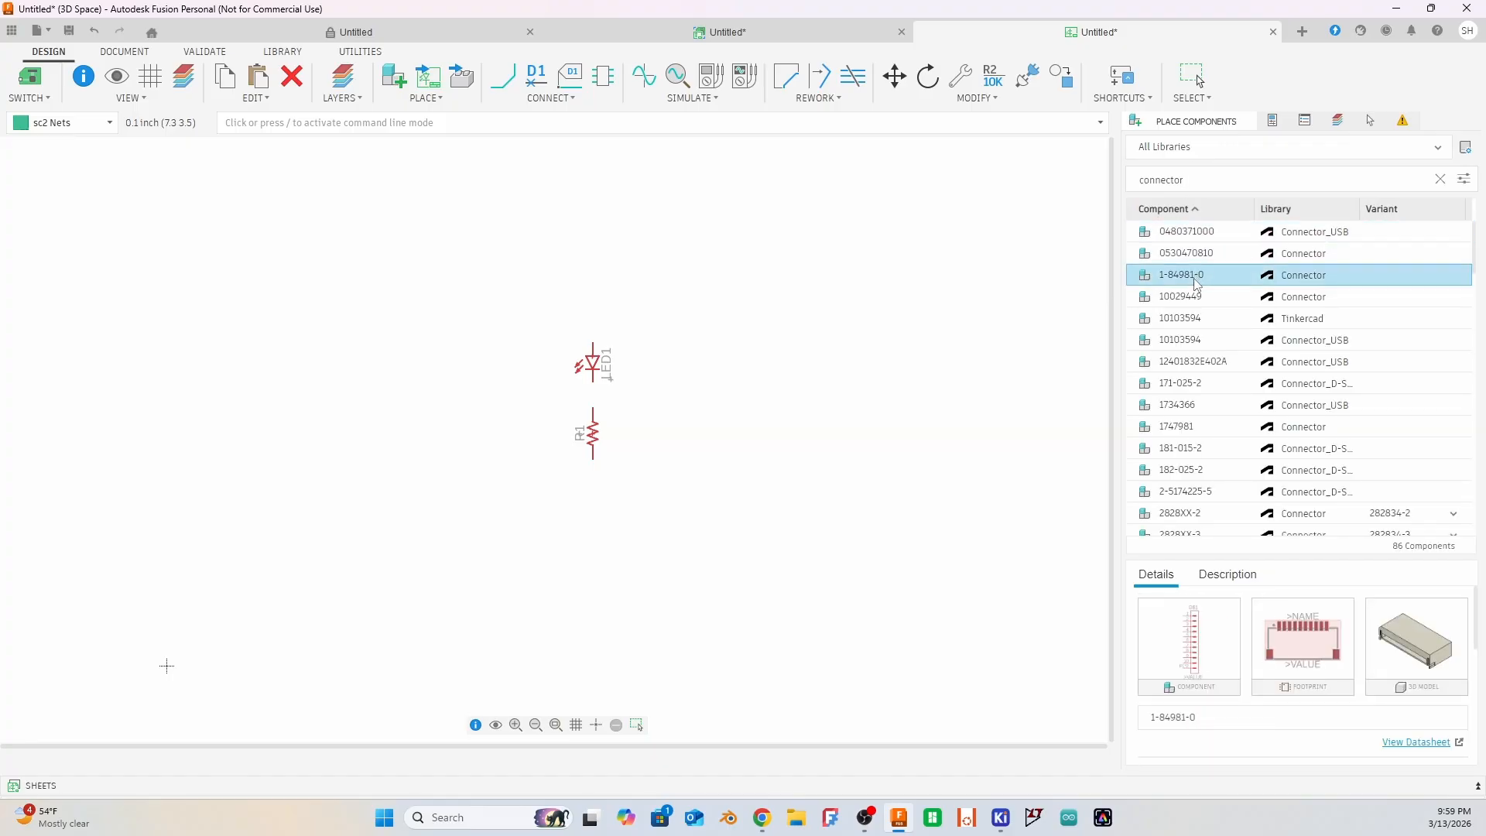
Step: Search all libraries for "jst" and preview the B2P-VH, JSTPH2, S2B-PH and S2B-XH-A connectors
{"action": "left_click_drag", "start_coordinate": [1194, 181], "coordinate": [1103, 178]}
{"action": "type", "text": "jst"}
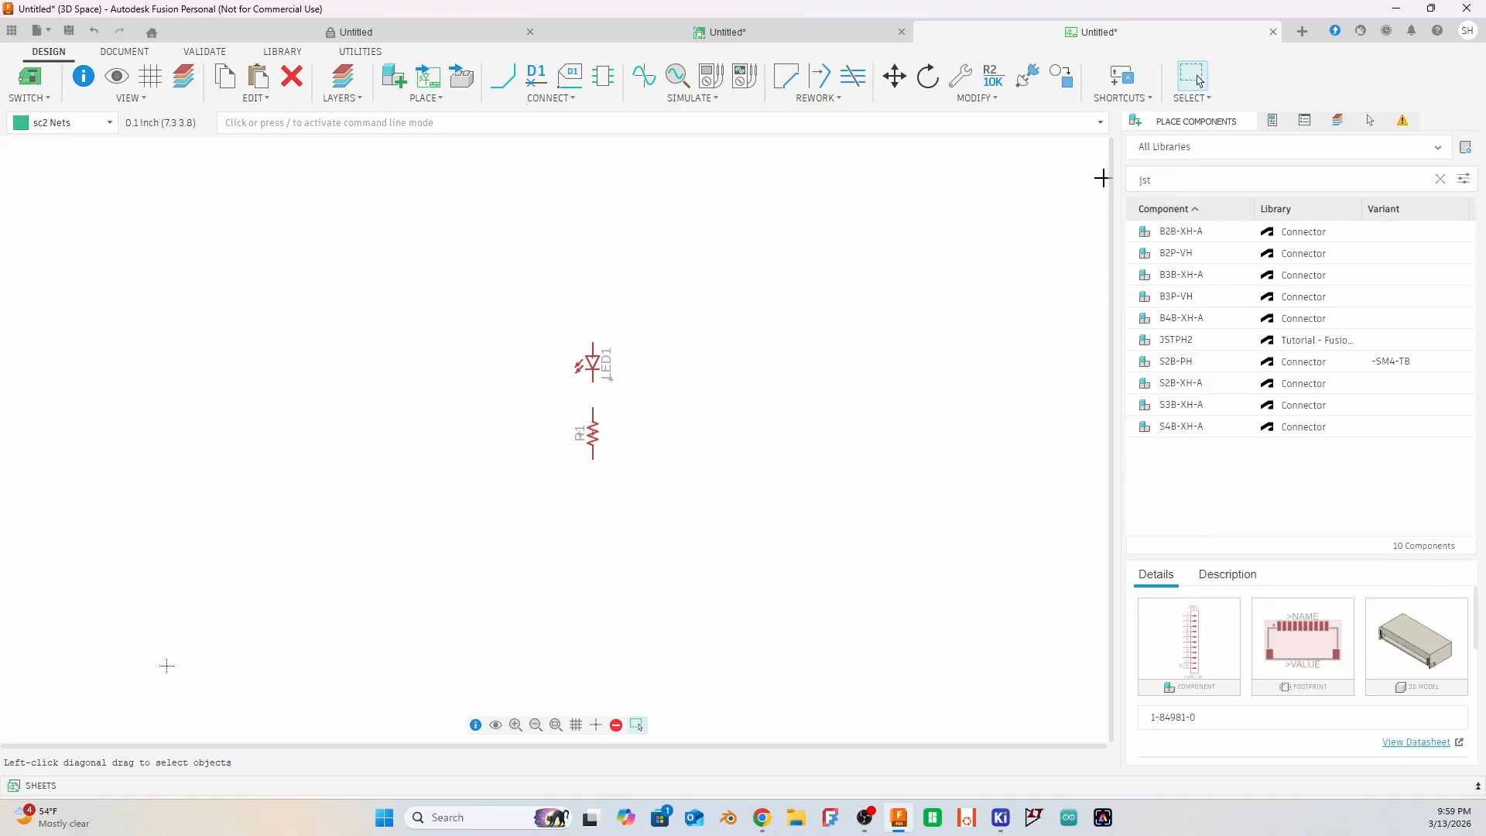
{"action": "left_click", "coordinate": [1195, 256]}
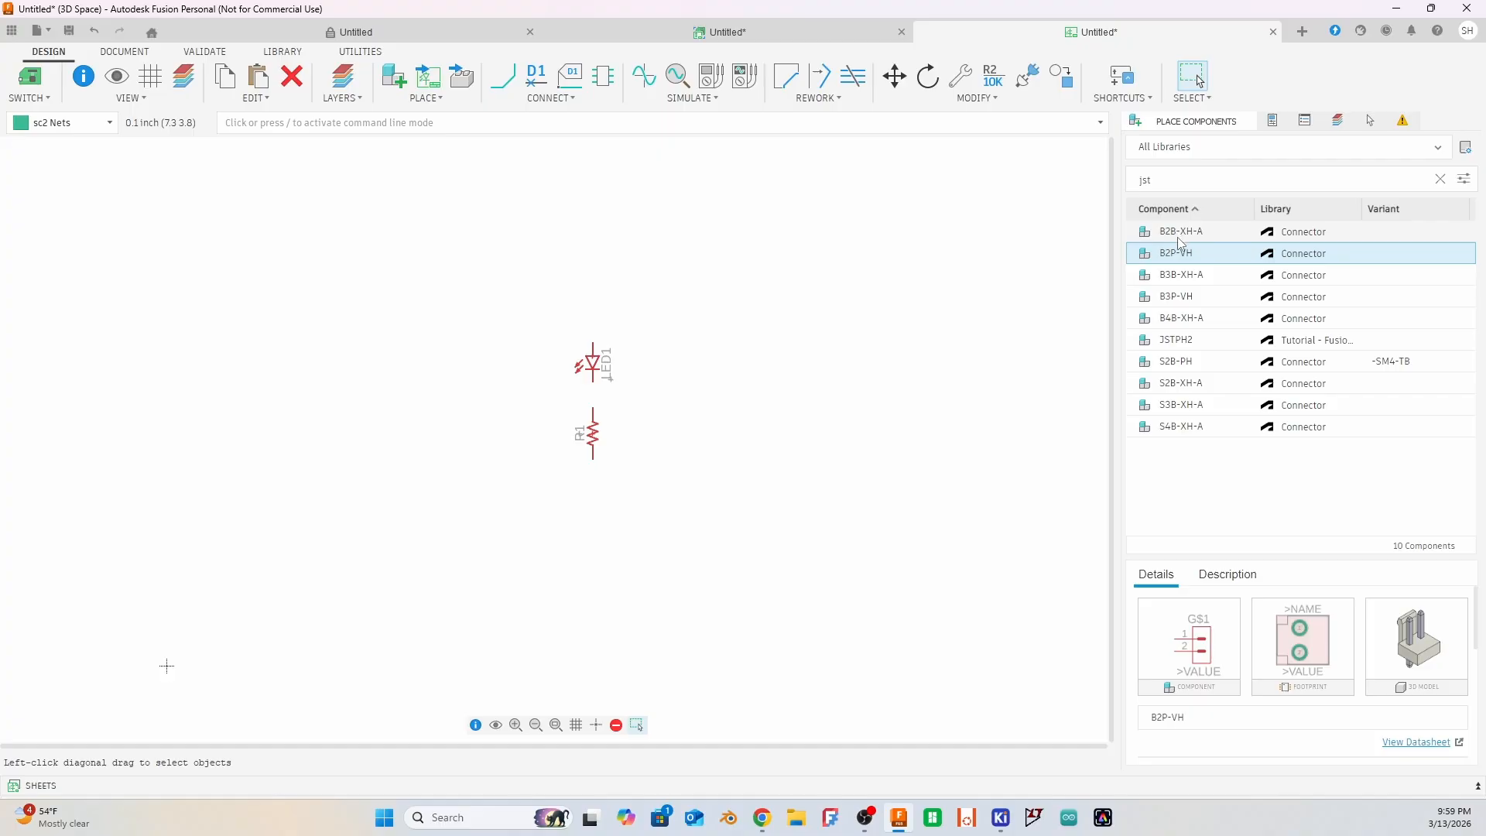
{"action": "left_click", "coordinate": [1192, 343]}
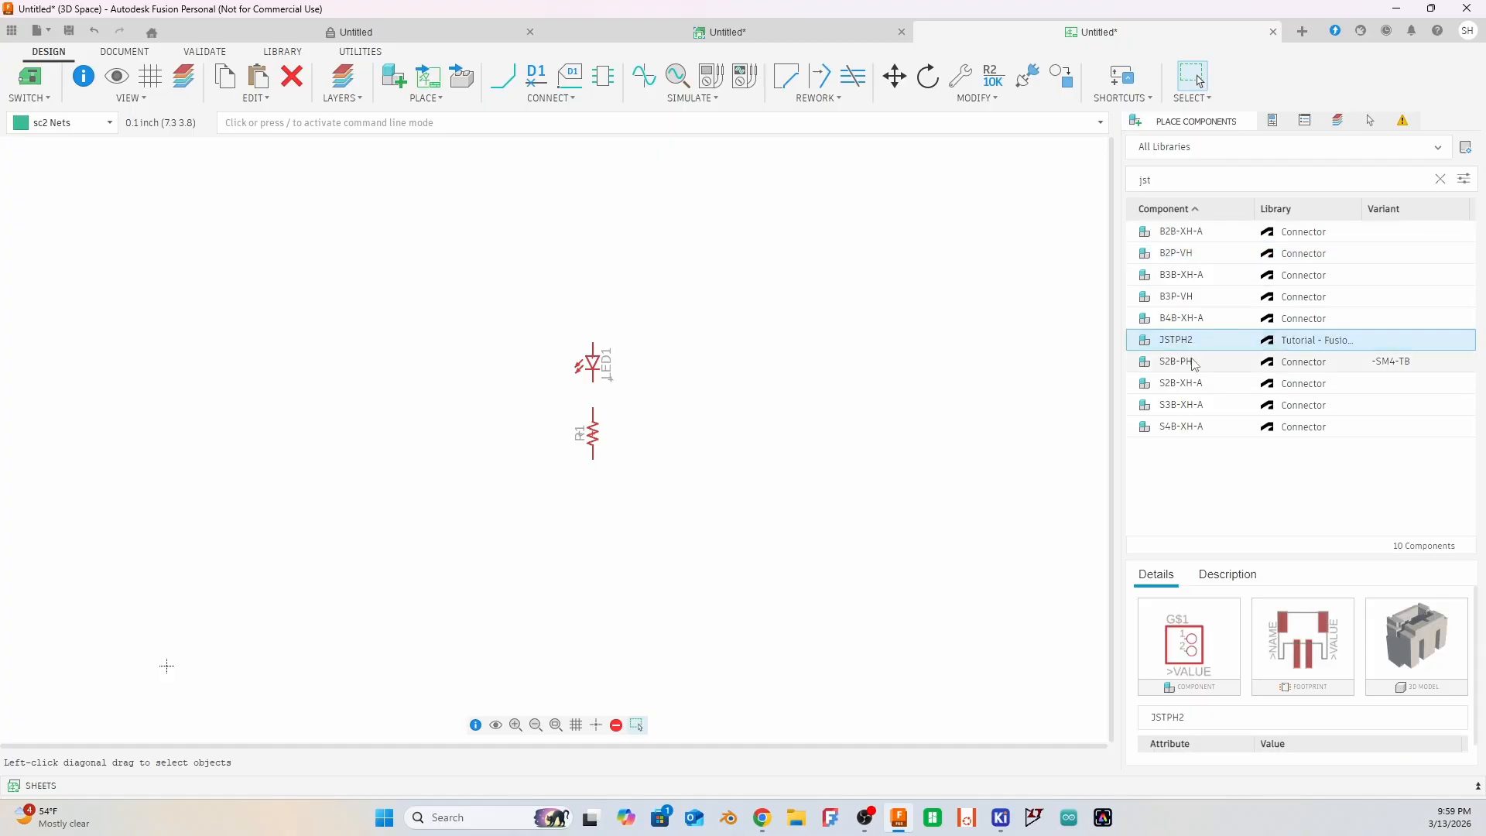
{"action": "left_click", "coordinate": [1194, 362]}
{"action": "left_click", "coordinate": [1188, 387]}
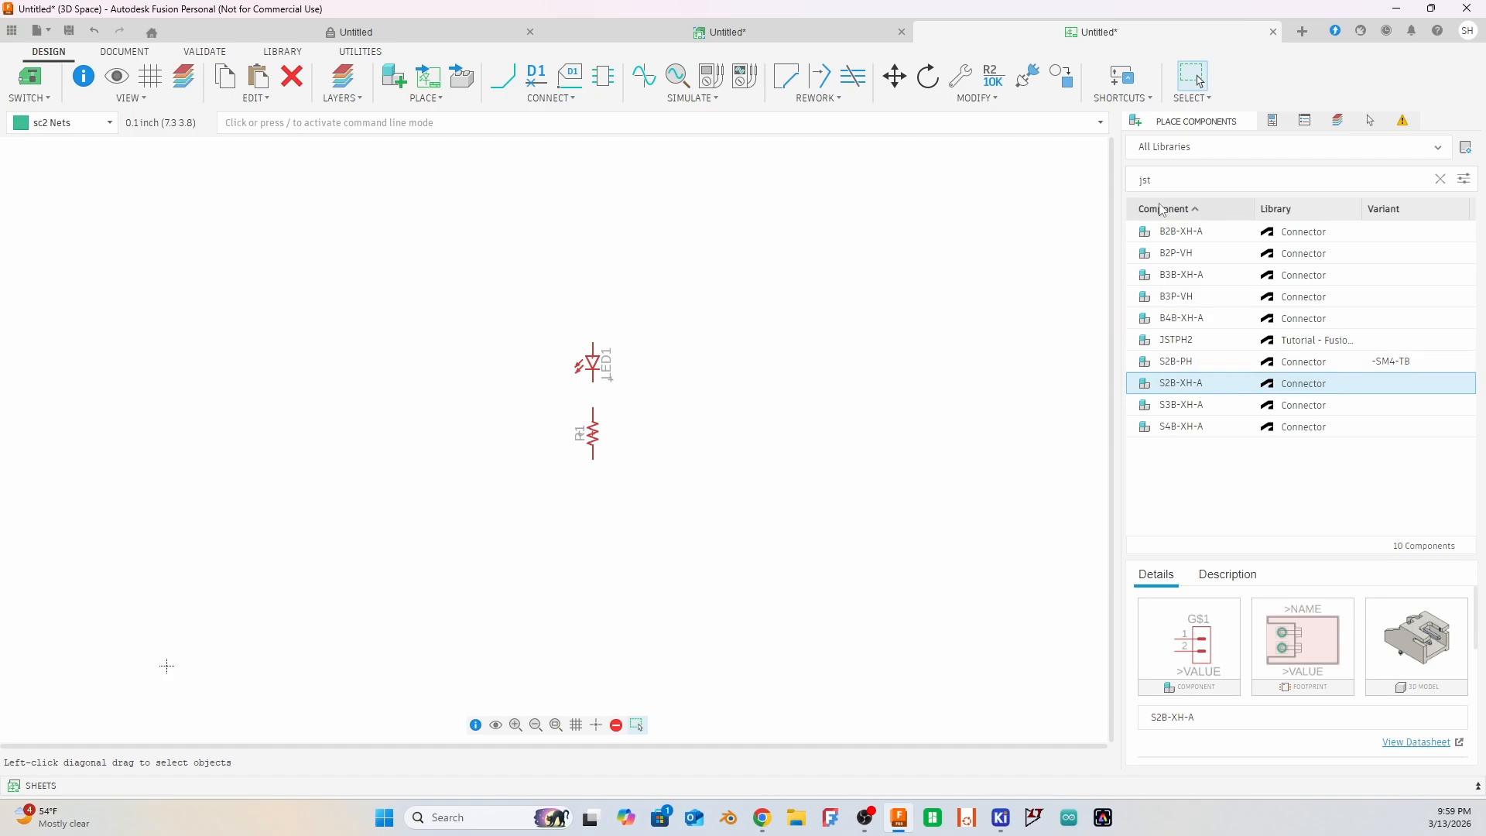
Step: Place one B2B-XH-A connector from the Connector library beside the LED and resistor, on their left
{"action": "left_click", "coordinate": [1194, 235]}
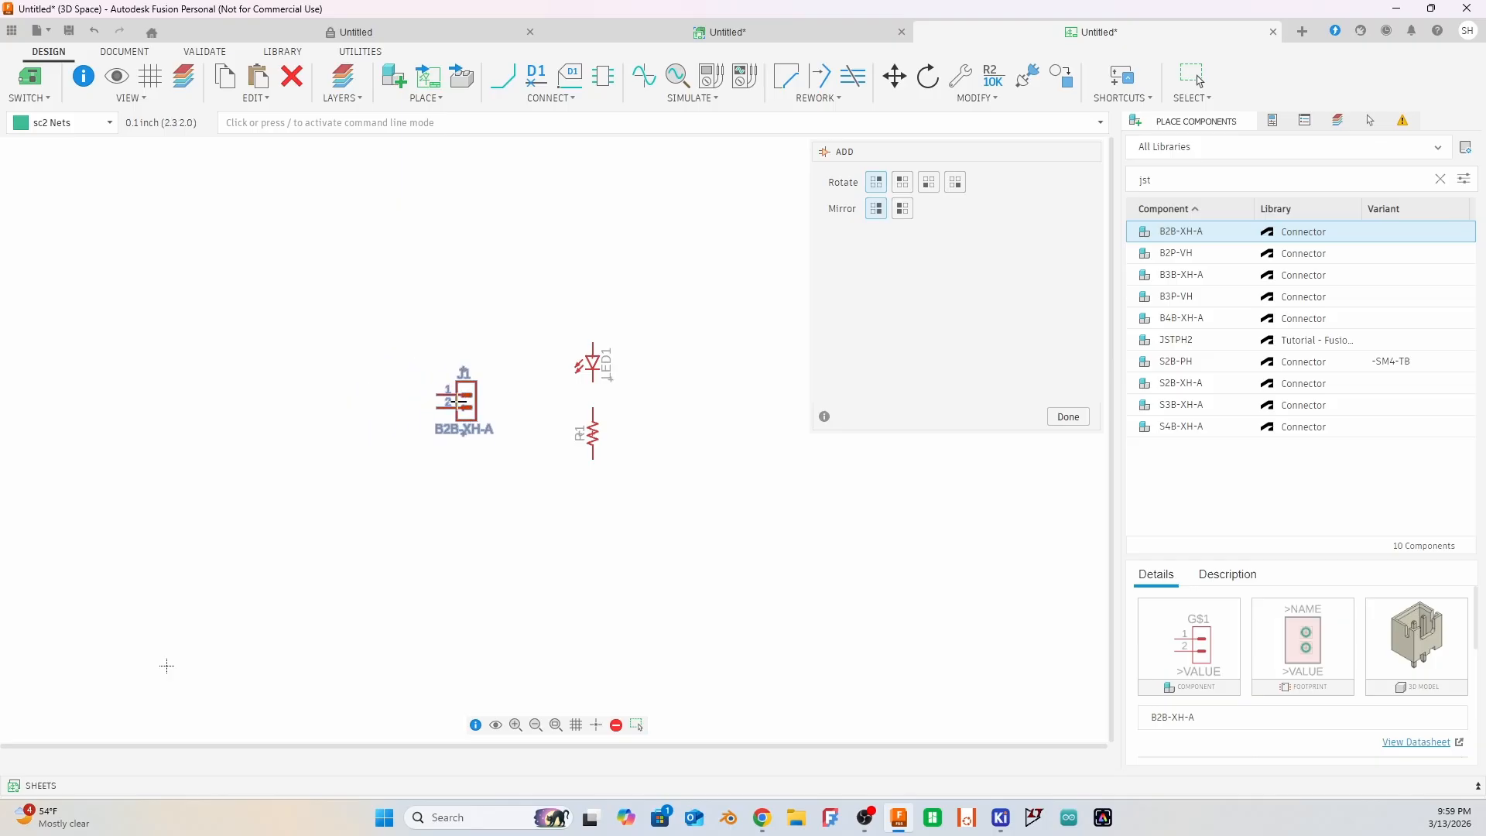
{"action": "left_click", "coordinate": [458, 402]}
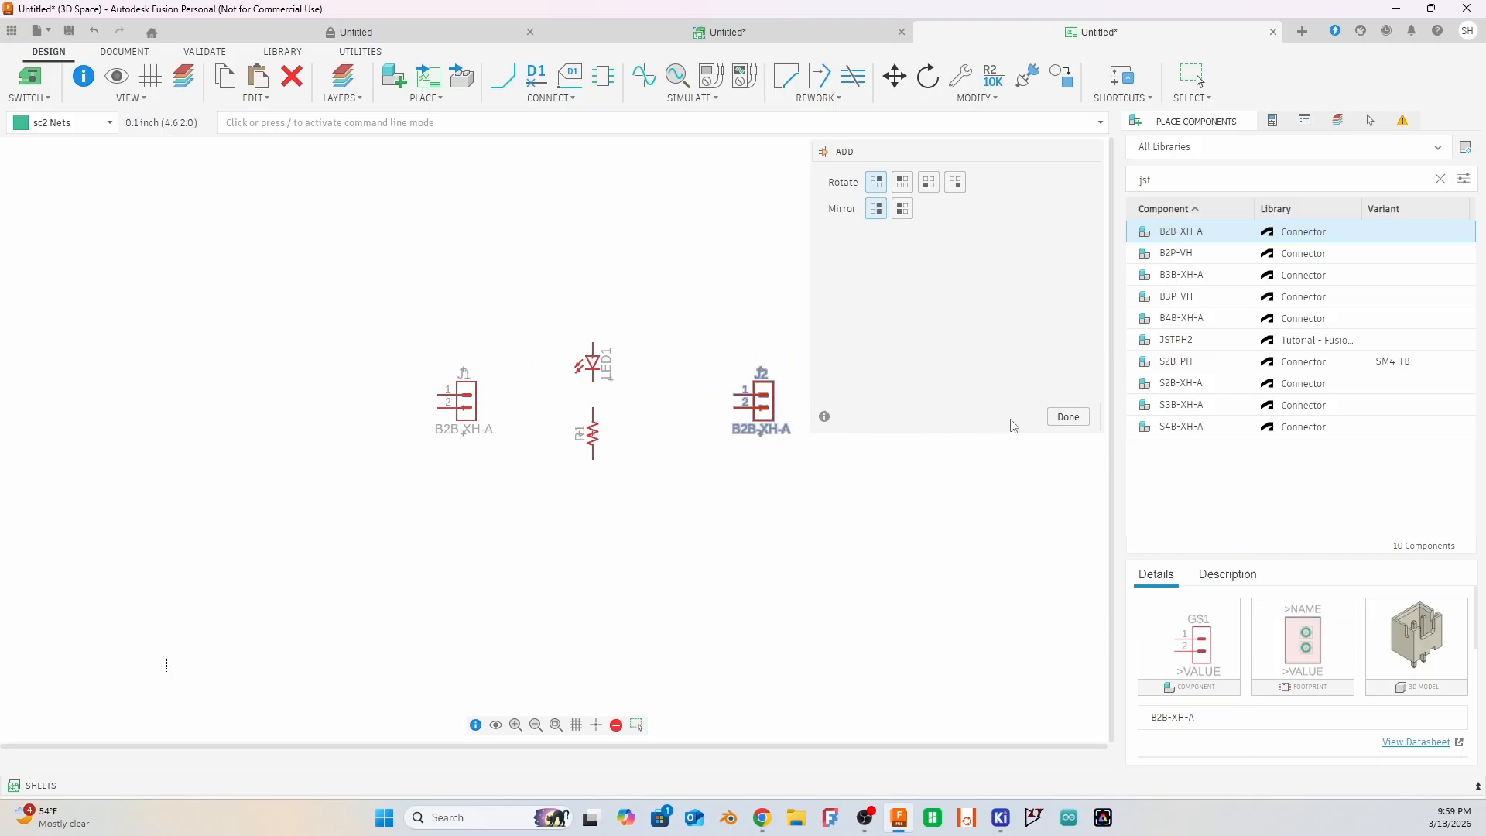
{"action": "left_click", "coordinate": [1067, 417]}
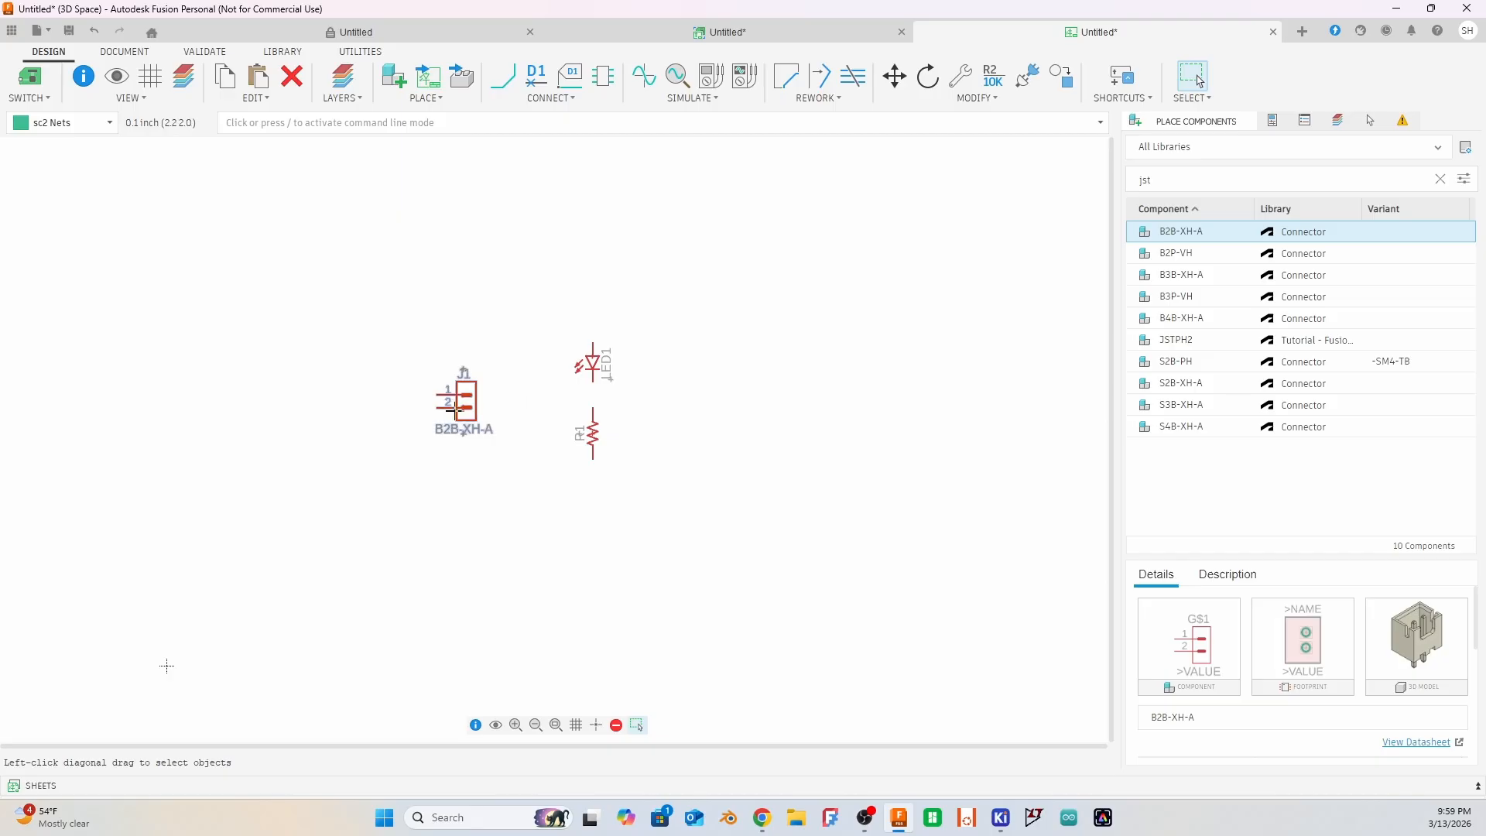
Step: Rotate the B2B-XH-A connector 180 degrees so that its pins face the LED and resistor
{"action": "left_click_drag", "start_coordinate": [407, 355], "coordinate": [507, 467]}
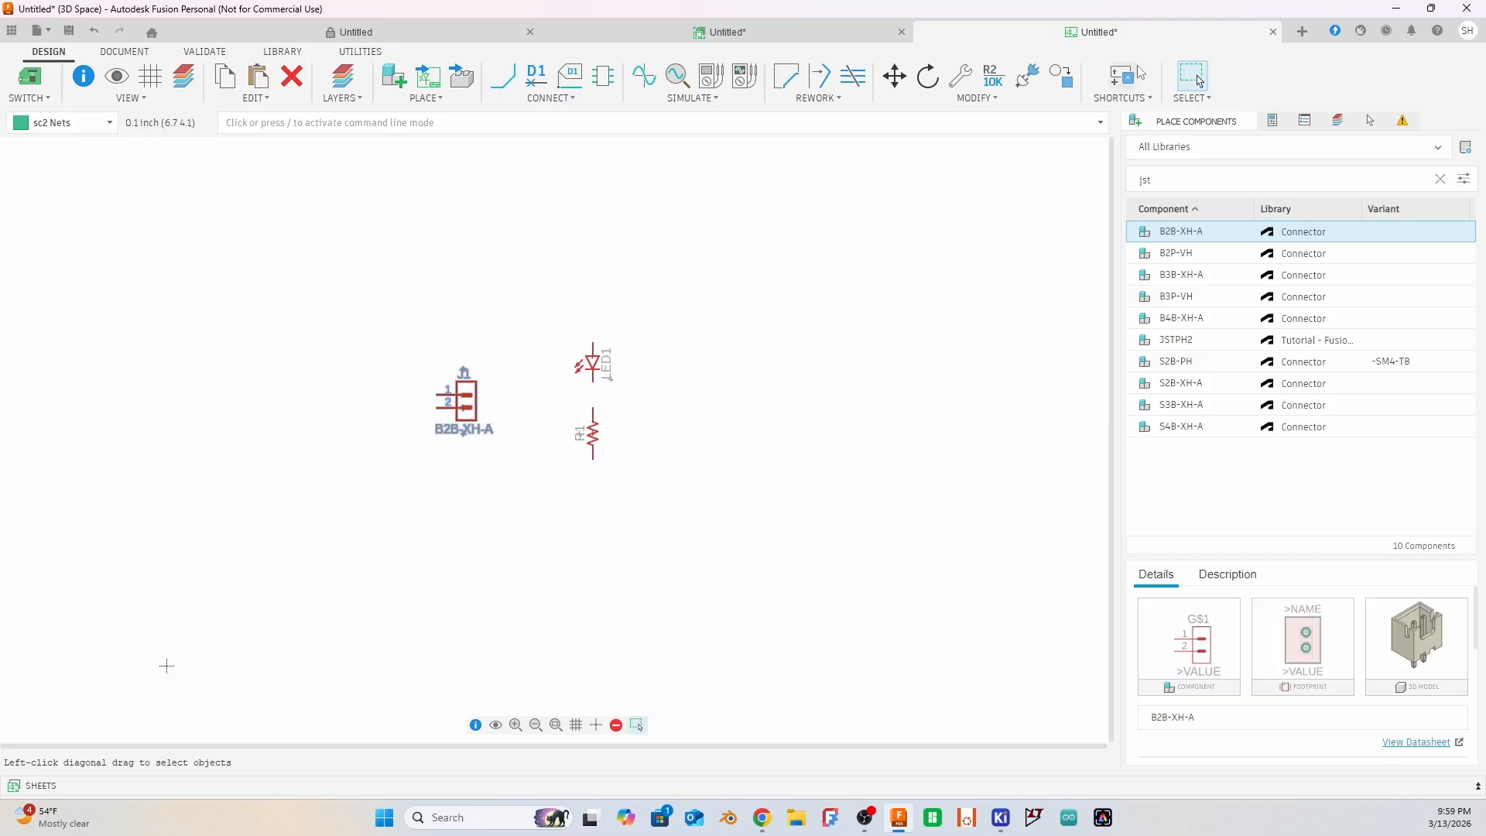
{"action": "left_click", "coordinate": [922, 78]}
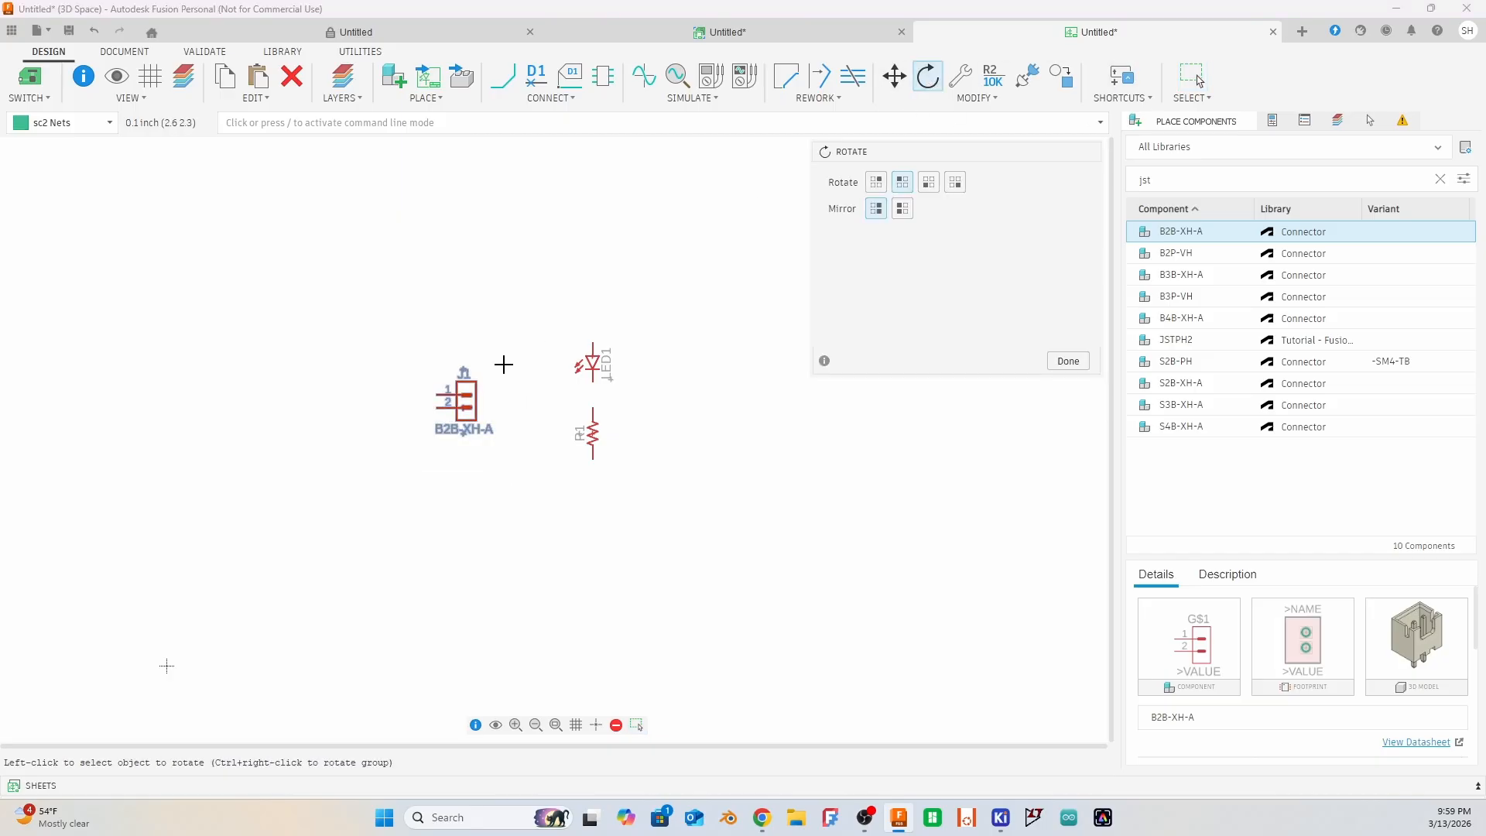
{"action": "left_click", "coordinate": [461, 404]}
{"action": "left_click", "coordinate": [462, 404]}
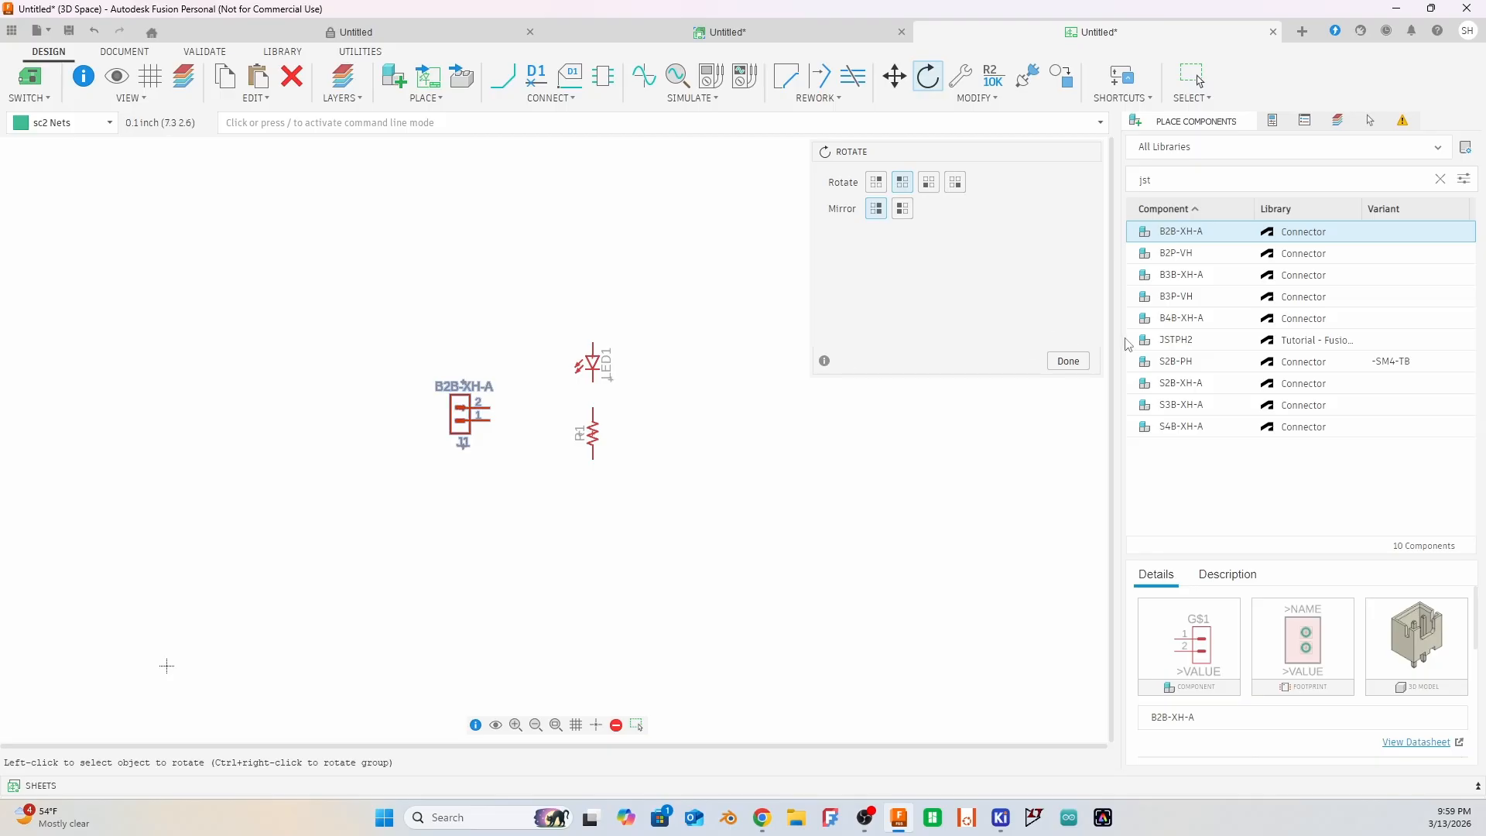
{"action": "left_click", "coordinate": [1066, 362]}
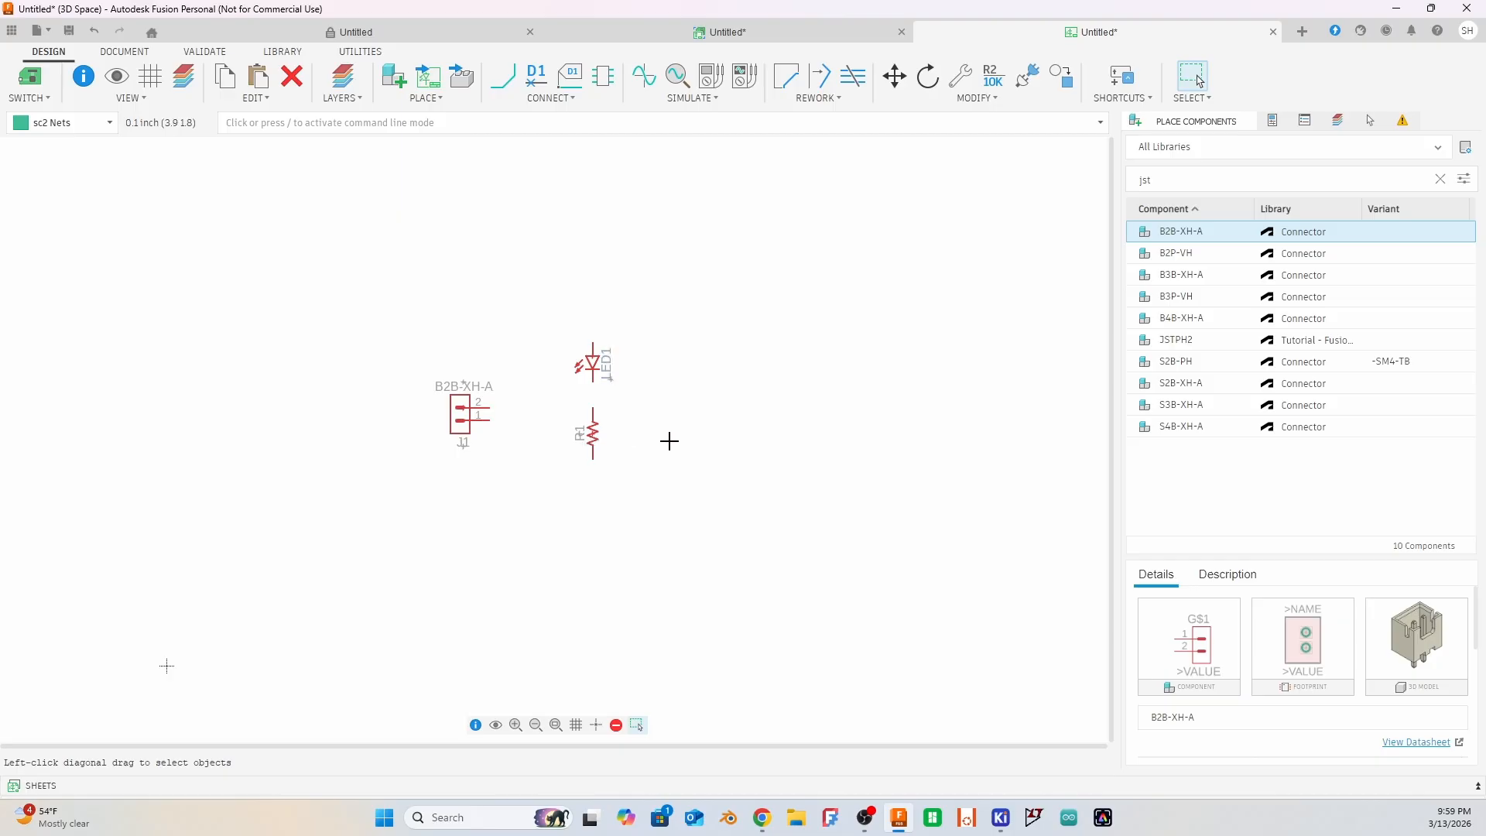
Step: Set the value of resistor R1 to 10k
{"action": "right_click", "coordinate": [590, 435]}
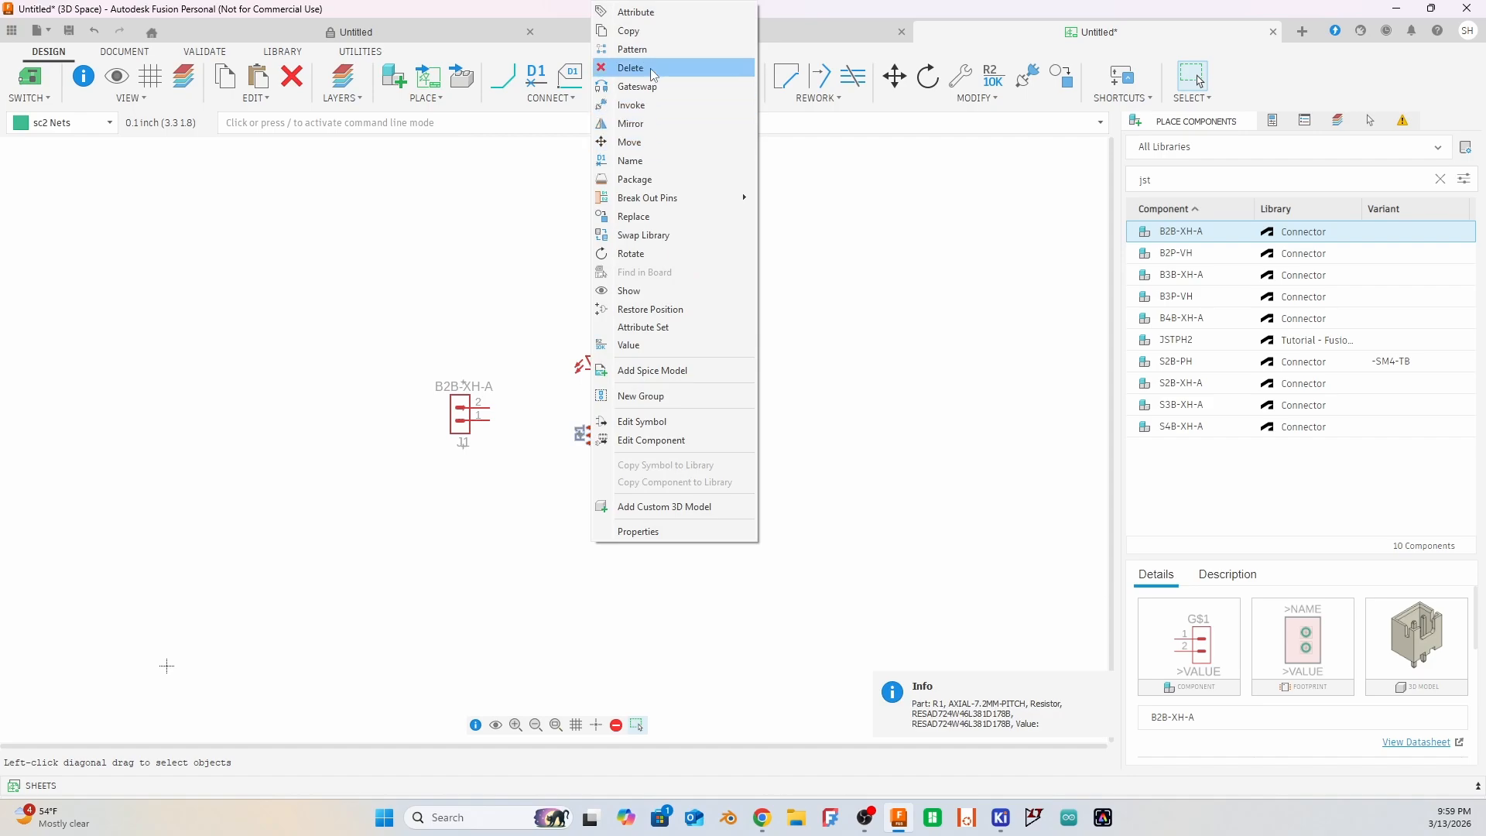
{"action": "left_click", "coordinate": [660, 16]}
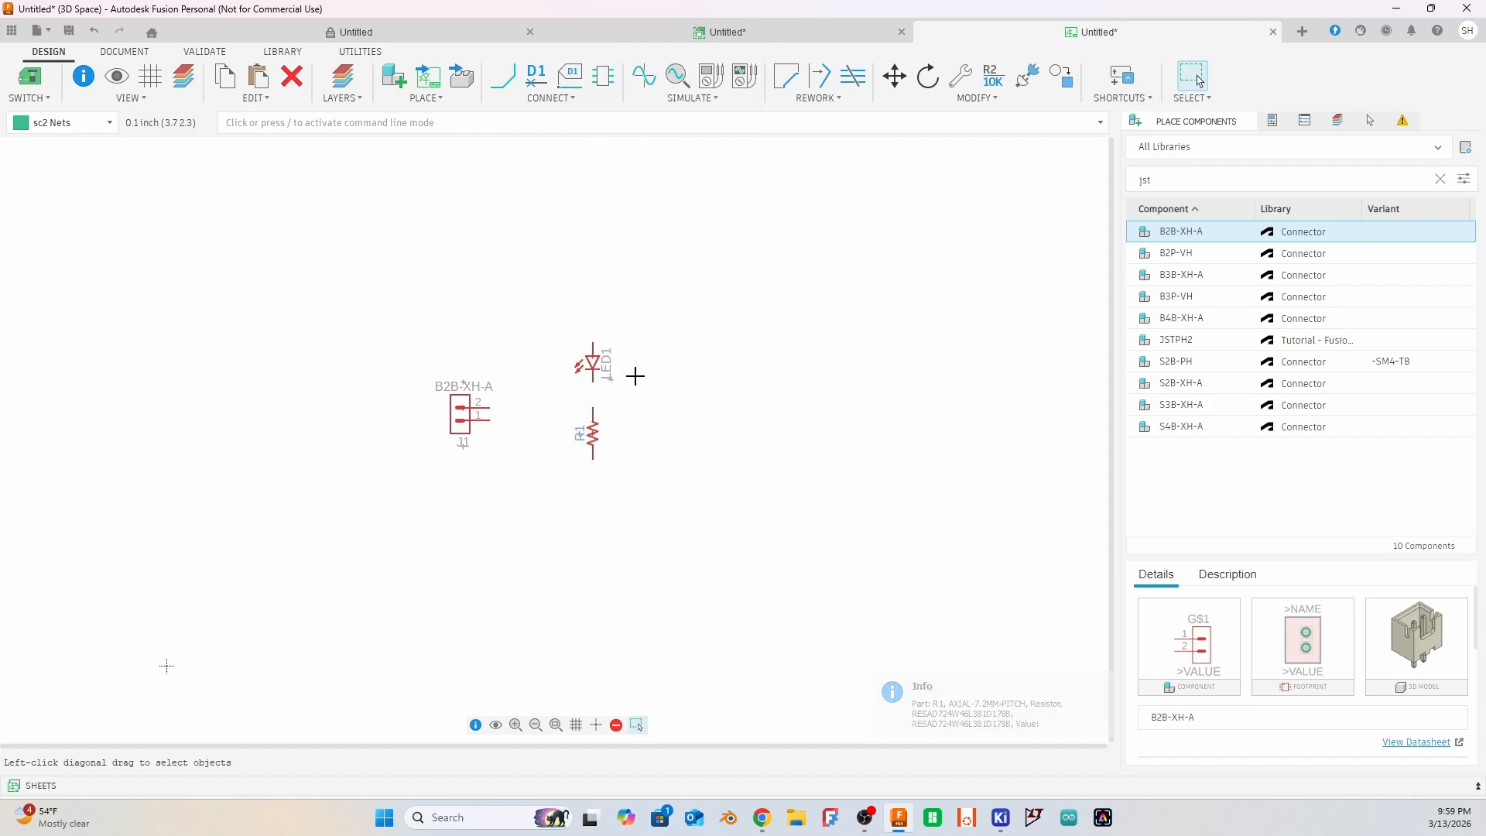
{"action": "left_click", "coordinate": [995, 87]}
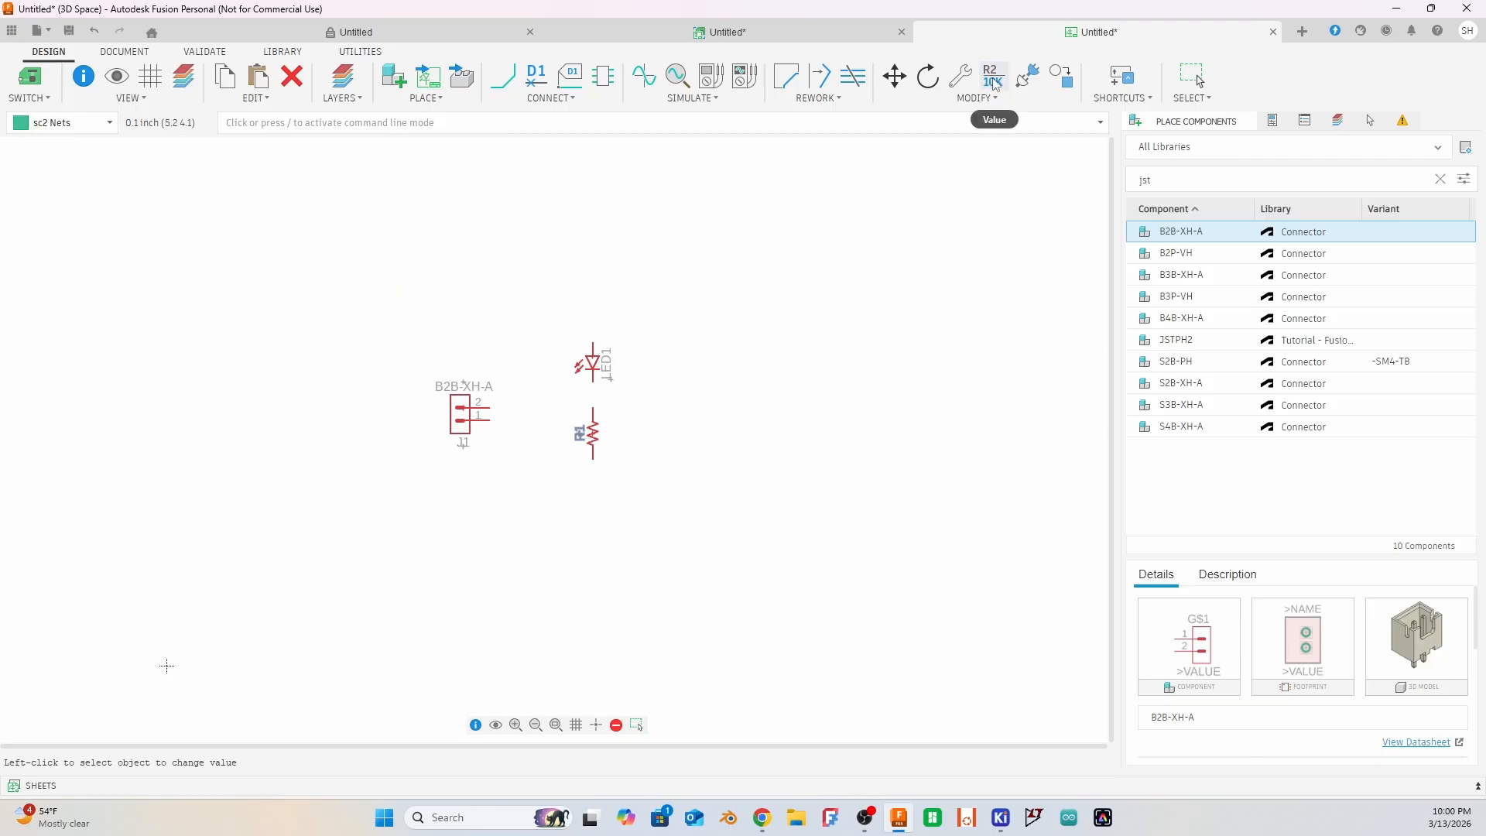
{"action": "left_click", "coordinate": [594, 438]}
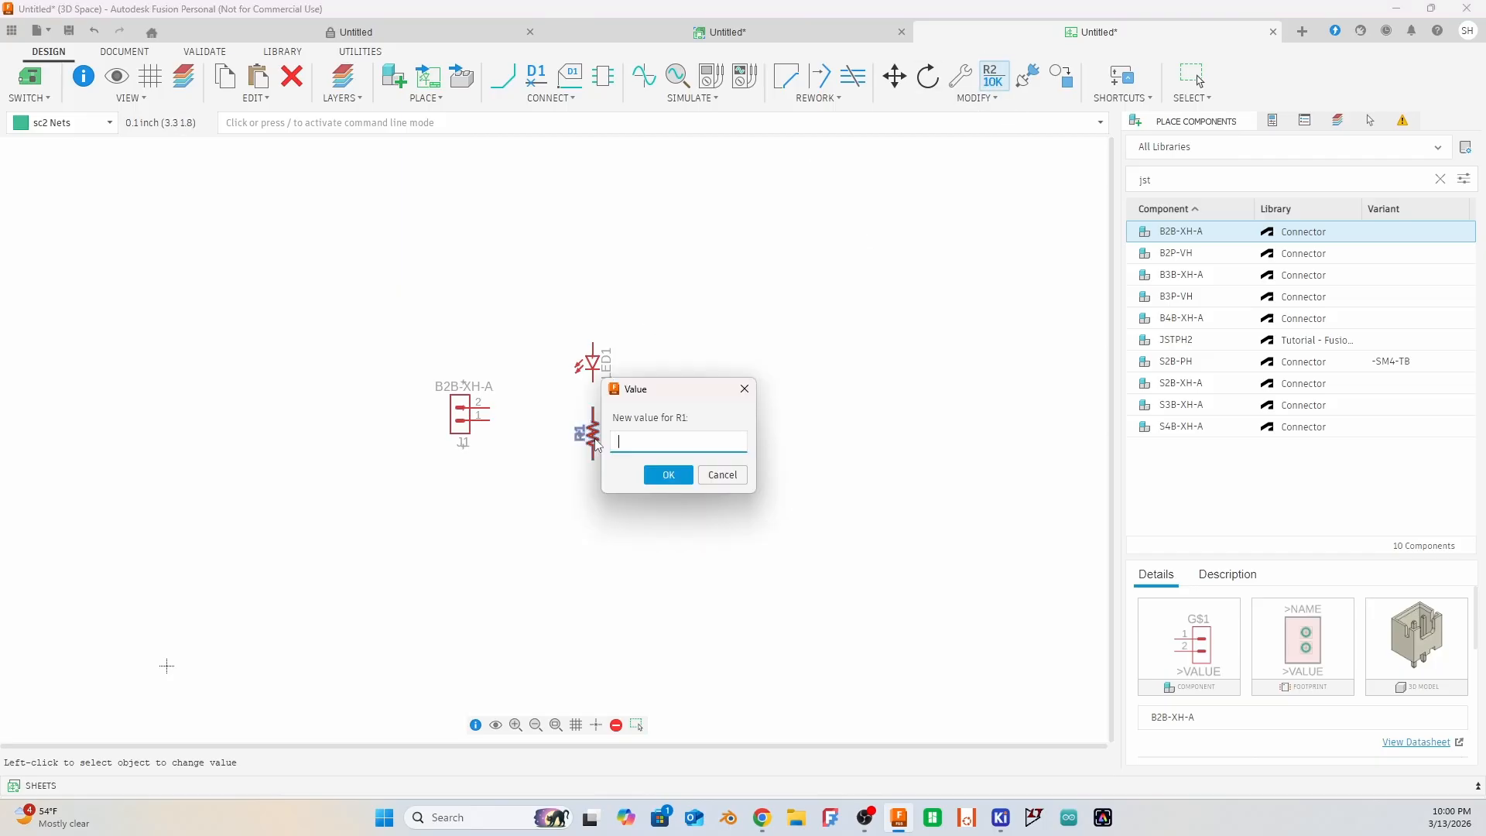
{"action": "type", "text": "10"}
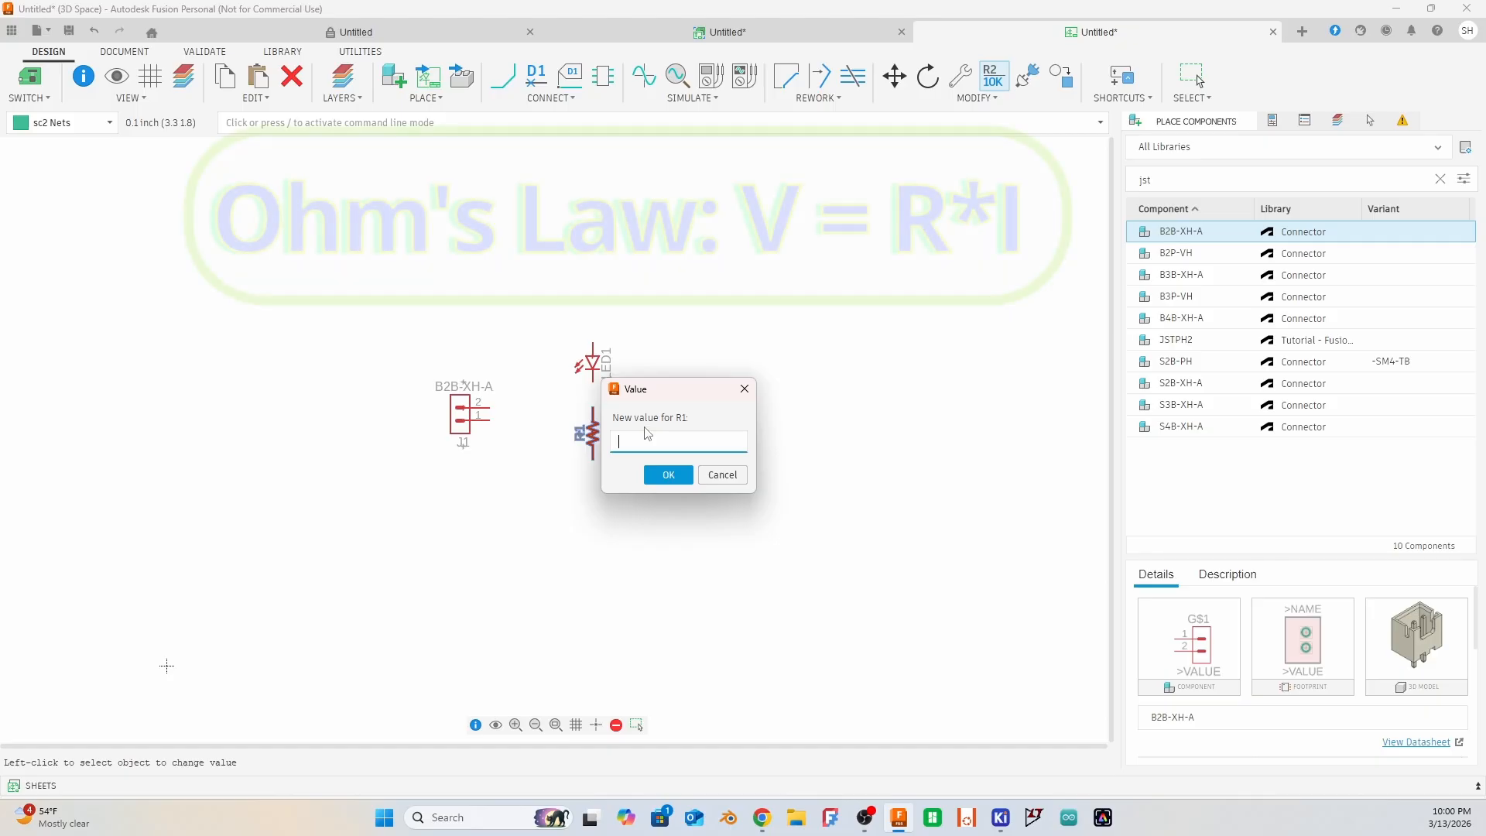
{"action": "type", "text": "k"}
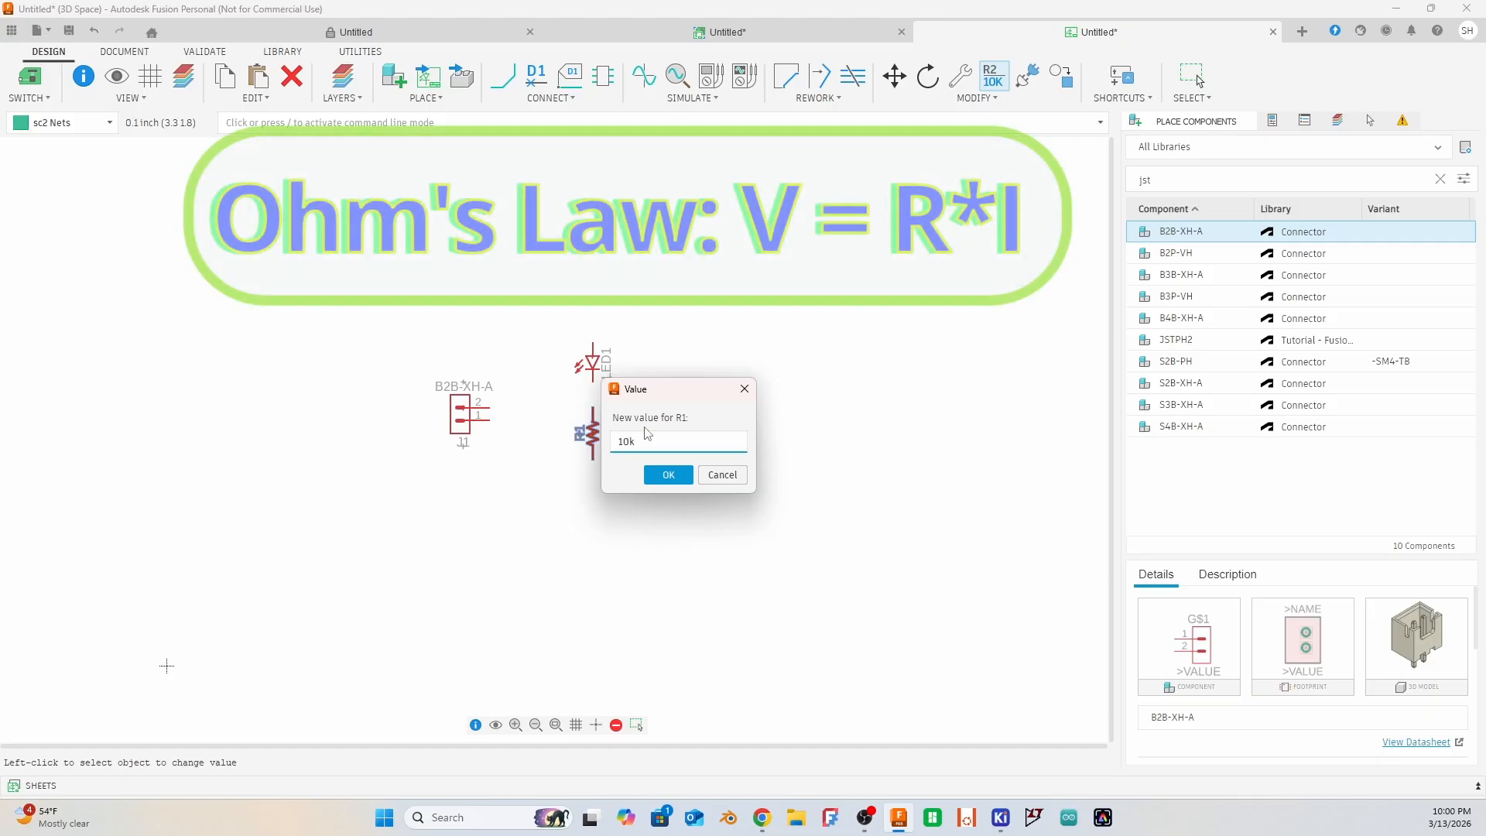
{"action": "left_click", "coordinate": [657, 469]}
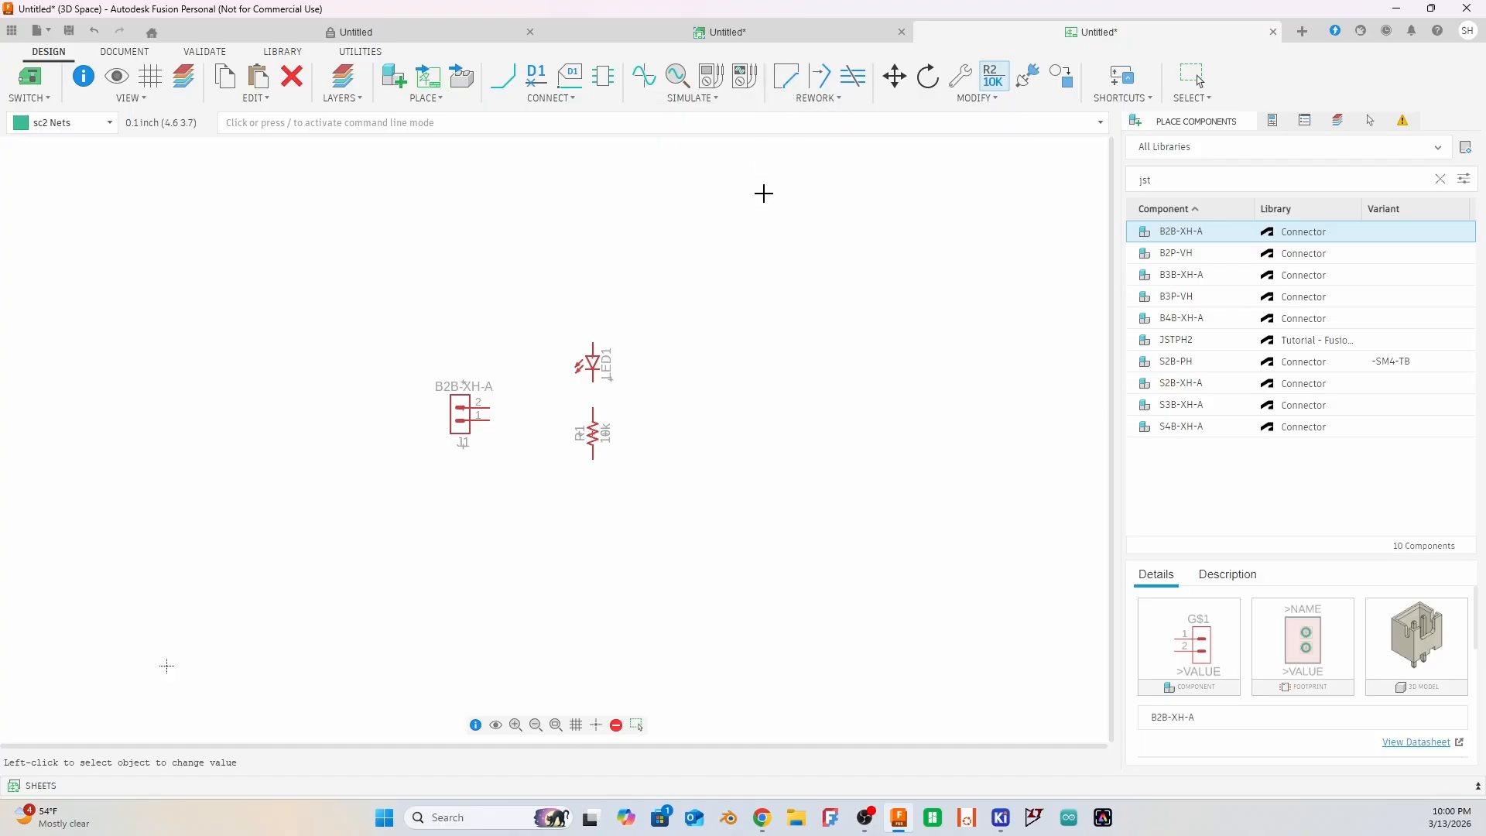
Step: Draw nets from connector pin 2 to the LED's upper pin and from the LED's lower pin to the resistor's upper pin
{"action": "left_click", "coordinate": [503, 79]}
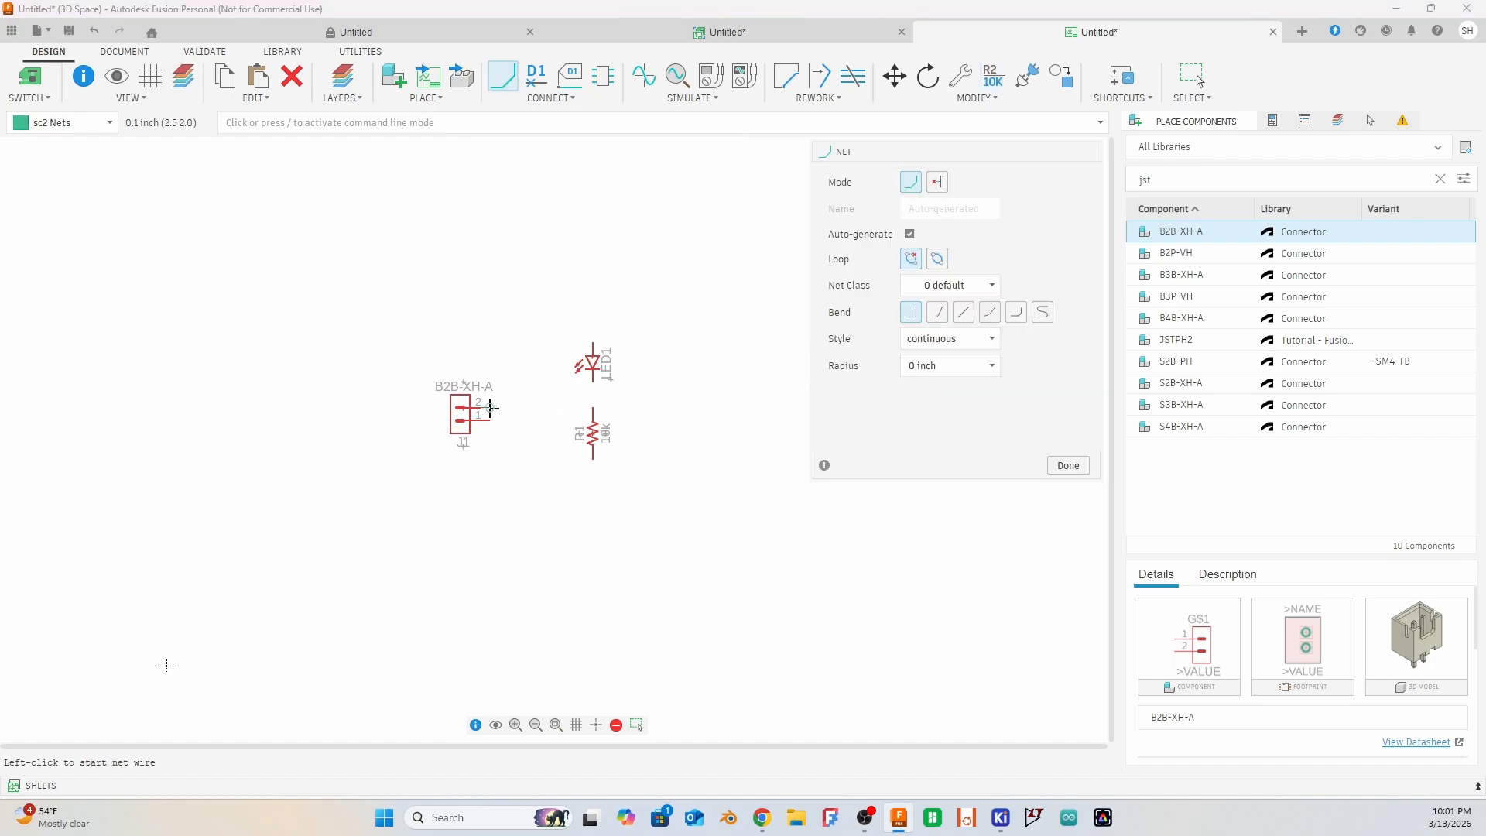
{"action": "left_click", "coordinate": [490, 408]}
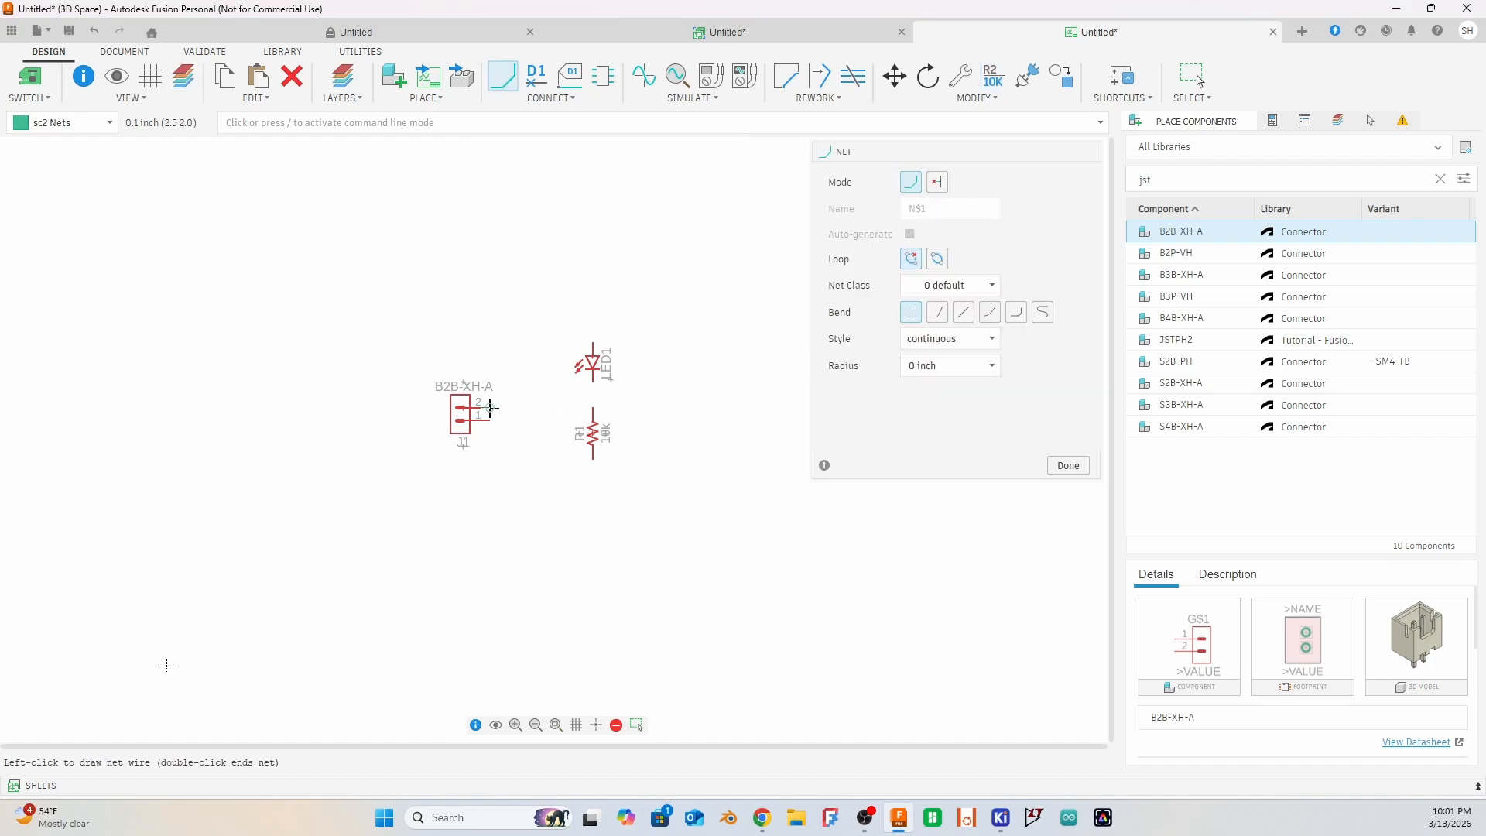
{"action": "left_click", "coordinate": [511, 343]}
{"action": "left_click", "coordinate": [593, 342]}
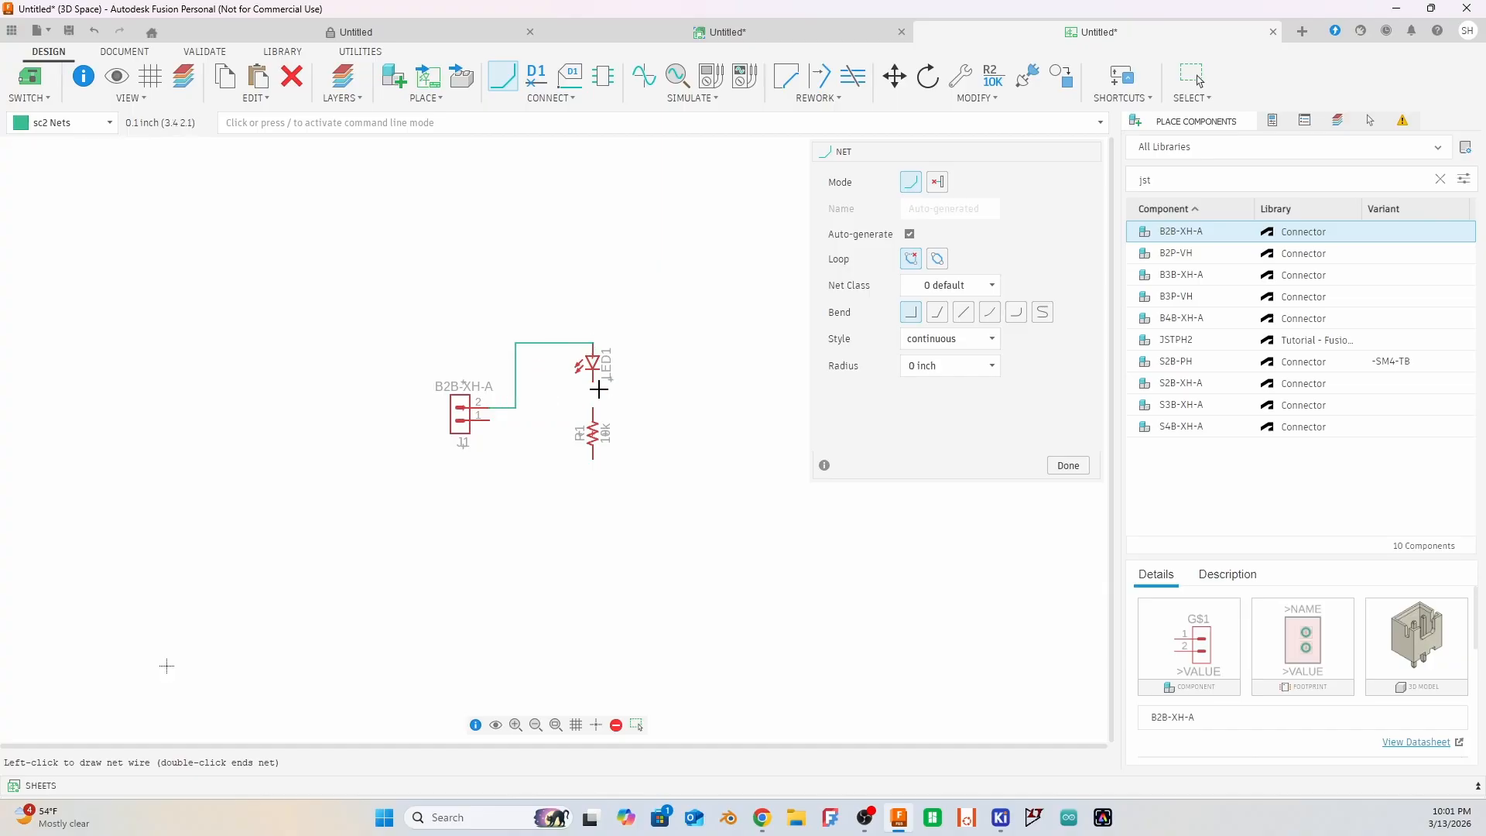
{"action": "left_click", "coordinate": [595, 384]}
{"action": "left_click", "coordinate": [592, 412]}
{"action": "left_click", "coordinate": [1071, 465]}
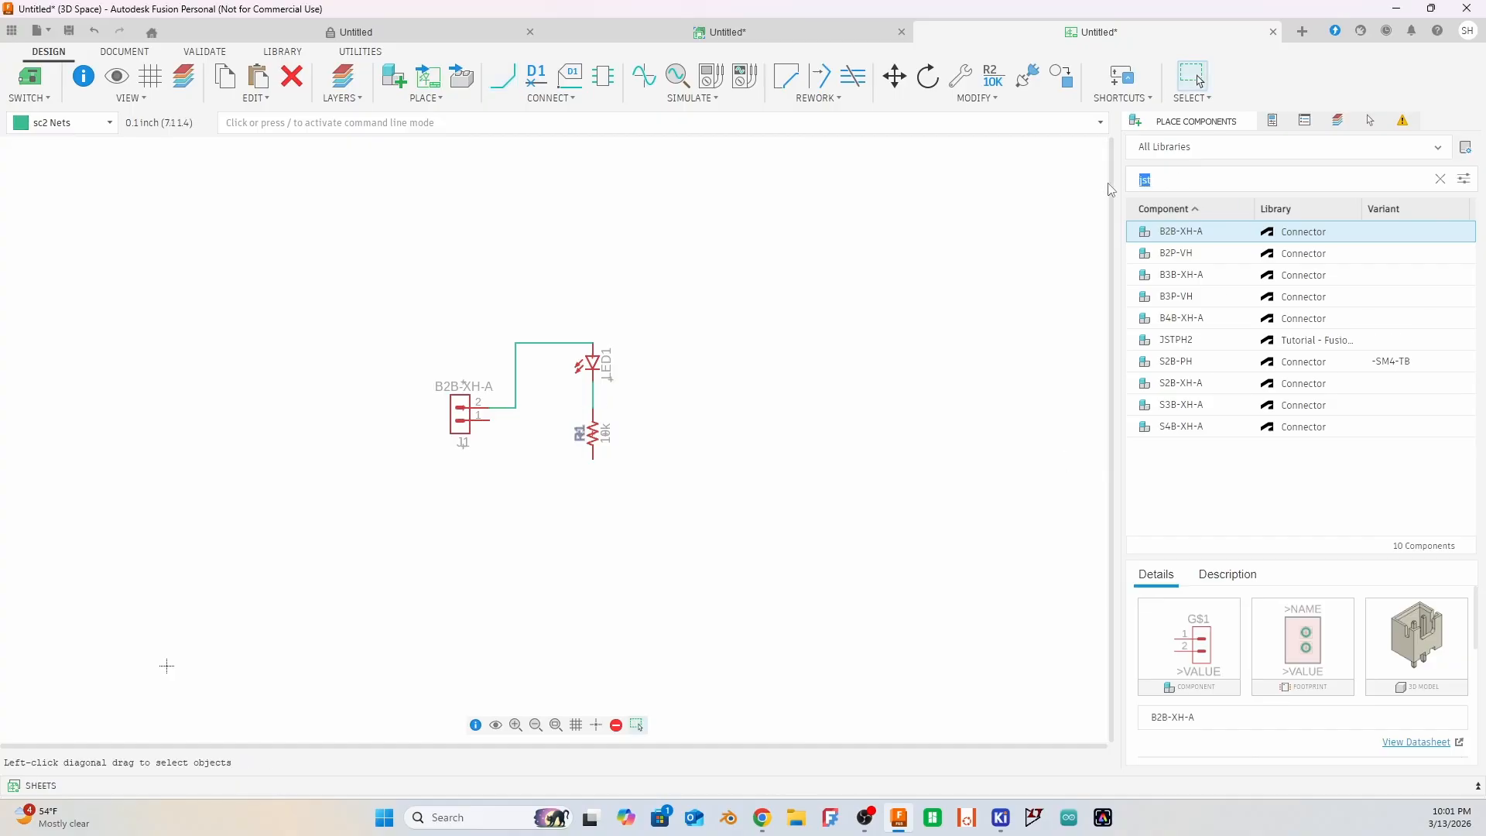
Step: Search all libraries for "gnd" and place two Power_Symbols GND symbols, one below the connector and one below the resistor
{"action": "type", "text": "gnd"}
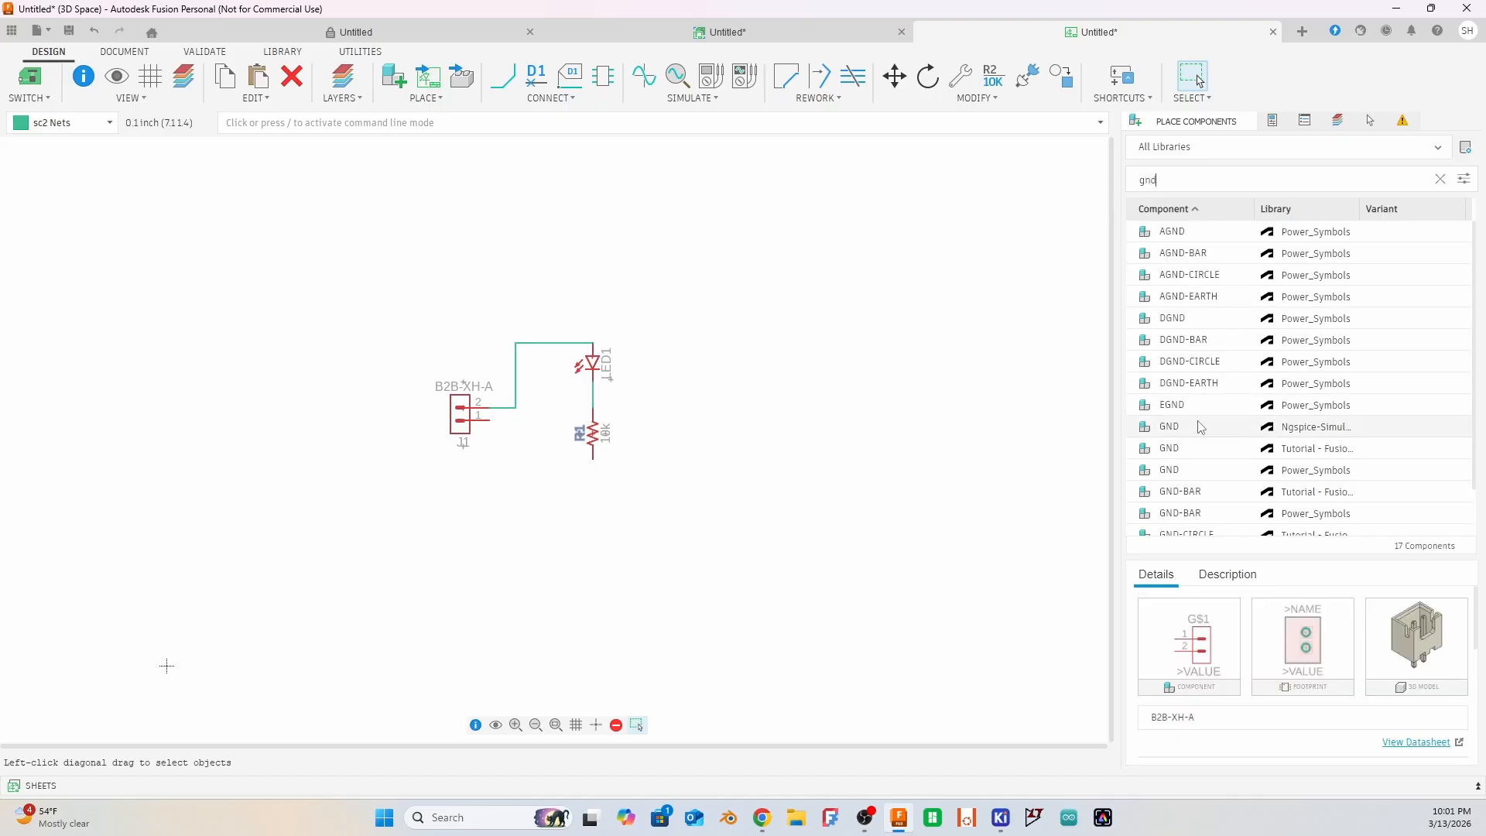
{"action": "left_click", "coordinate": [1200, 430]}
{"action": "left_click", "coordinate": [1197, 472]}
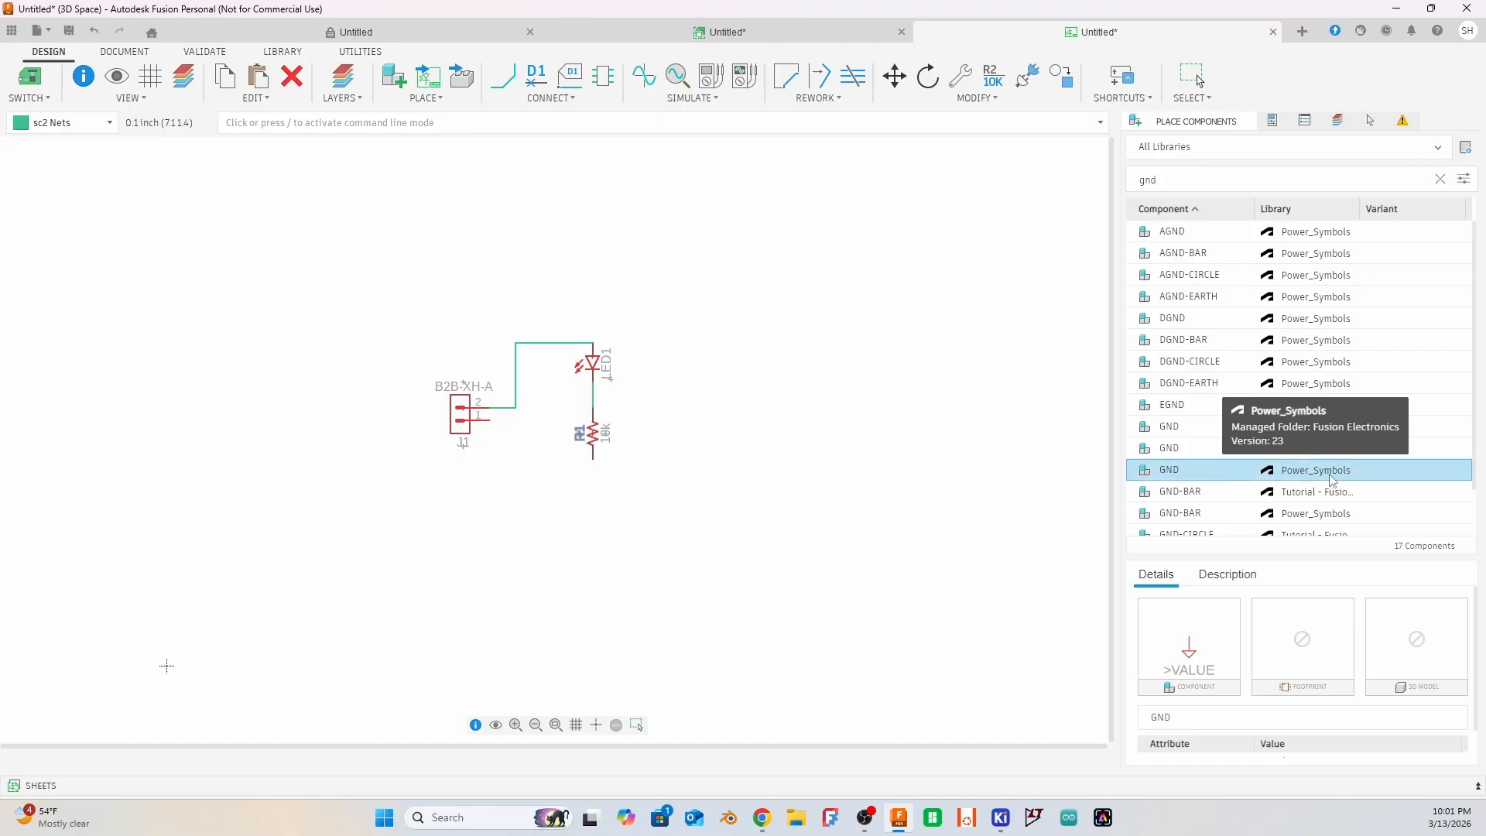
{"action": "double_click", "coordinate": [1287, 472]}
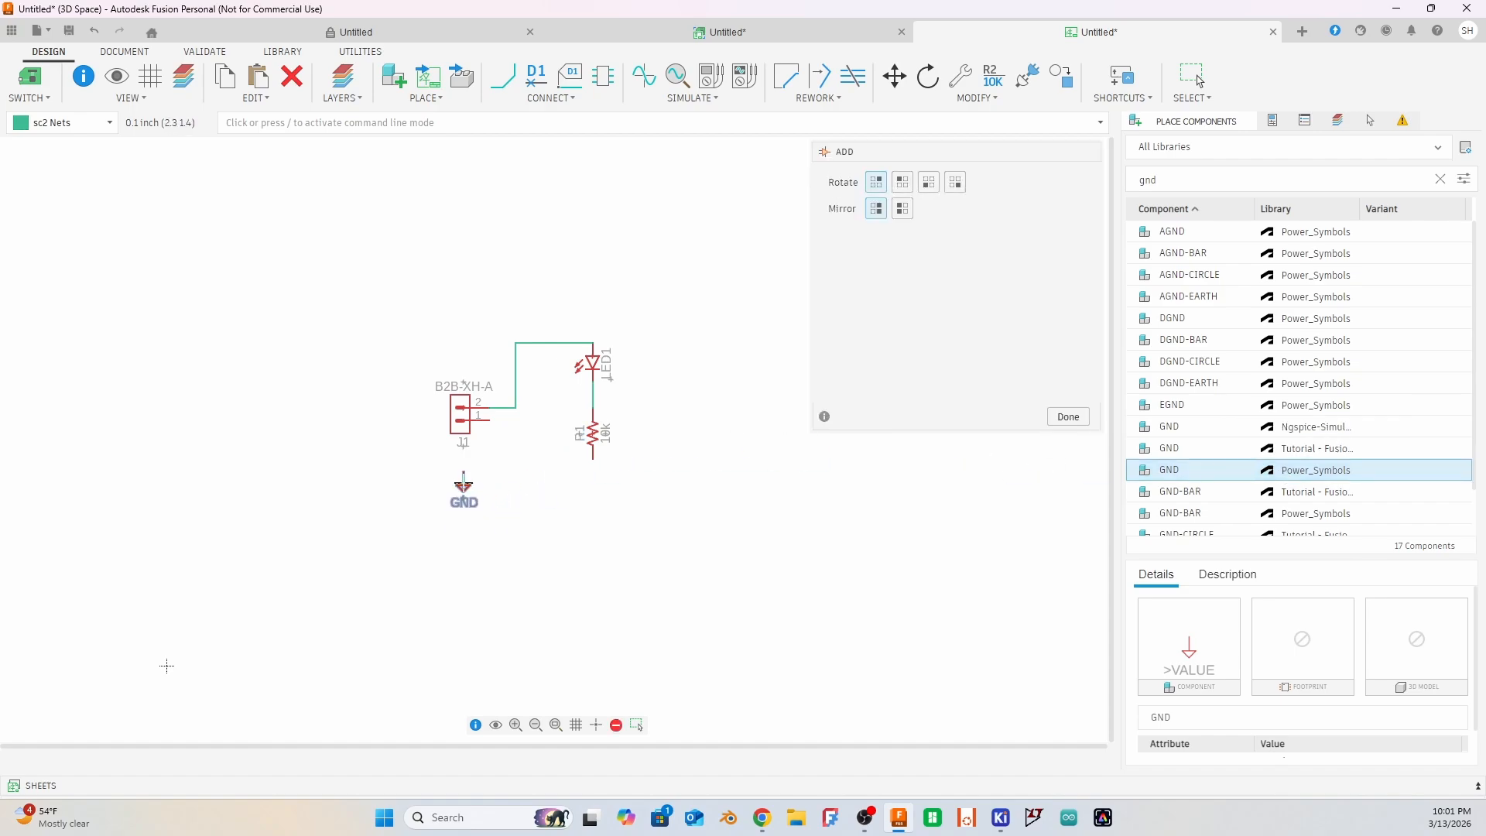
{"action": "left_click", "coordinate": [491, 485]}
{"action": "left_click", "coordinate": [568, 523]}
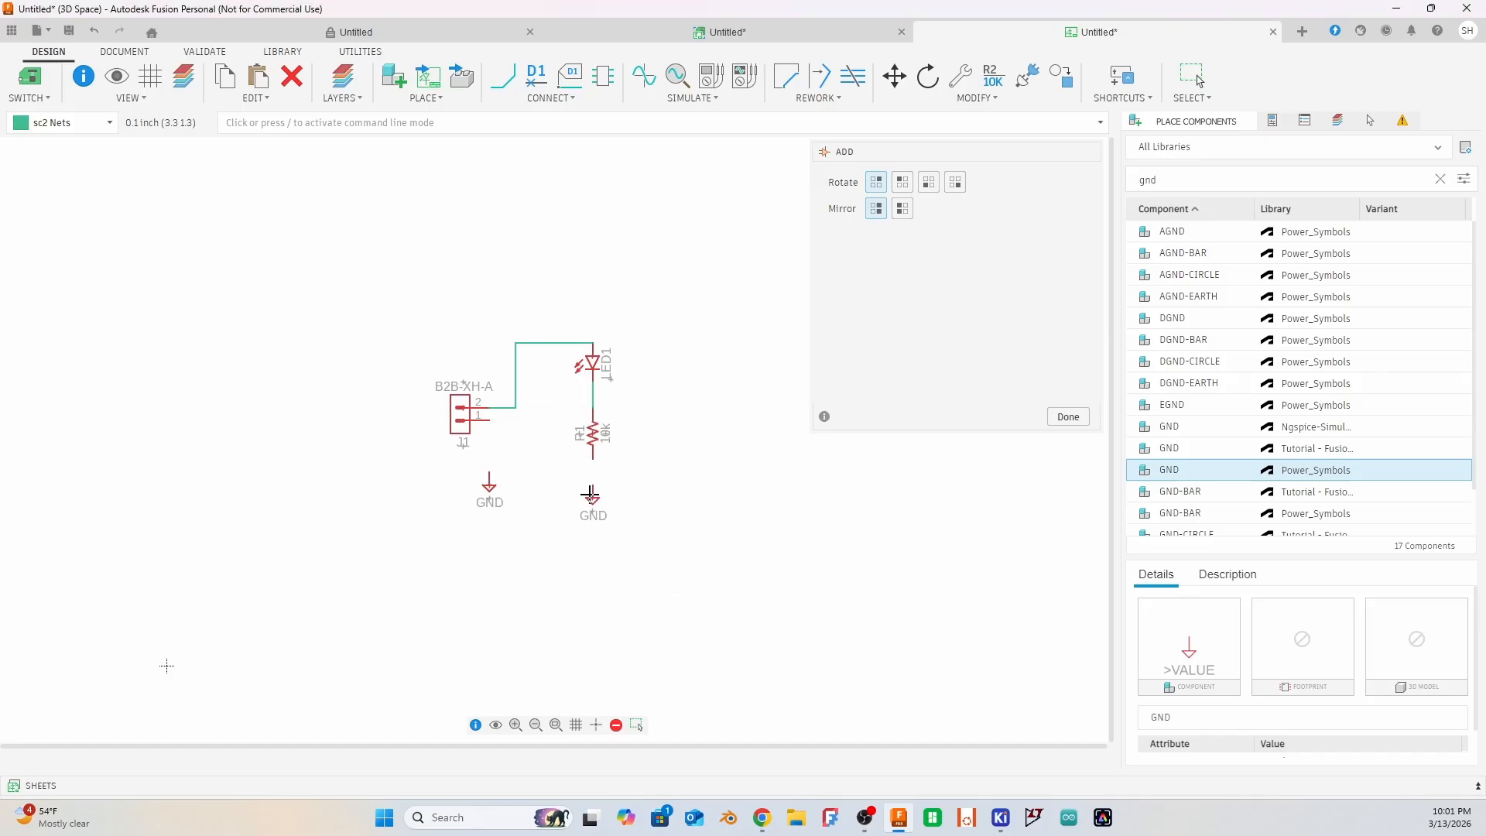
{"action": "left_click", "coordinate": [590, 495]}
{"action": "left_click", "coordinate": [1067, 417]}
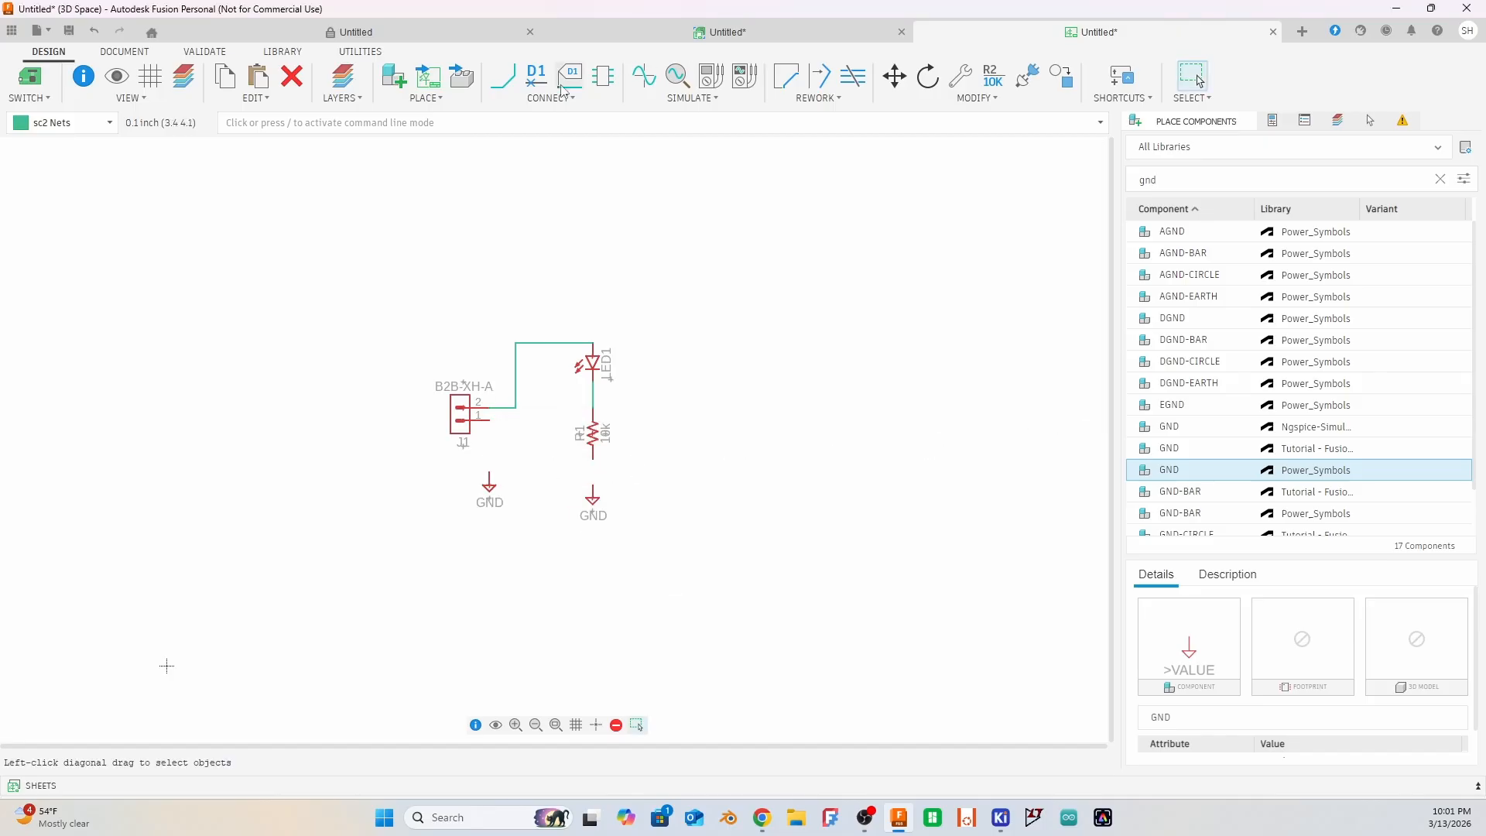
Step: Draw nets from connector pin 1 and the resistor's lower pin to the GND symbol below each
{"action": "left_click", "coordinate": [502, 76]}
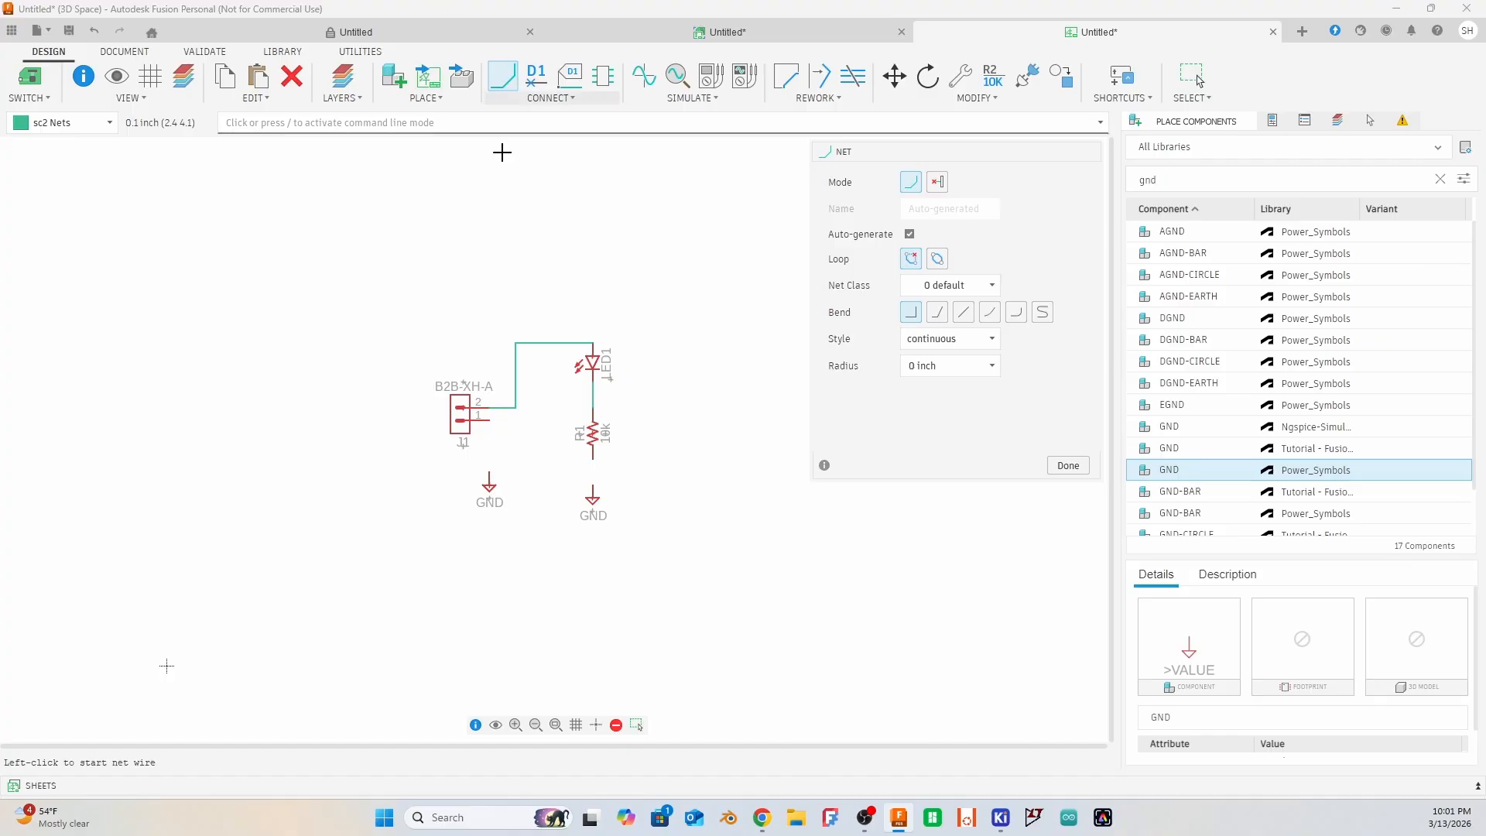
{"action": "left_click", "coordinate": [489, 419]}
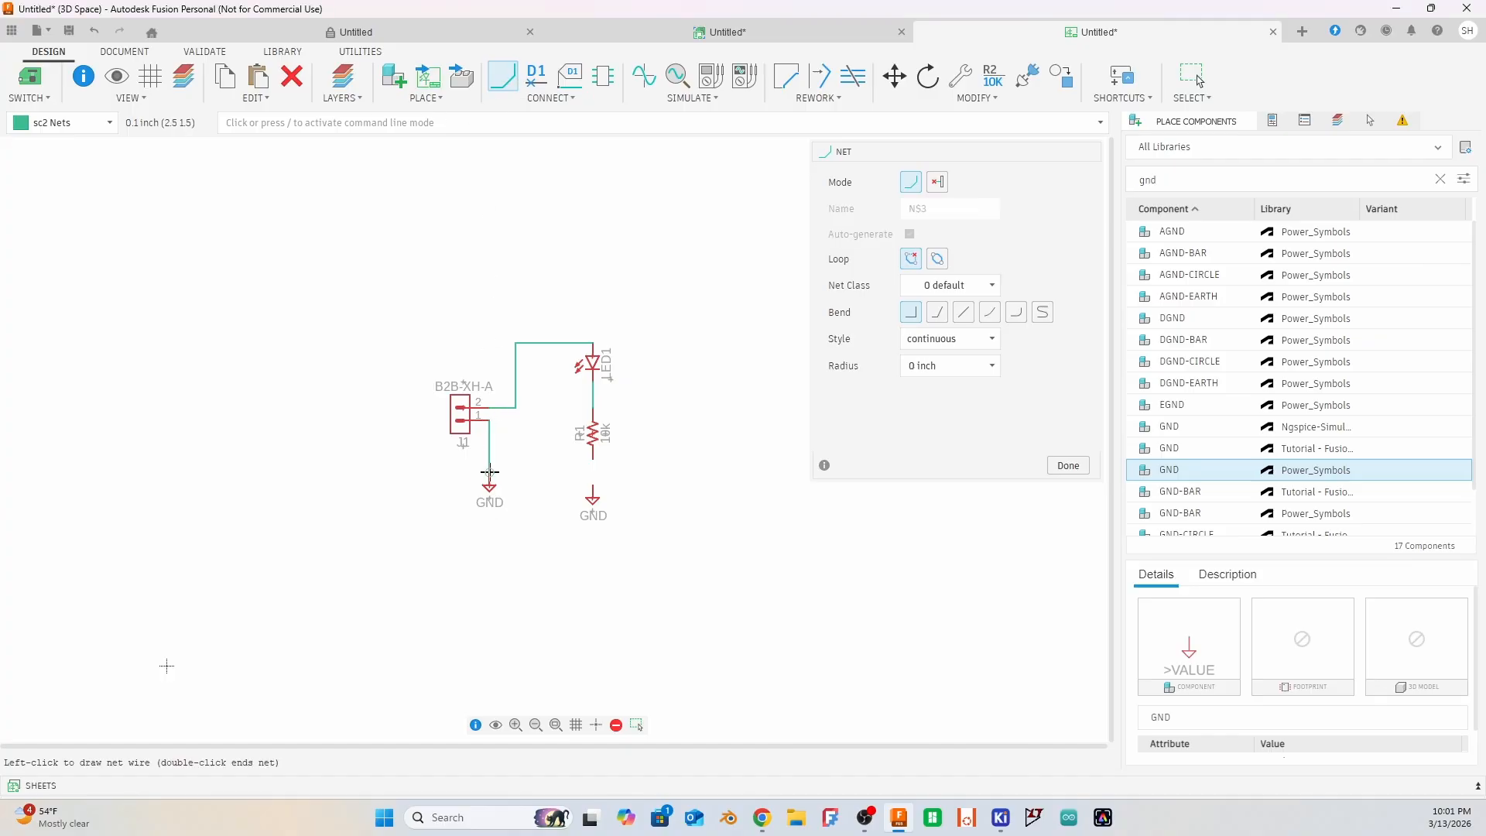
{"action": "left_click", "coordinate": [489, 471]}
{"action": "left_click", "coordinate": [593, 460]}
{"action": "left_click", "coordinate": [593, 489]}
{"action": "left_click", "coordinate": [1068, 465]}
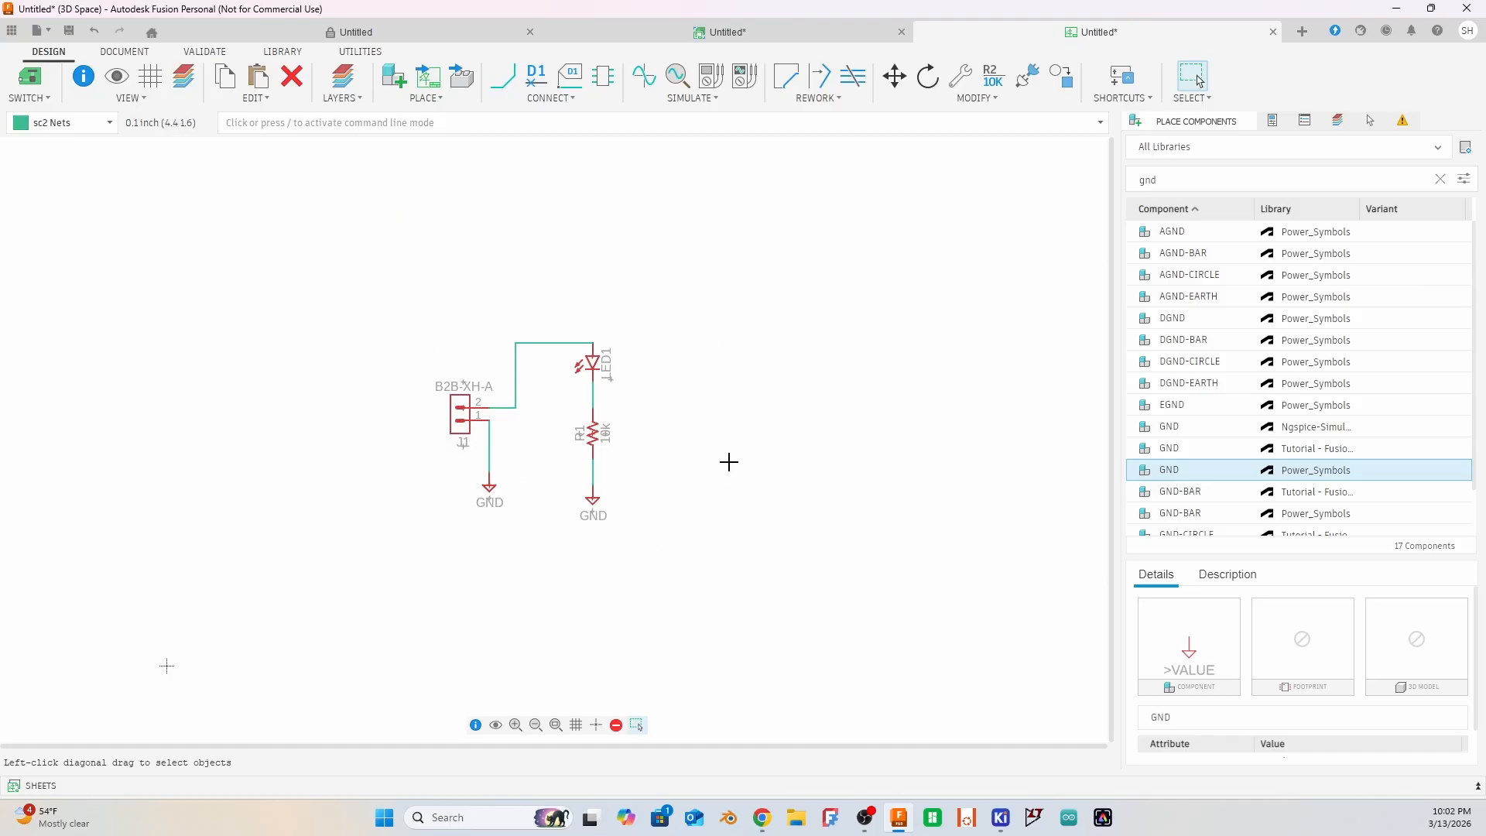
Step: Switch to the PCB layout and shrink the board outline to a small rectangle by moving its upper, right and lower edges inward
{"action": "left_click", "coordinate": [33, 83]}
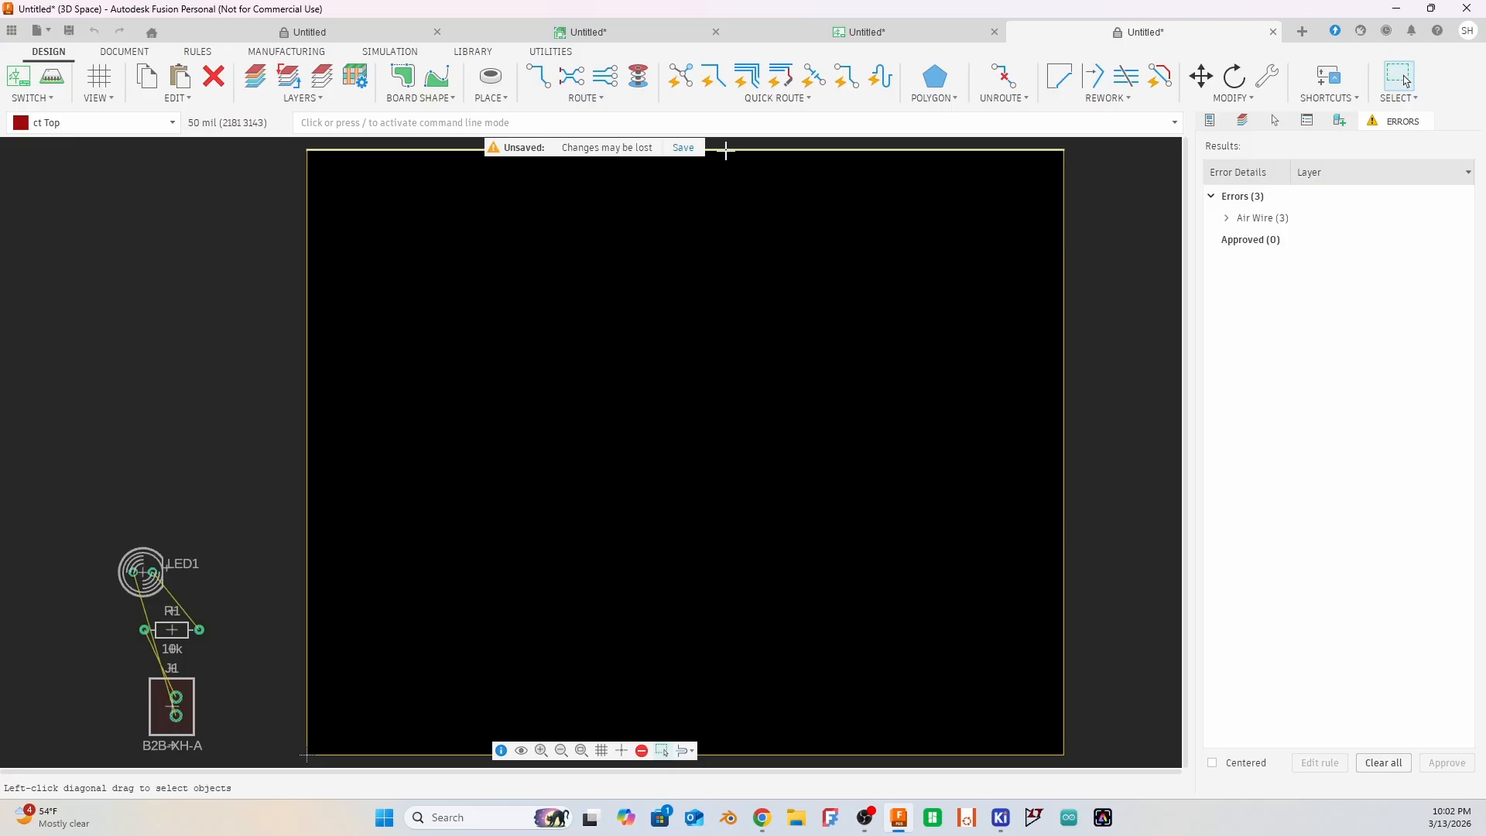
{"action": "left_click_drag", "start_coordinate": [726, 151], "coordinate": [732, 514]}
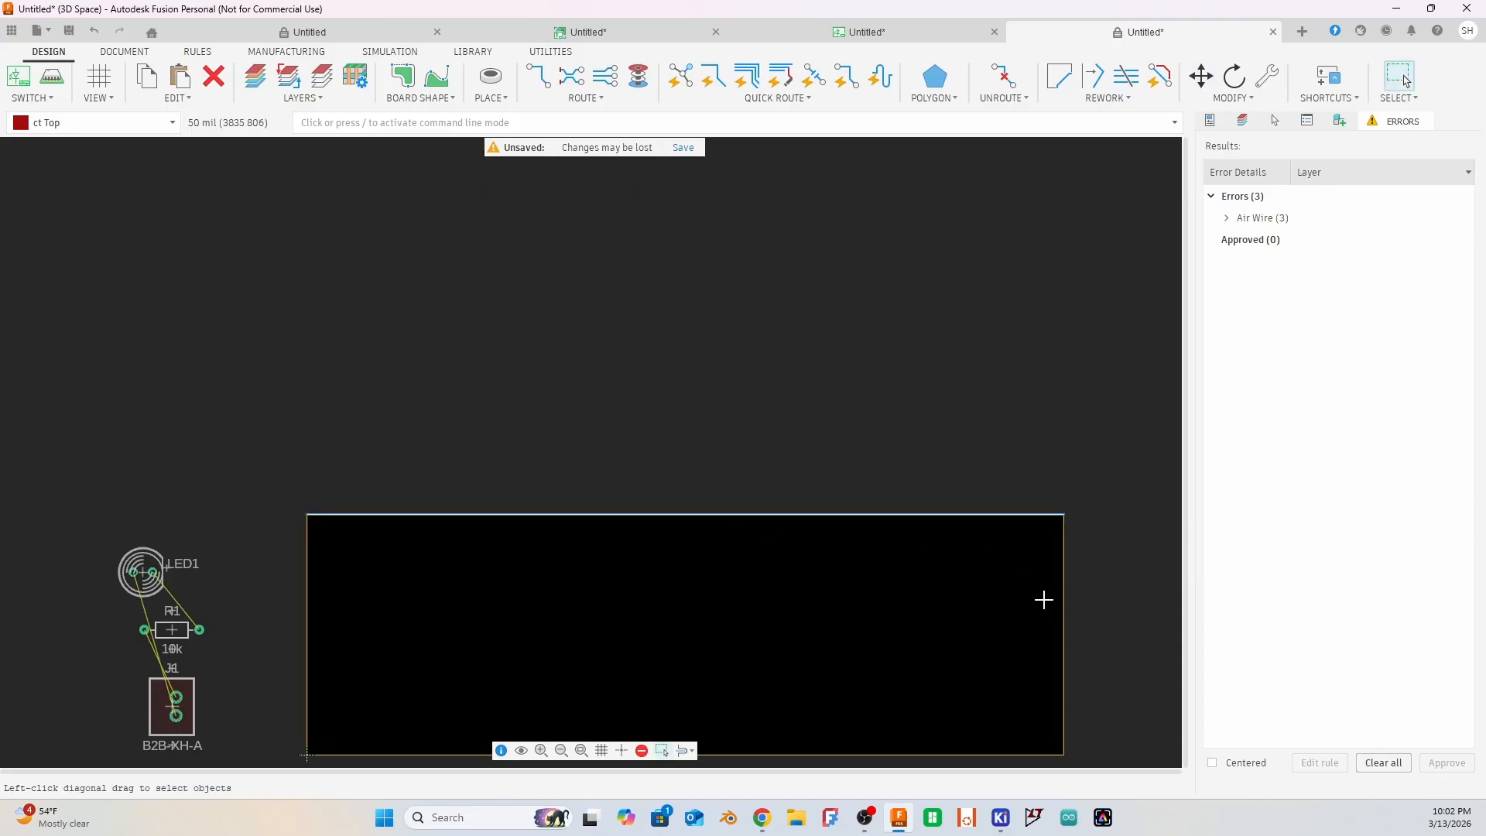
{"action": "left_click_drag", "start_coordinate": [1060, 608], "coordinate": [525, 606]}
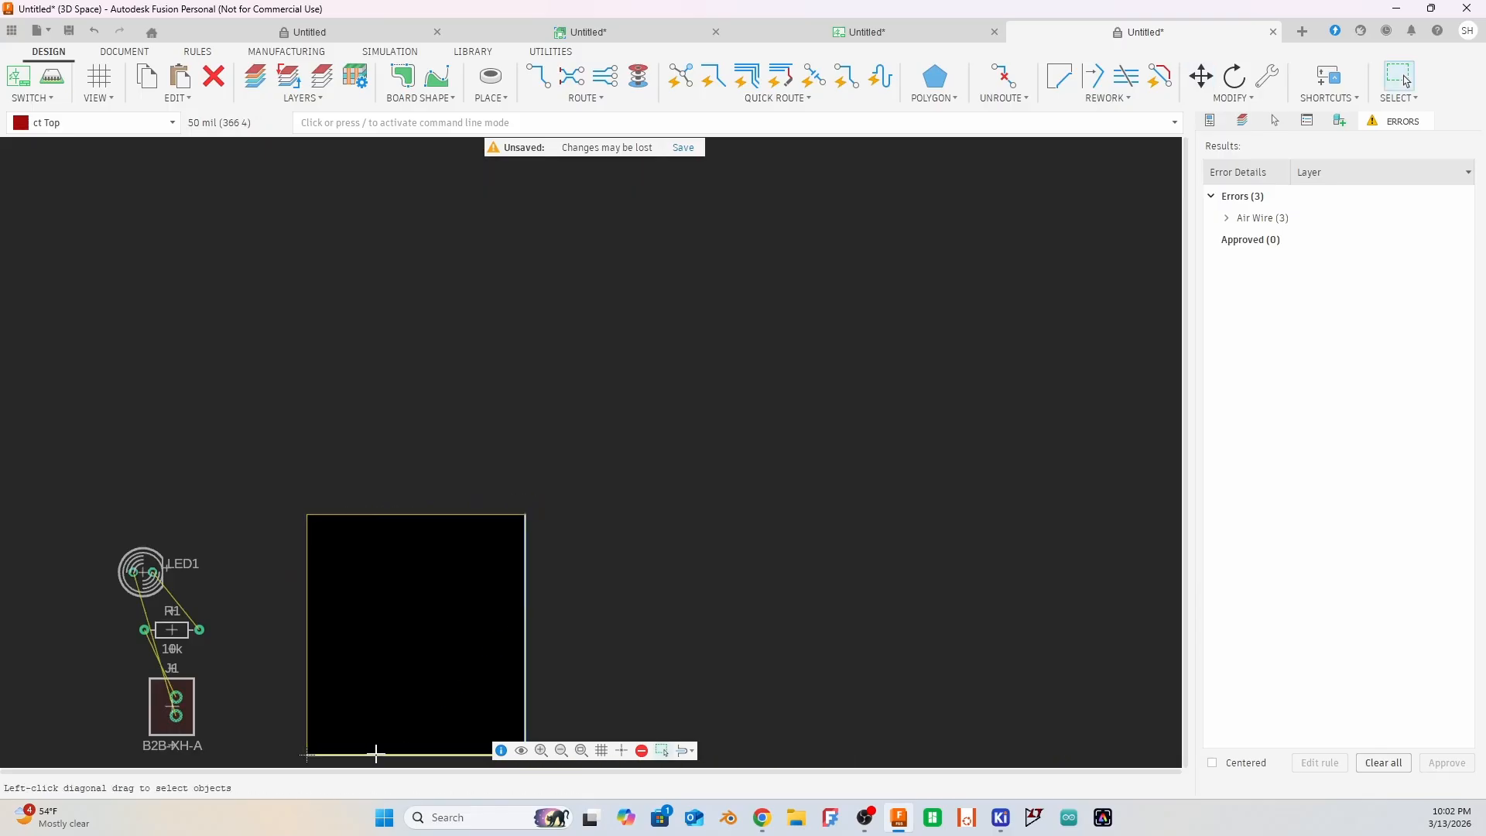
{"action": "left_click_drag", "start_coordinate": [375, 755], "coordinate": [373, 678]}
{"action": "left_click_drag", "start_coordinate": [400, 590], "coordinate": [472, 503]}
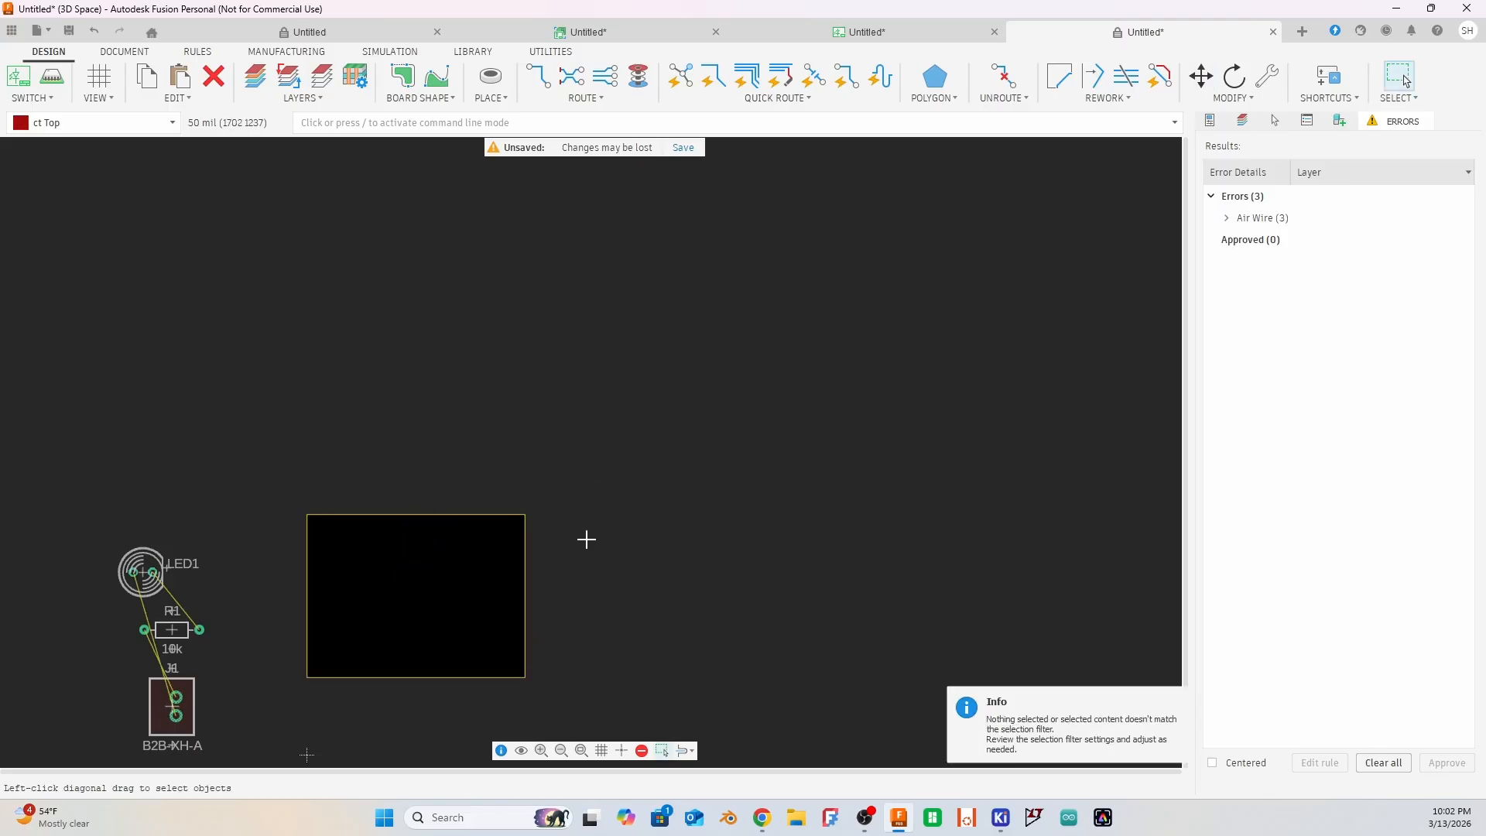
Step: Move connector J1 onto the board, near the board's left edge
{"action": "middle_click_drag", "start_coordinate": [390, 589], "coordinate": [579, 377]}
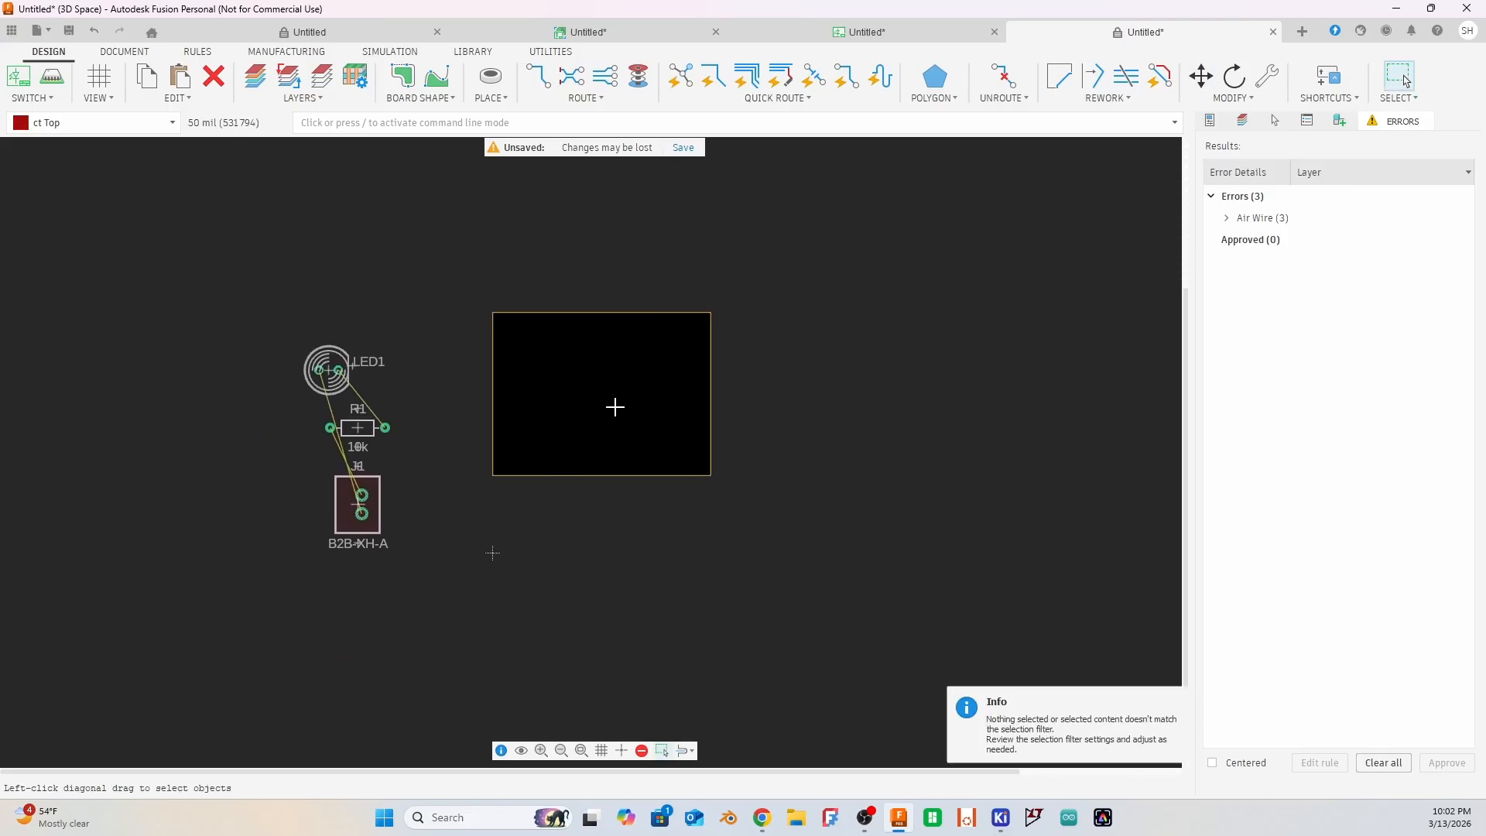
{"action": "left_click_drag", "start_coordinate": [375, 471], "coordinate": [529, 391]}
{"action": "left_click", "coordinate": [529, 391]}
Step: Rotate connector J1 by 180 degrees on the board, in two 90-degree turns
{"action": "right_click", "coordinate": [531, 395]}
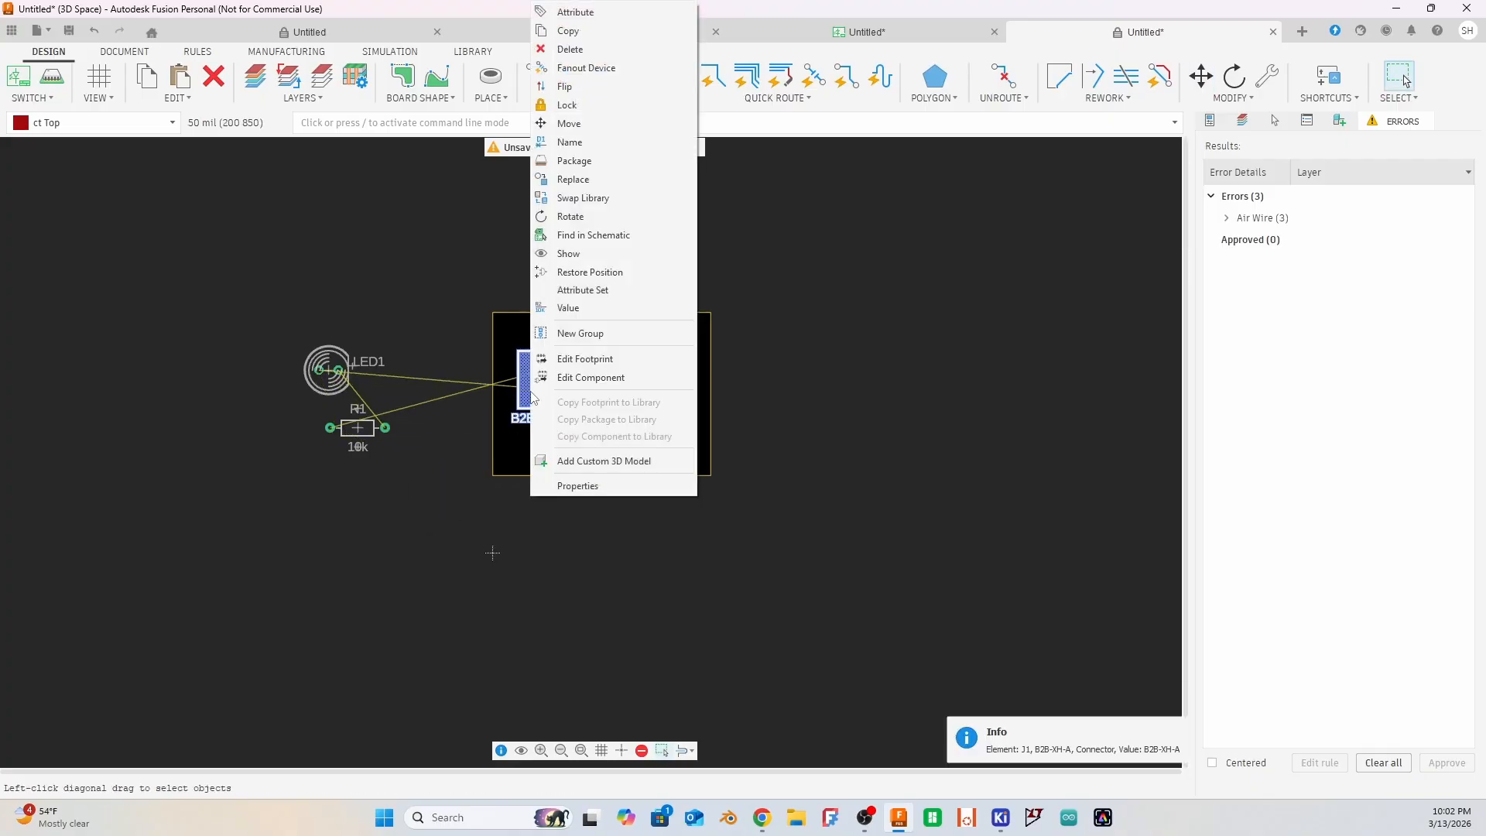
{"action": "left_click", "coordinate": [813, 345]}
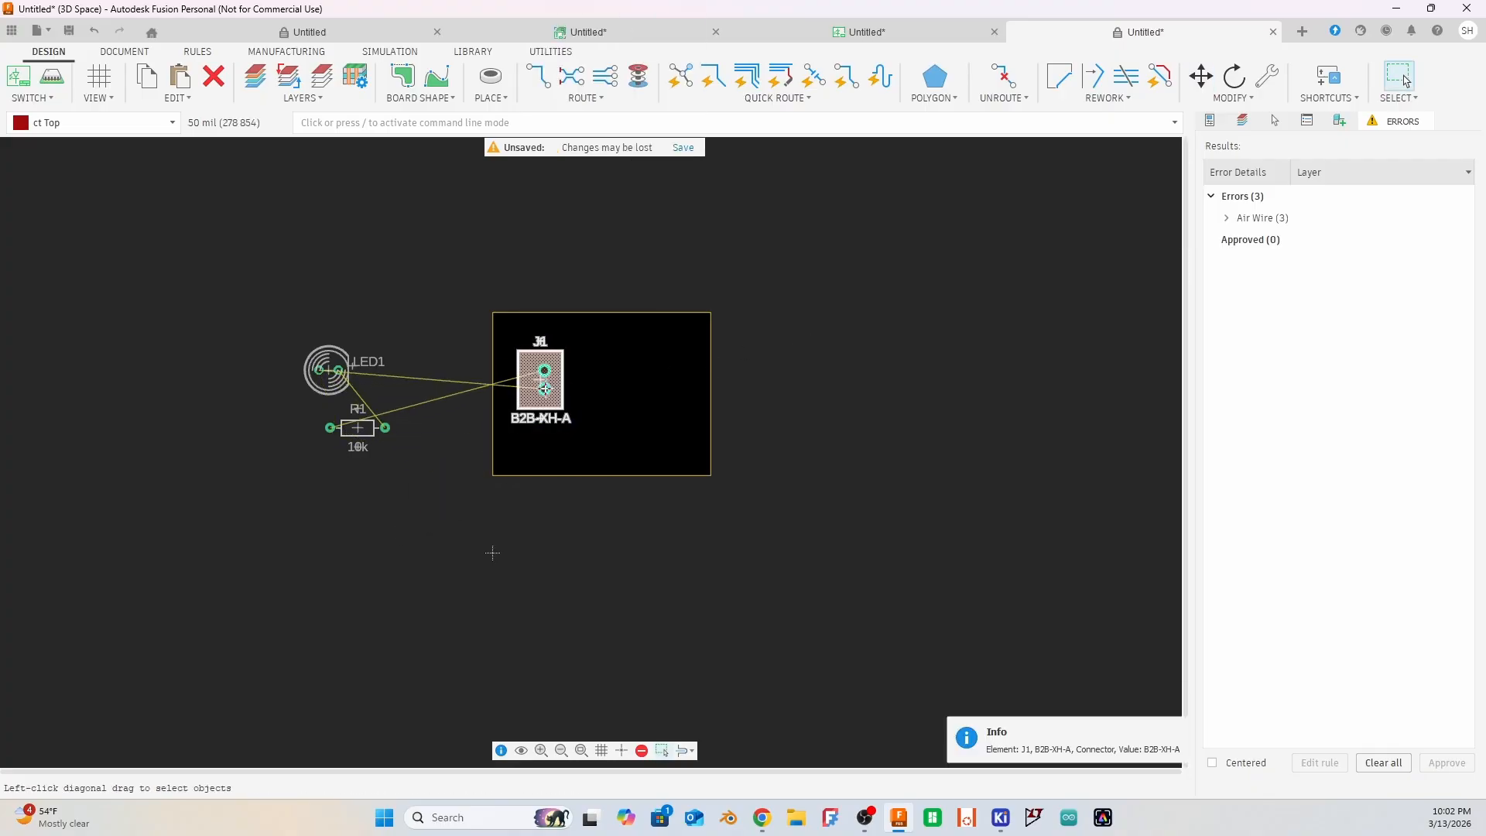
{"action": "left_click", "coordinate": [1235, 76]}
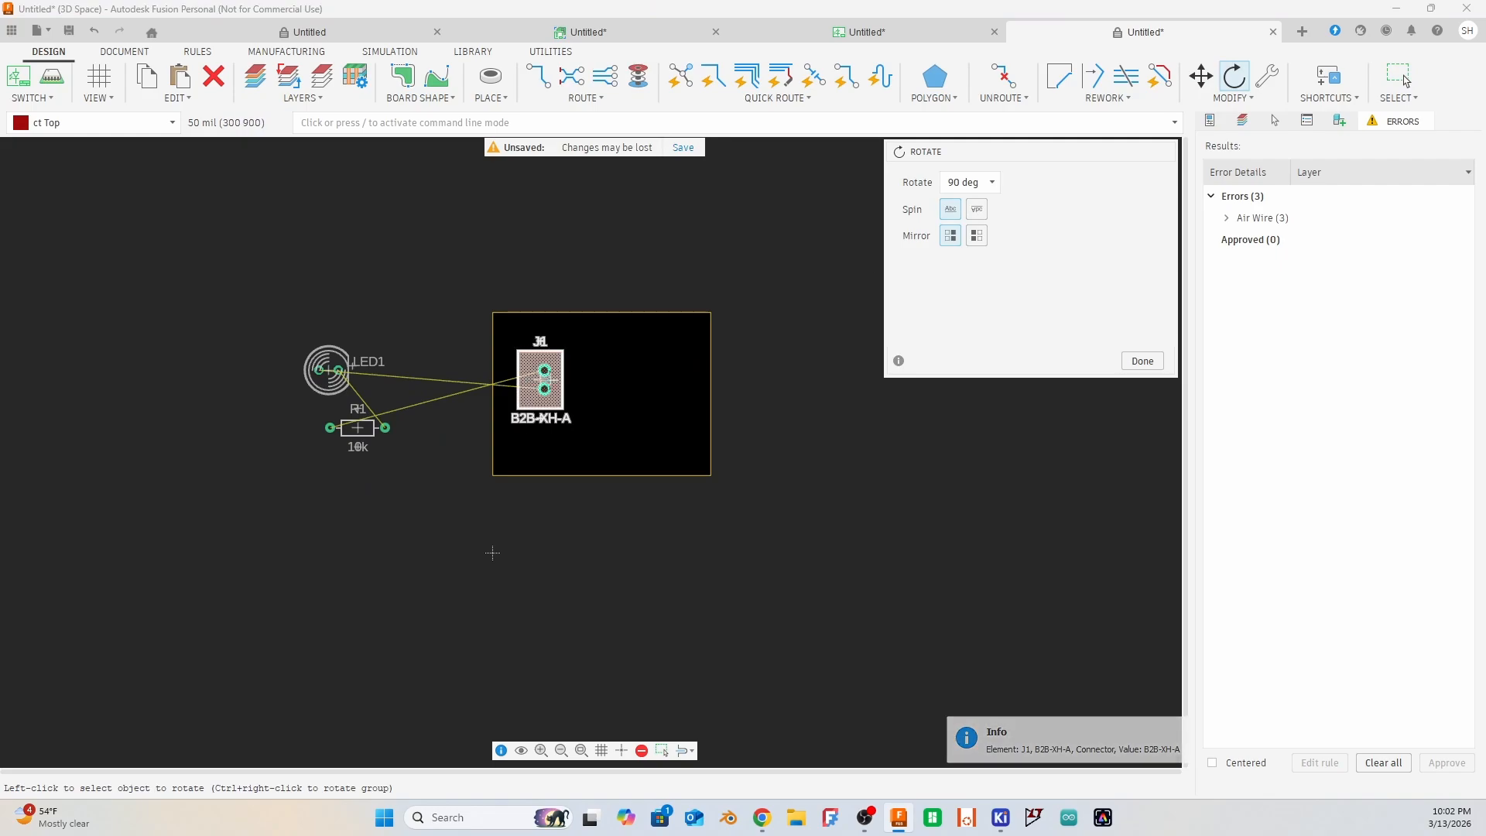
{"action": "left_click", "coordinate": [547, 378]}
{"action": "left_click", "coordinate": [548, 379]}
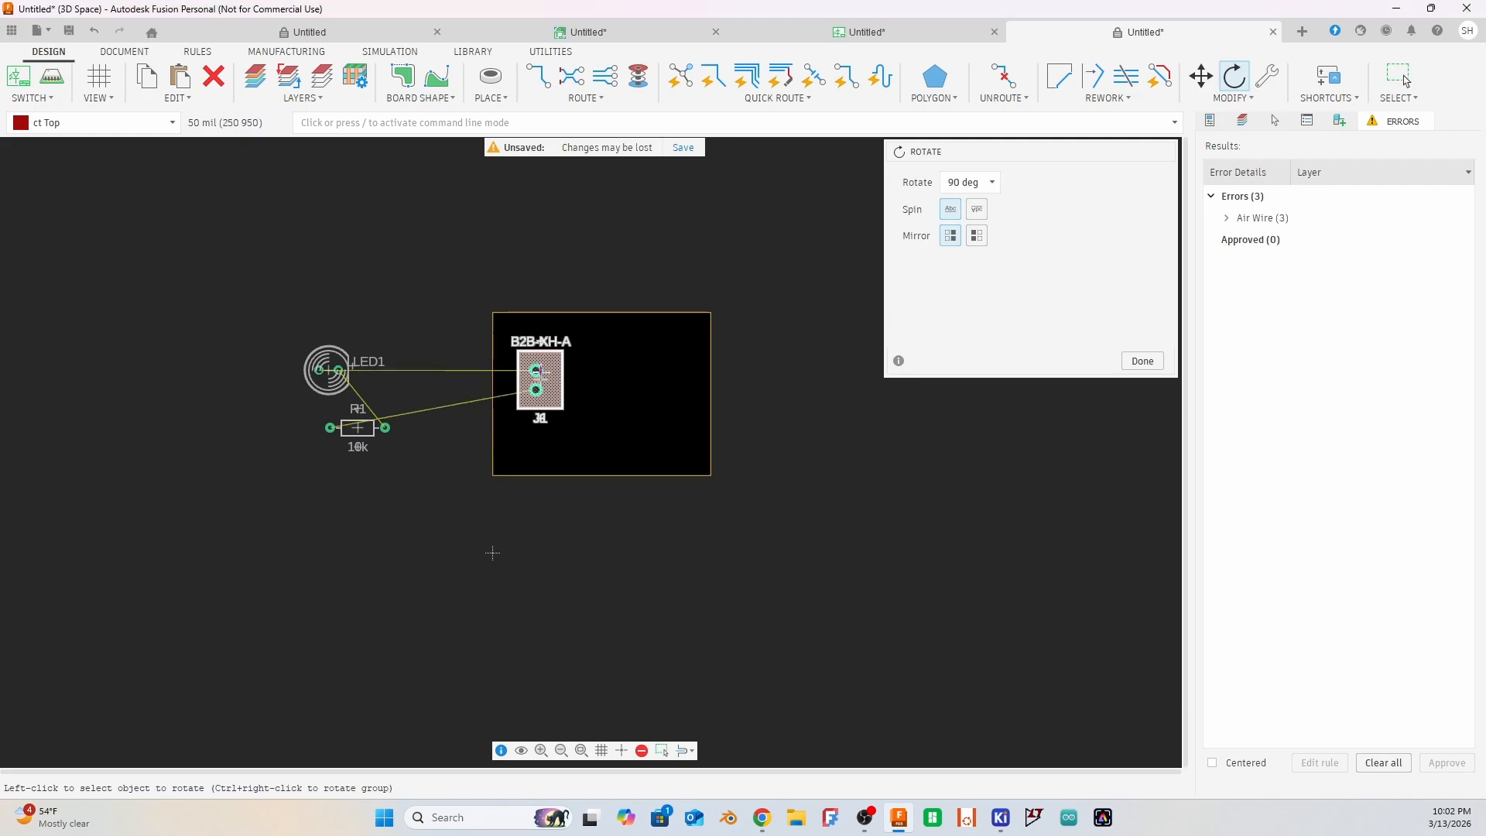
Step: Rotate connector J1 by further 90-degree turns until its pads are toward the board's left edge, and finish the rotation
{"action": "mouse_move", "coordinate": [545, 373]}
{"action": "left_mouse_down"}
{"action": "mouse_move", "coordinate": [563, 365]}
{"action": "mouse_move", "coordinate": [542, 379]}
{"action": "left_mouse_up"}
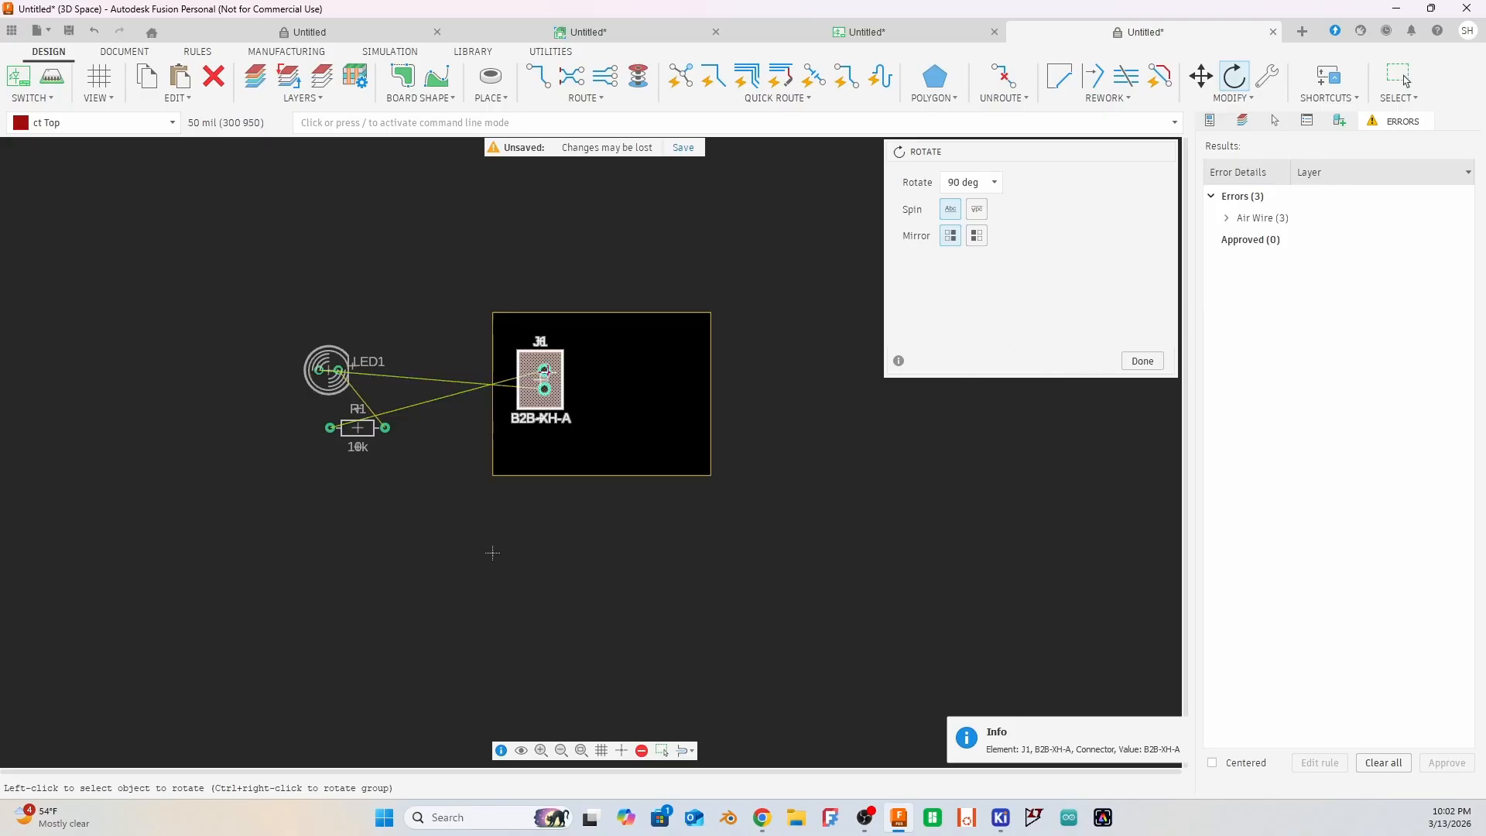
{"action": "left_click", "coordinate": [545, 371]}
{"action": "left_click", "coordinate": [547, 371]}
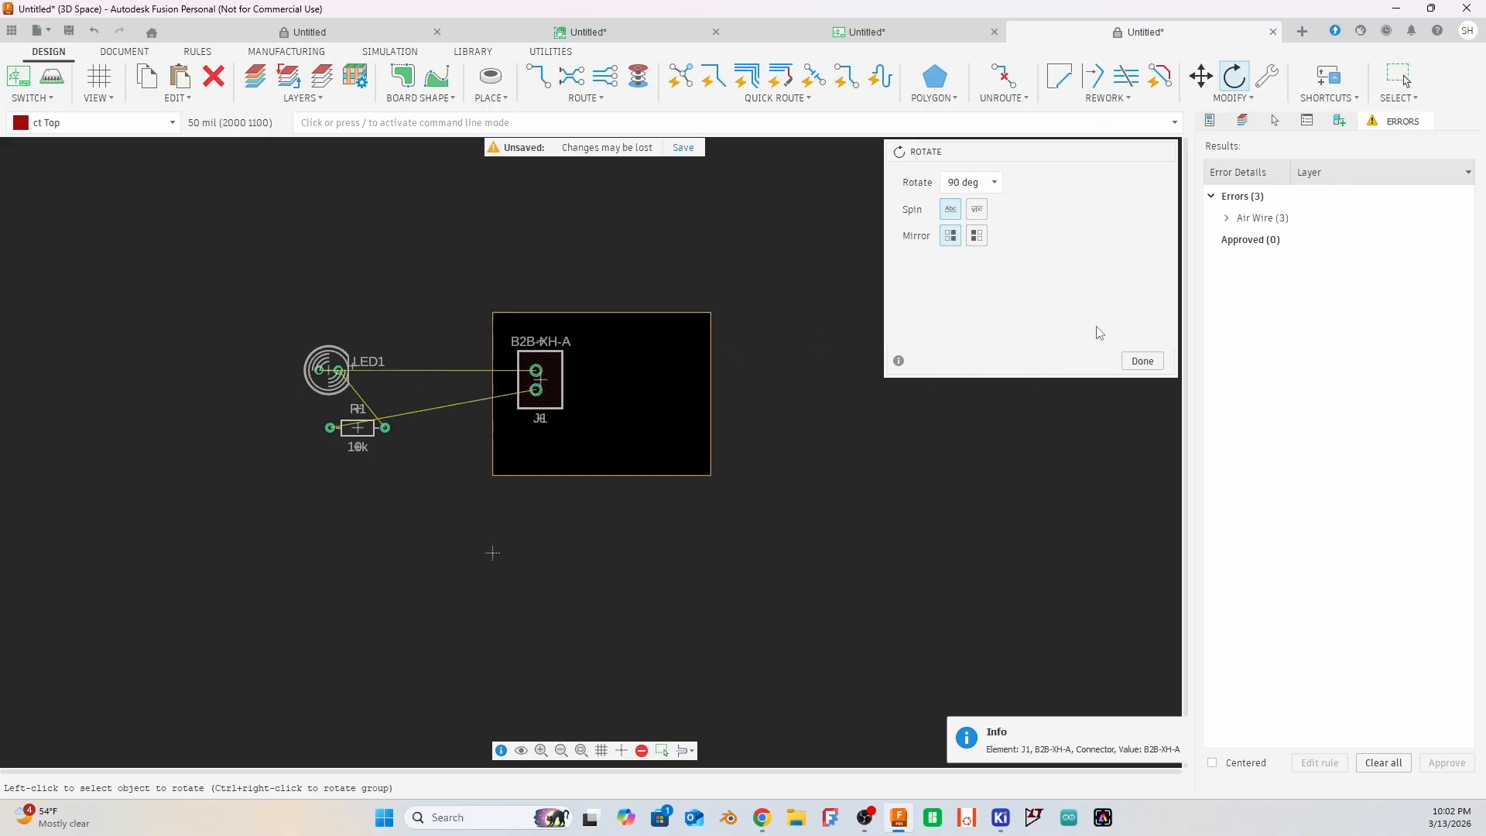
{"action": "left_click", "coordinate": [1142, 361]}
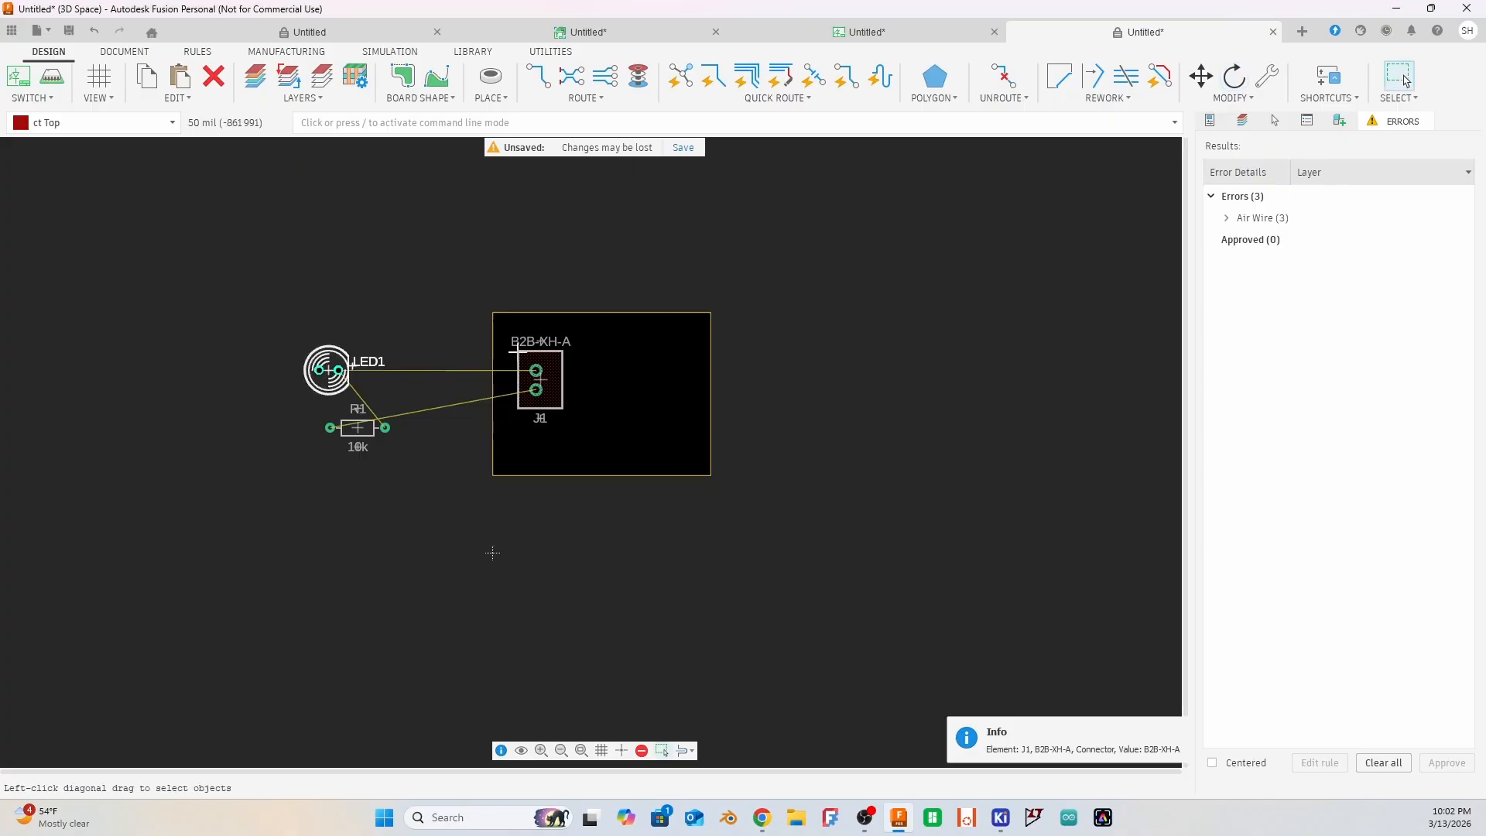
Step: Move LED1 onto the board beside connector J1, and place resistor R1 just below the LED
{"action": "left_click_drag", "start_coordinate": [328, 369], "coordinate": [626, 360]}
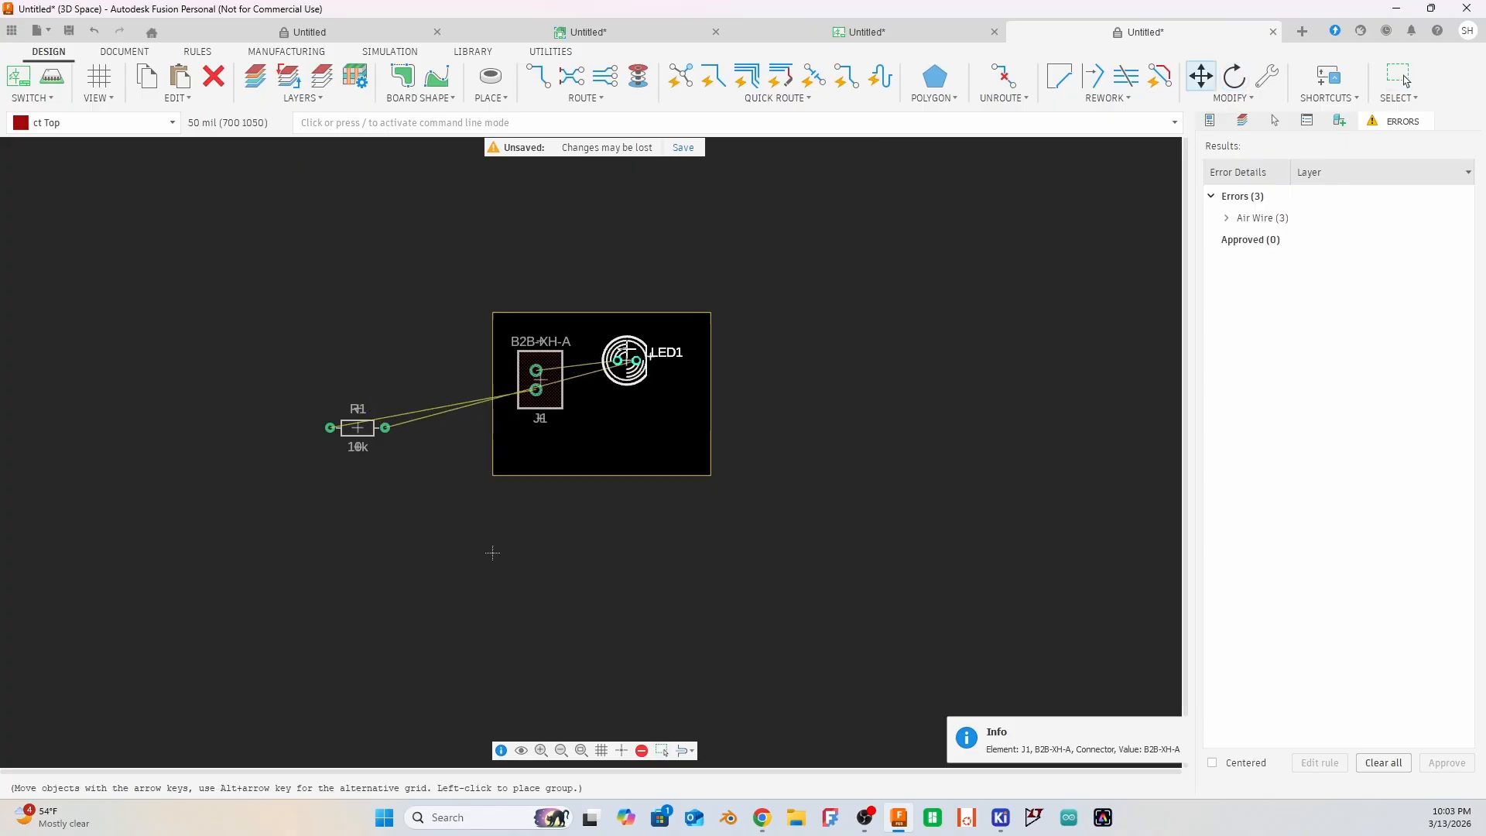
{"action": "left_click", "coordinate": [625, 358]}
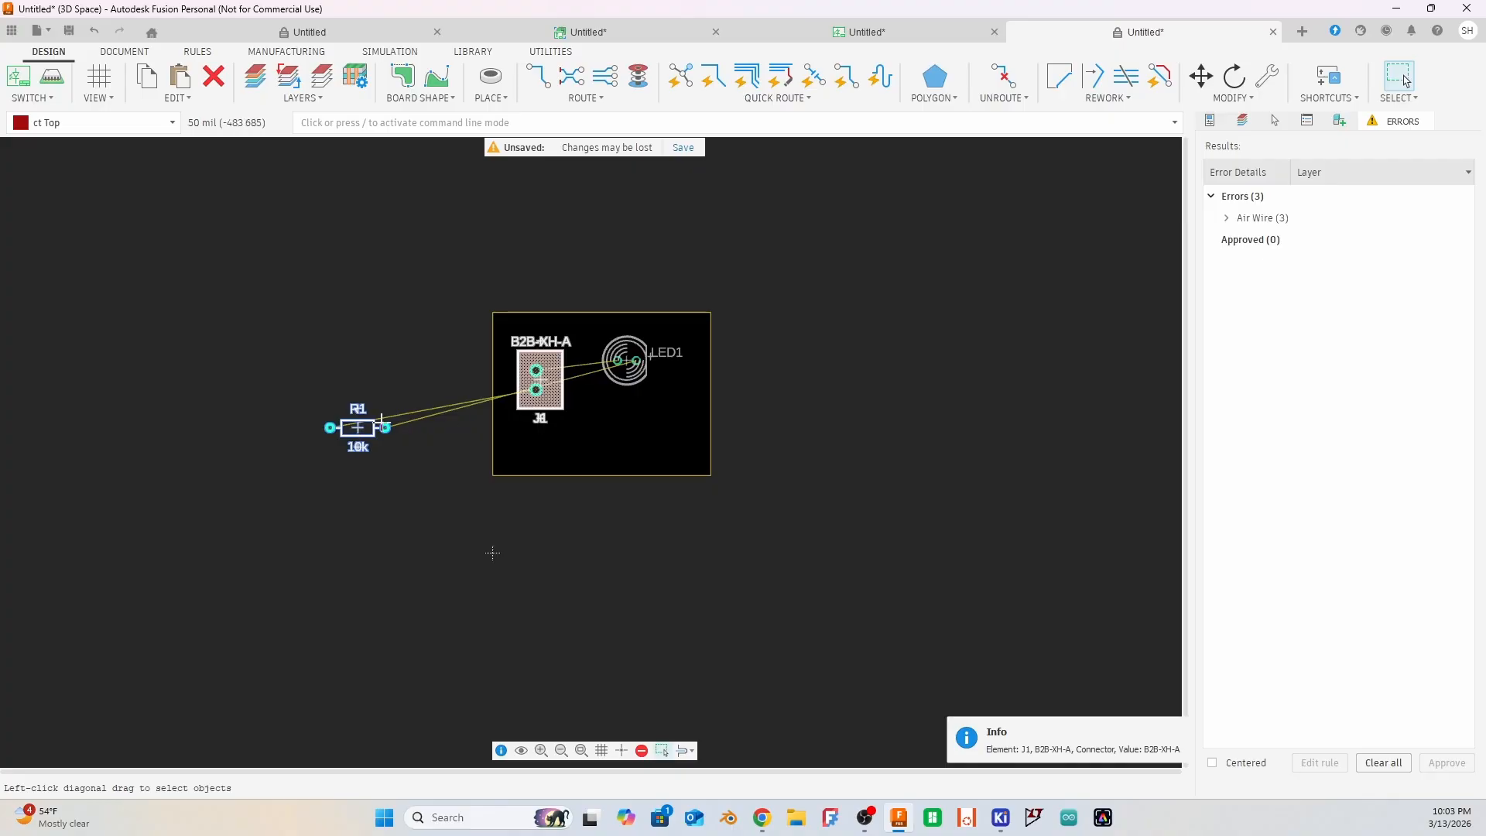
{"action": "left_click_drag", "start_coordinate": [381, 421], "coordinate": [627, 413]}
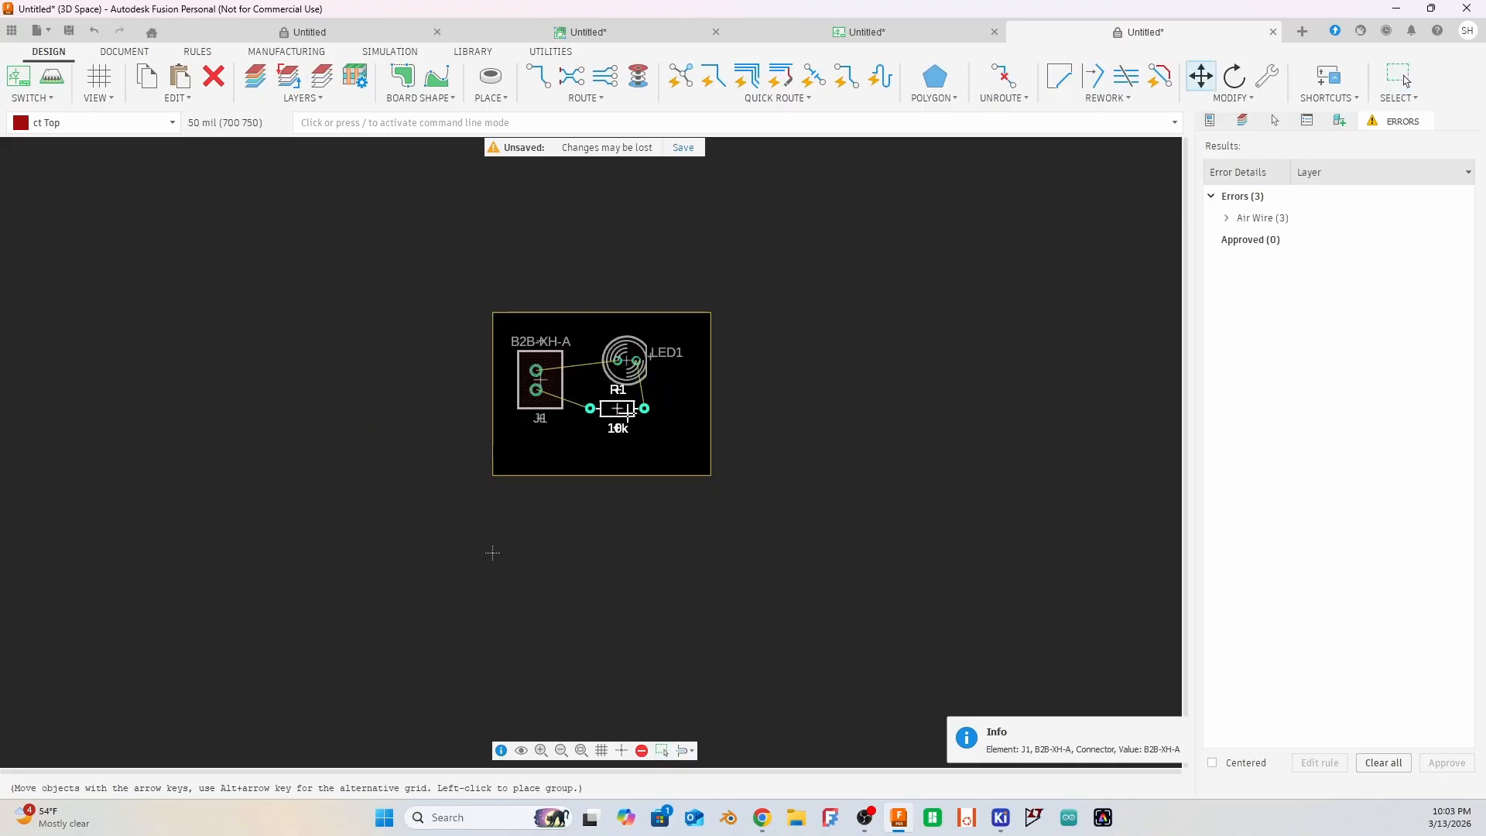
{"action": "left_click", "coordinate": [627, 413]}
{"action": "left_click", "coordinate": [782, 345]}
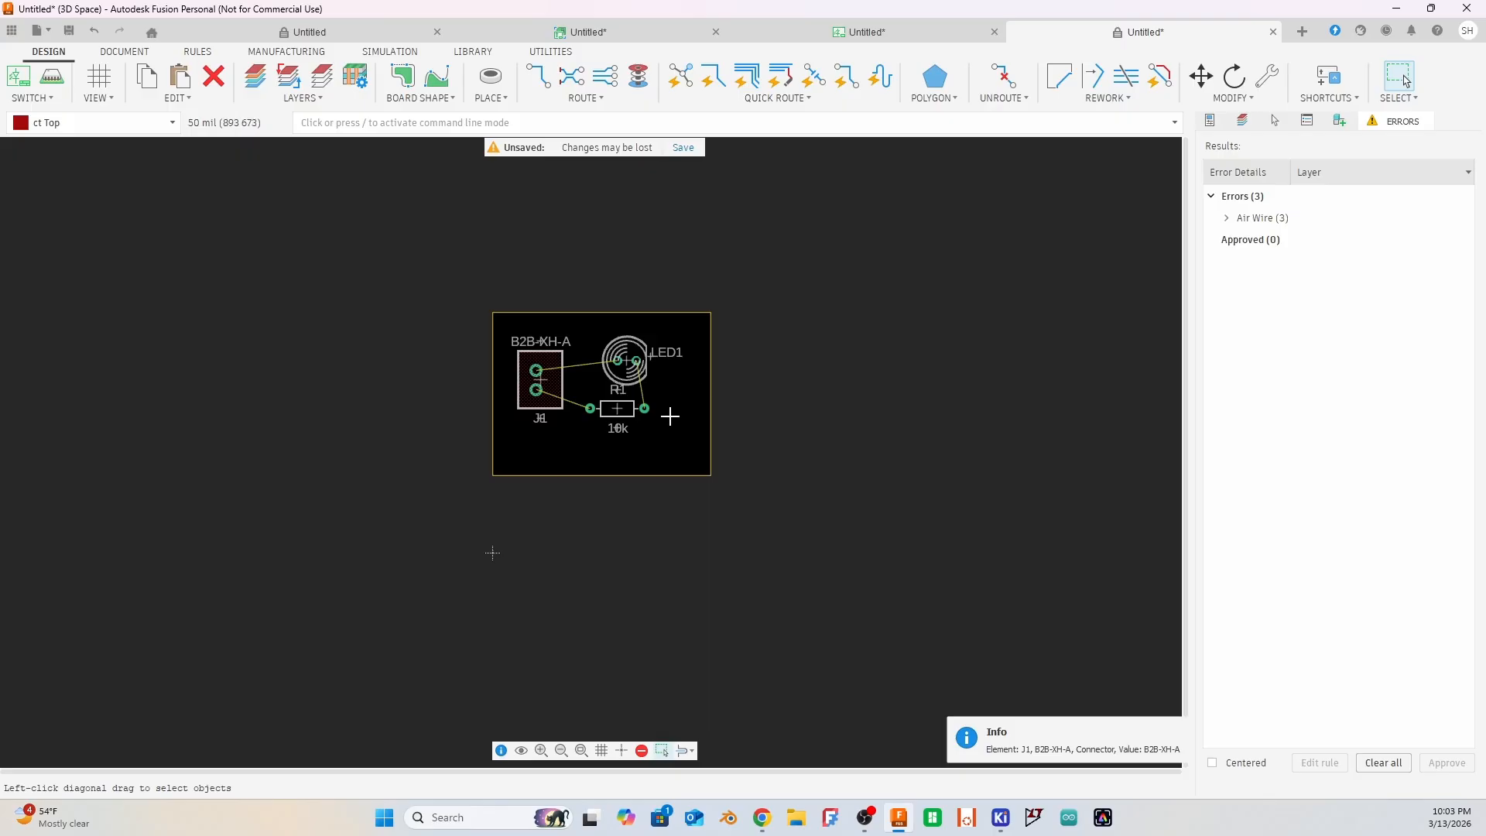
Step: Create a polygon pour from the board outline on the Top layer, assigned to the GND signal
{"action": "left_click", "coordinate": [935, 99]}
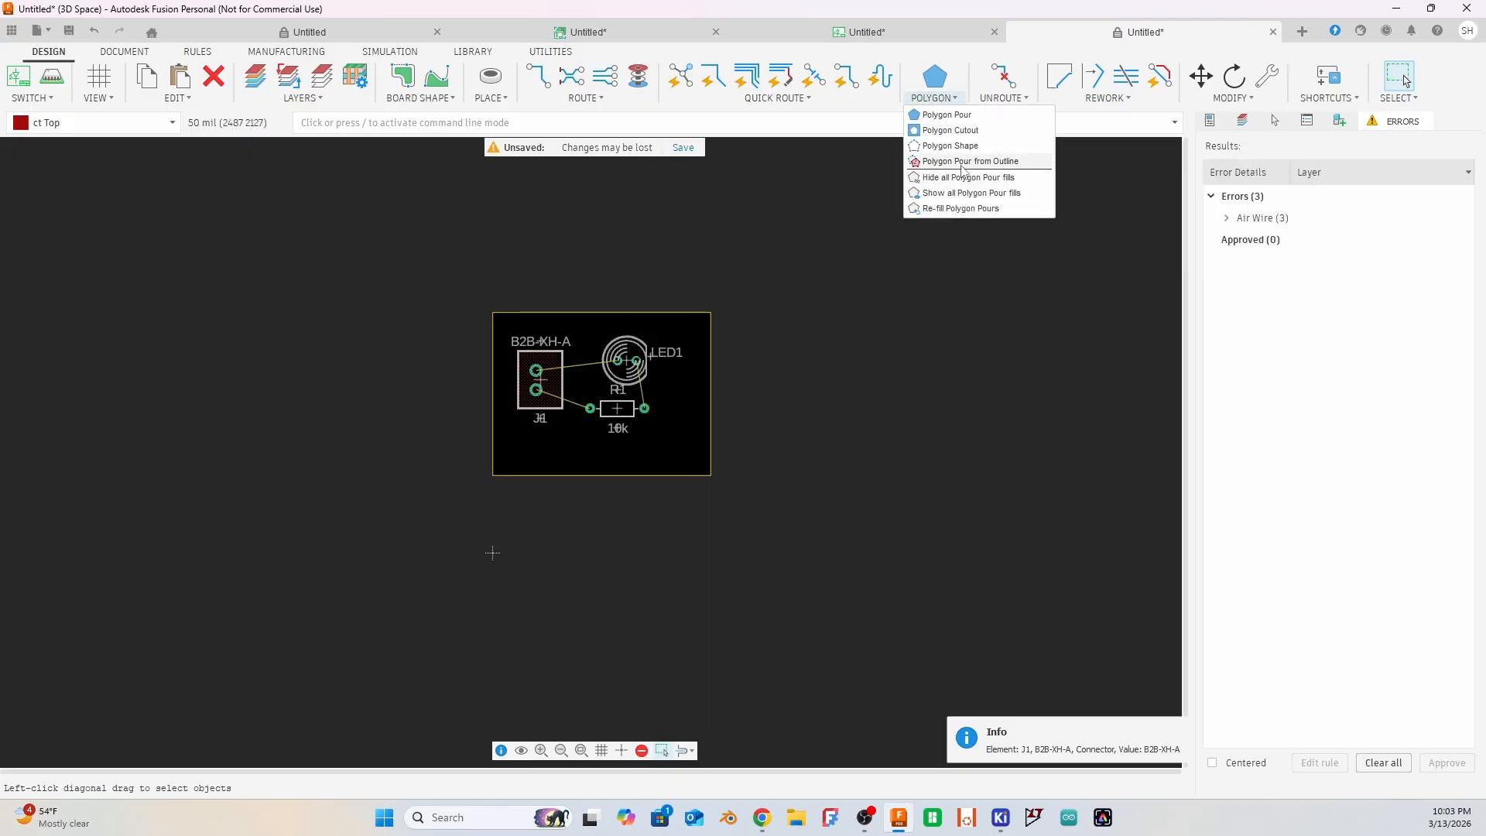
{"action": "left_click", "coordinate": [968, 164]}
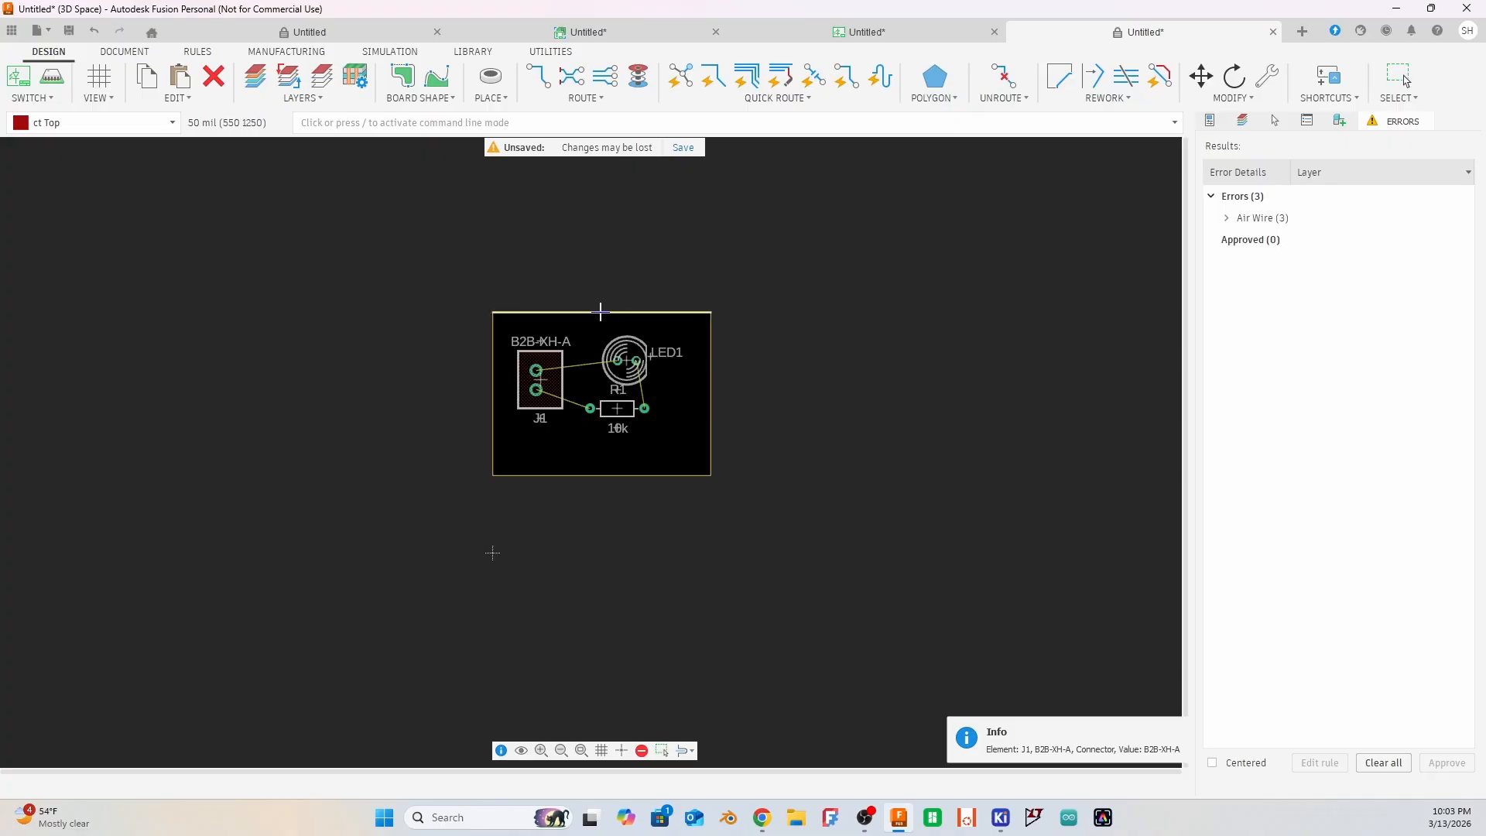
{"action": "left_click", "coordinate": [601, 311]}
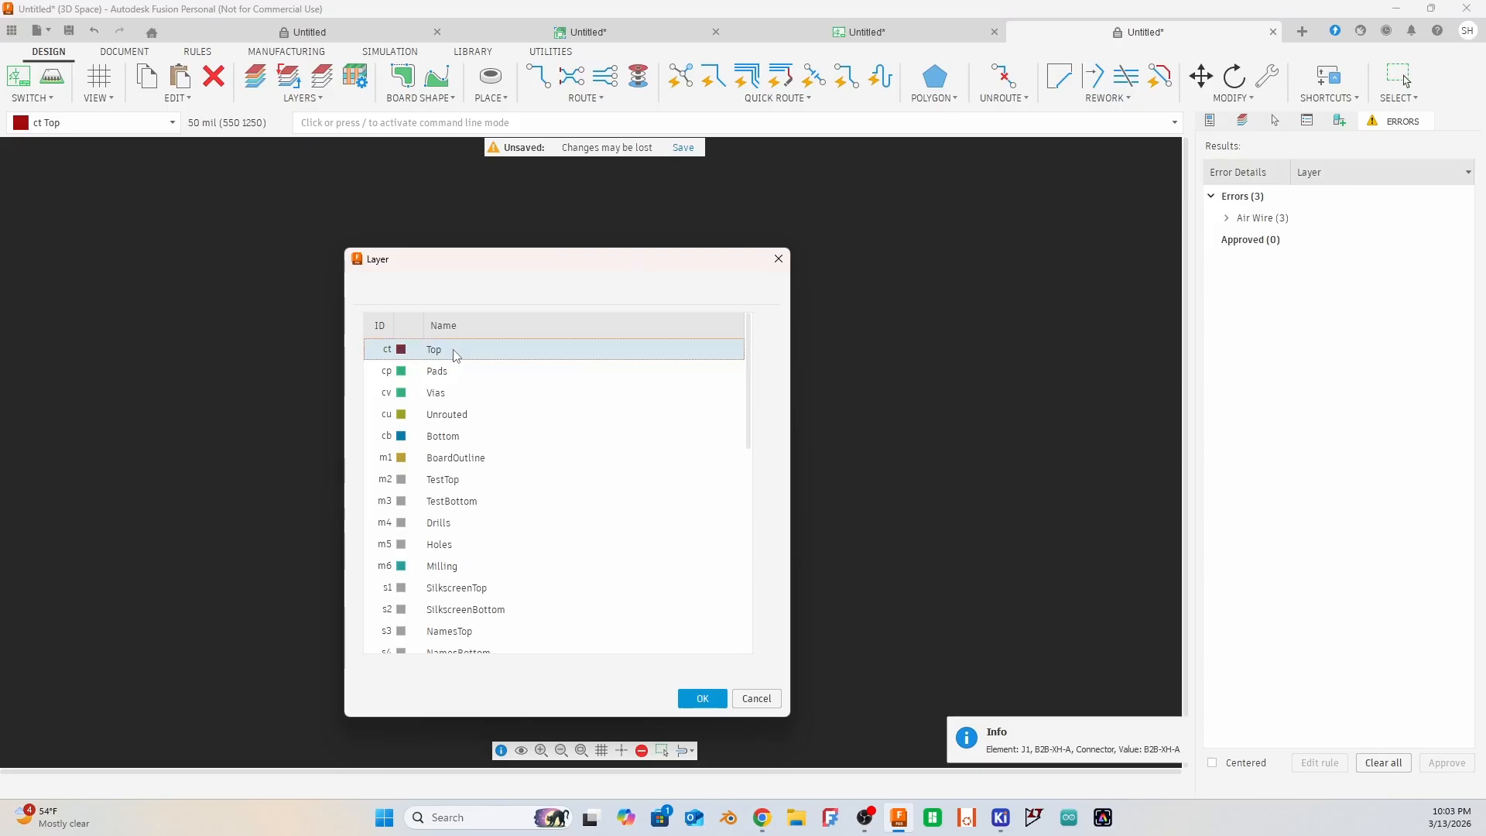
{"action": "left_click", "coordinate": [702, 698]}
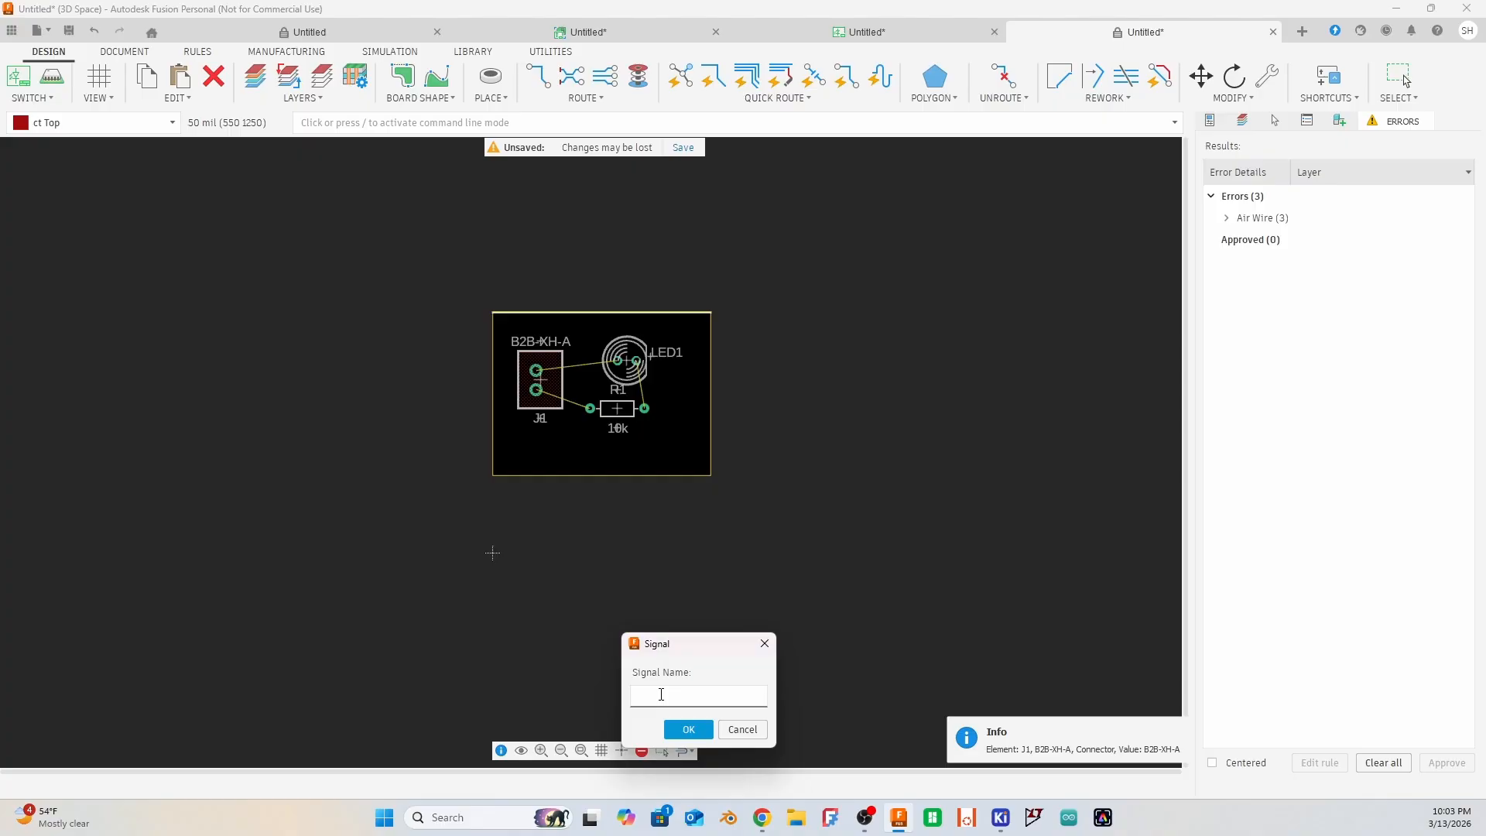
{"action": "type", "text": "GND"}
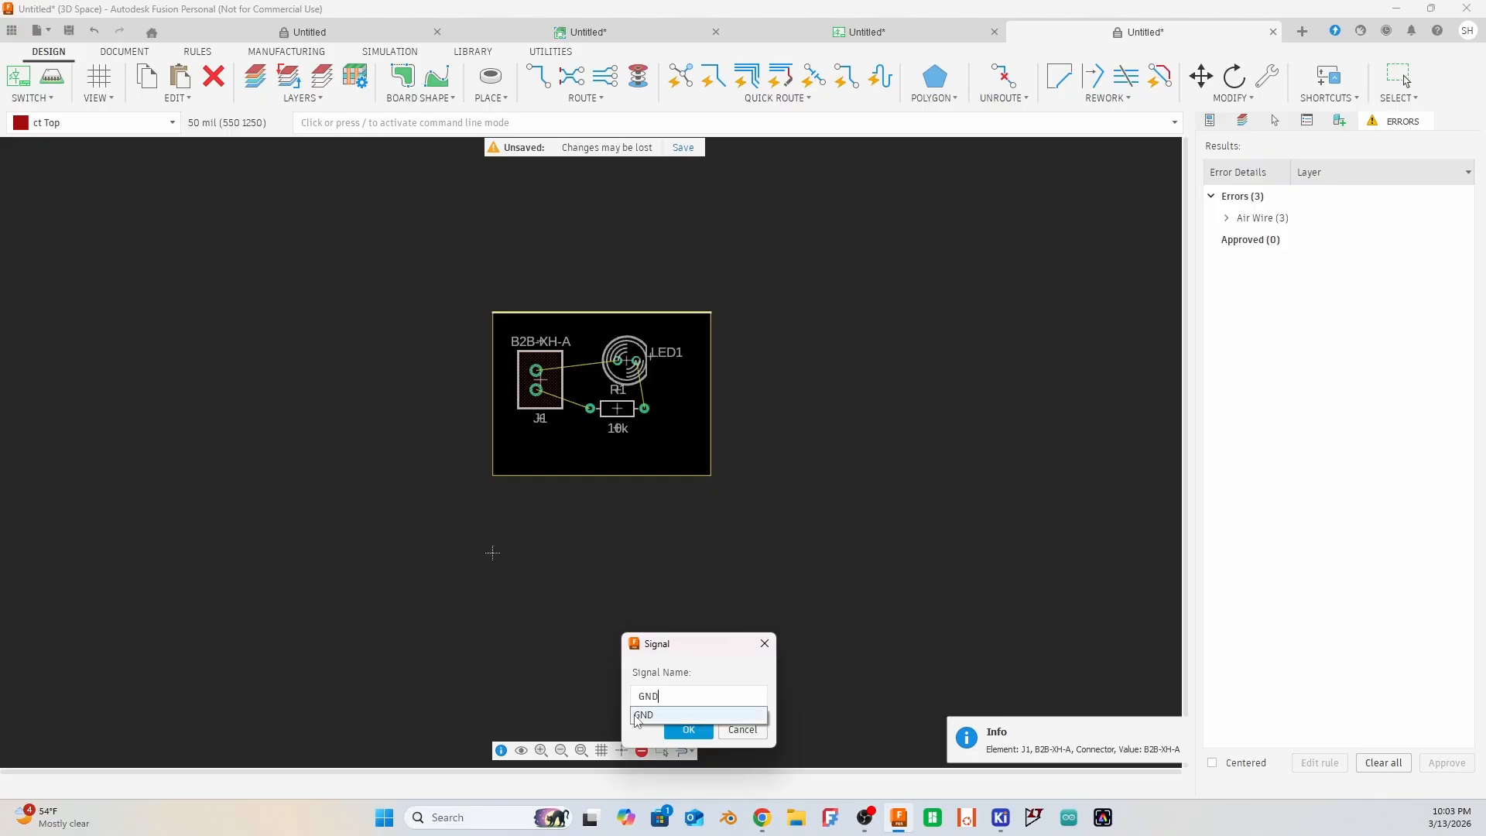
{"action": "left_click", "coordinate": [642, 714]}
{"action": "left_click", "coordinate": [688, 730]}
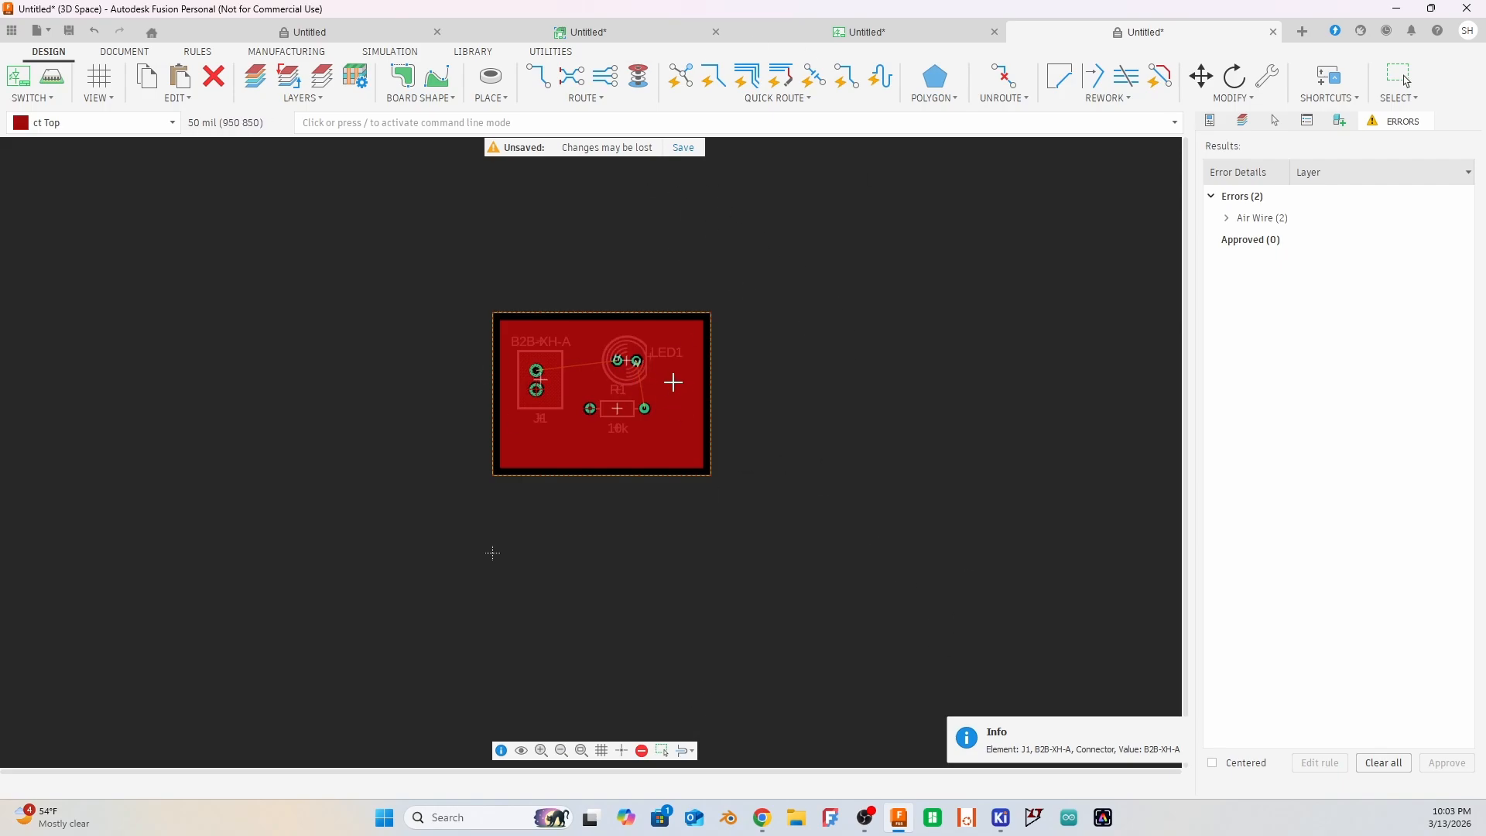
Step: View the board with the Bottom layer active, and return to the Top layer
{"action": "left_click", "coordinate": [174, 124]}
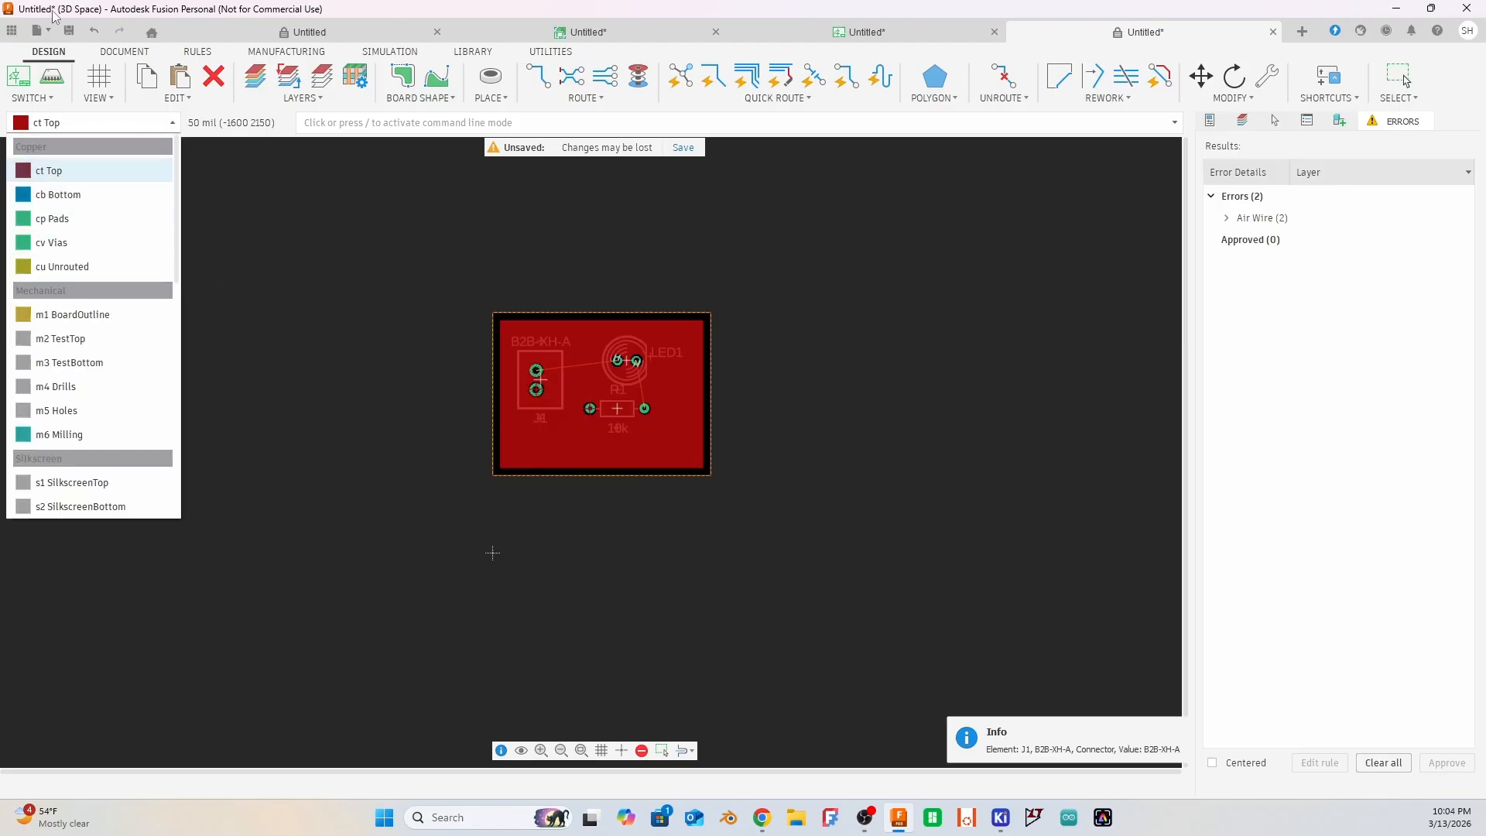
{"action": "left_click", "coordinate": [66, 193]}
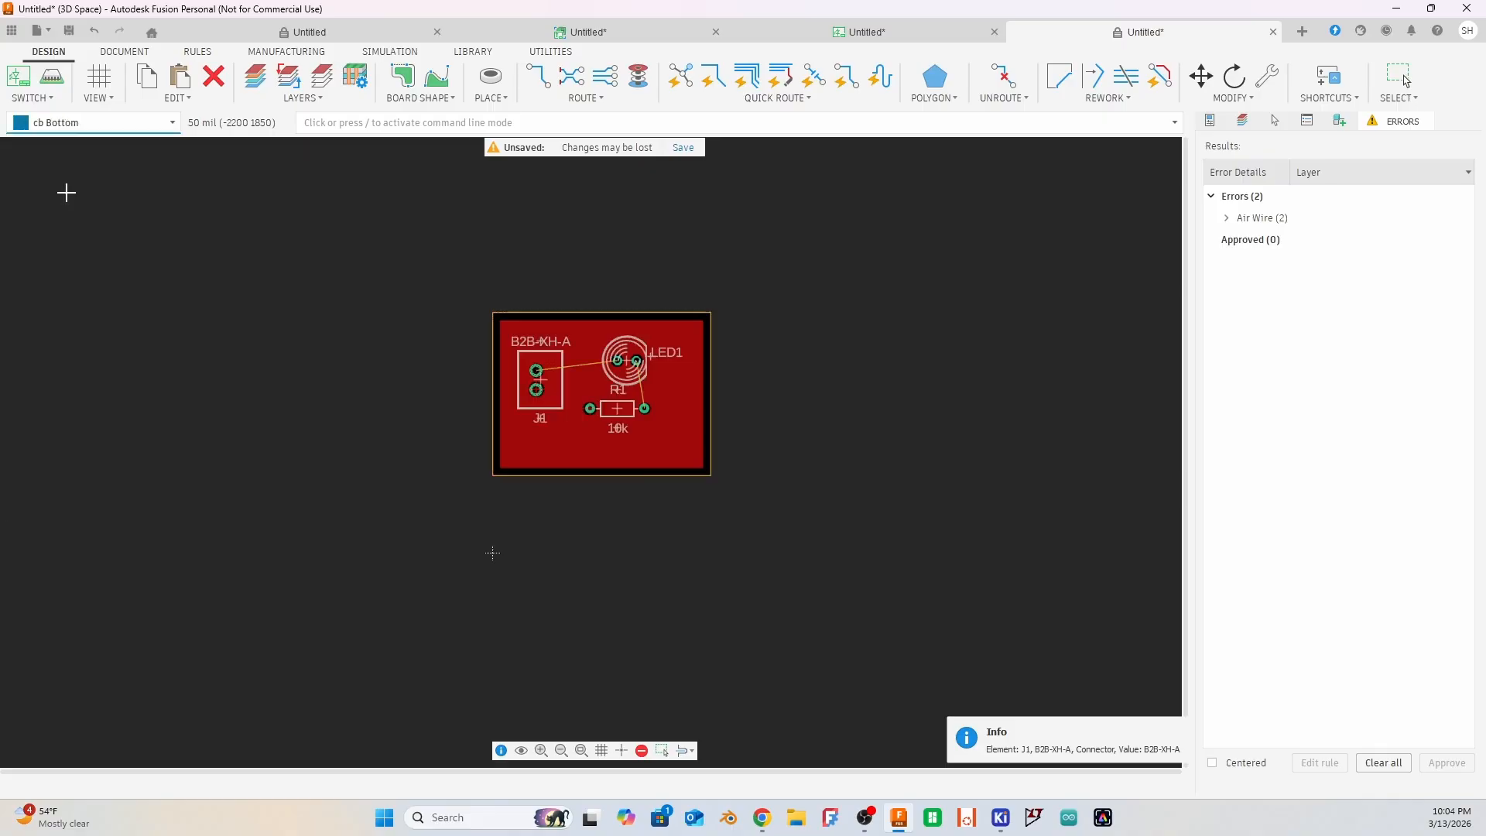
{"action": "left_click", "coordinate": [73, 123]}
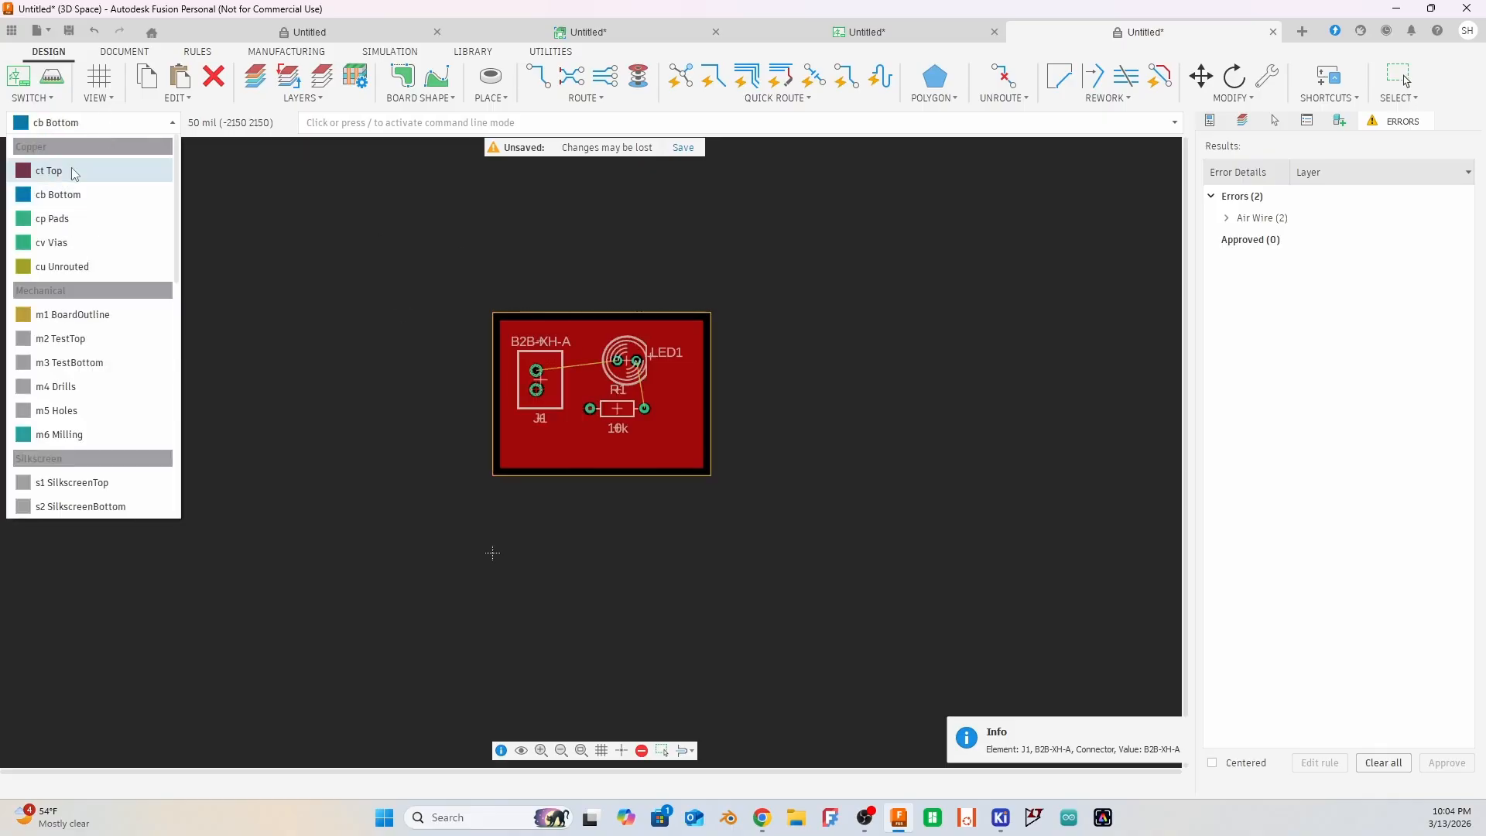
{"action": "left_click", "coordinate": [71, 171]}
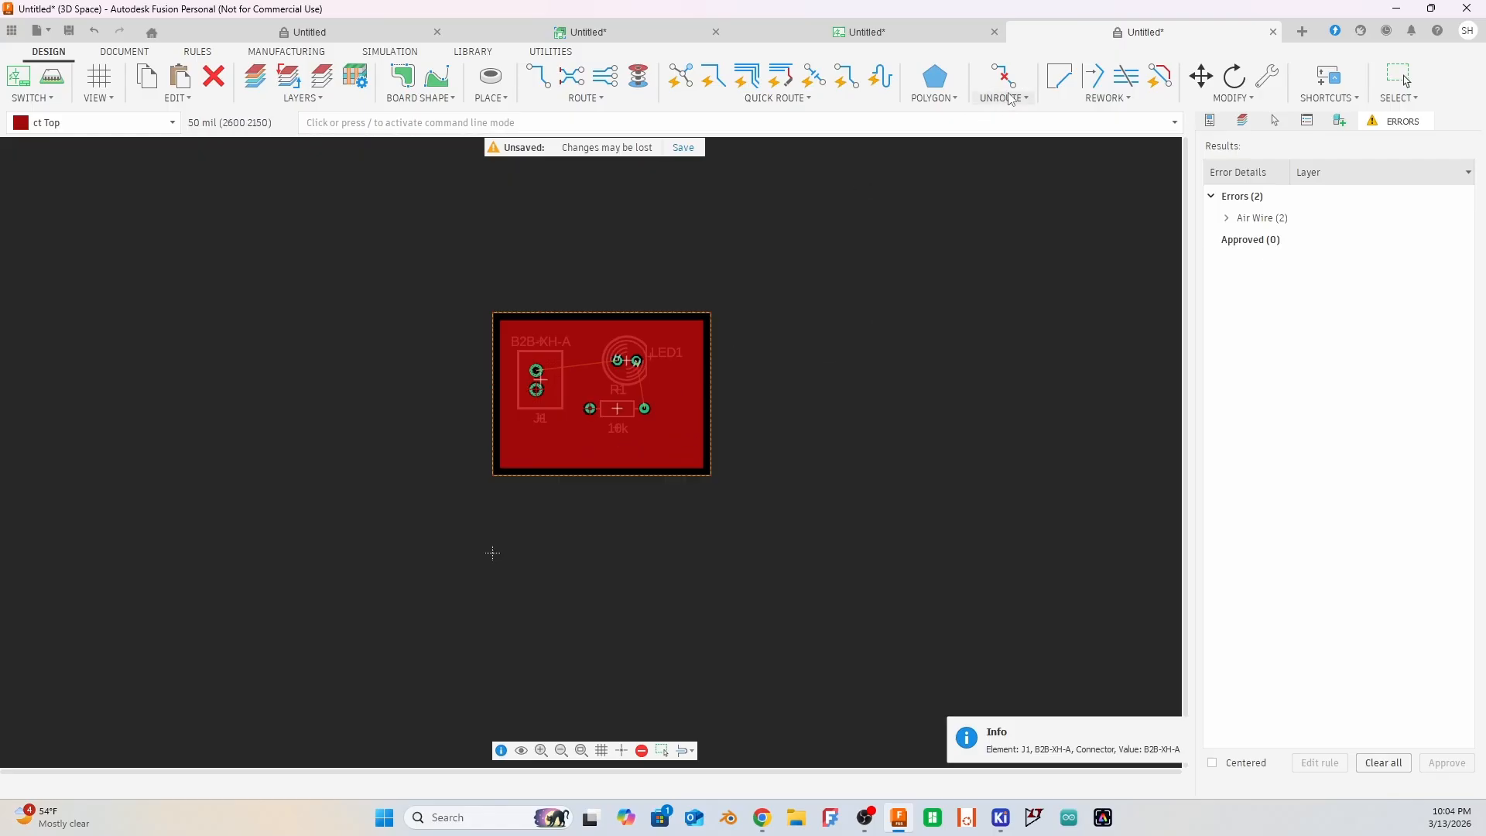
Step: Run the Autorouter on the board with low effort and automatic preferred directions for both copper layers
{"action": "left_click", "coordinate": [802, 99]}
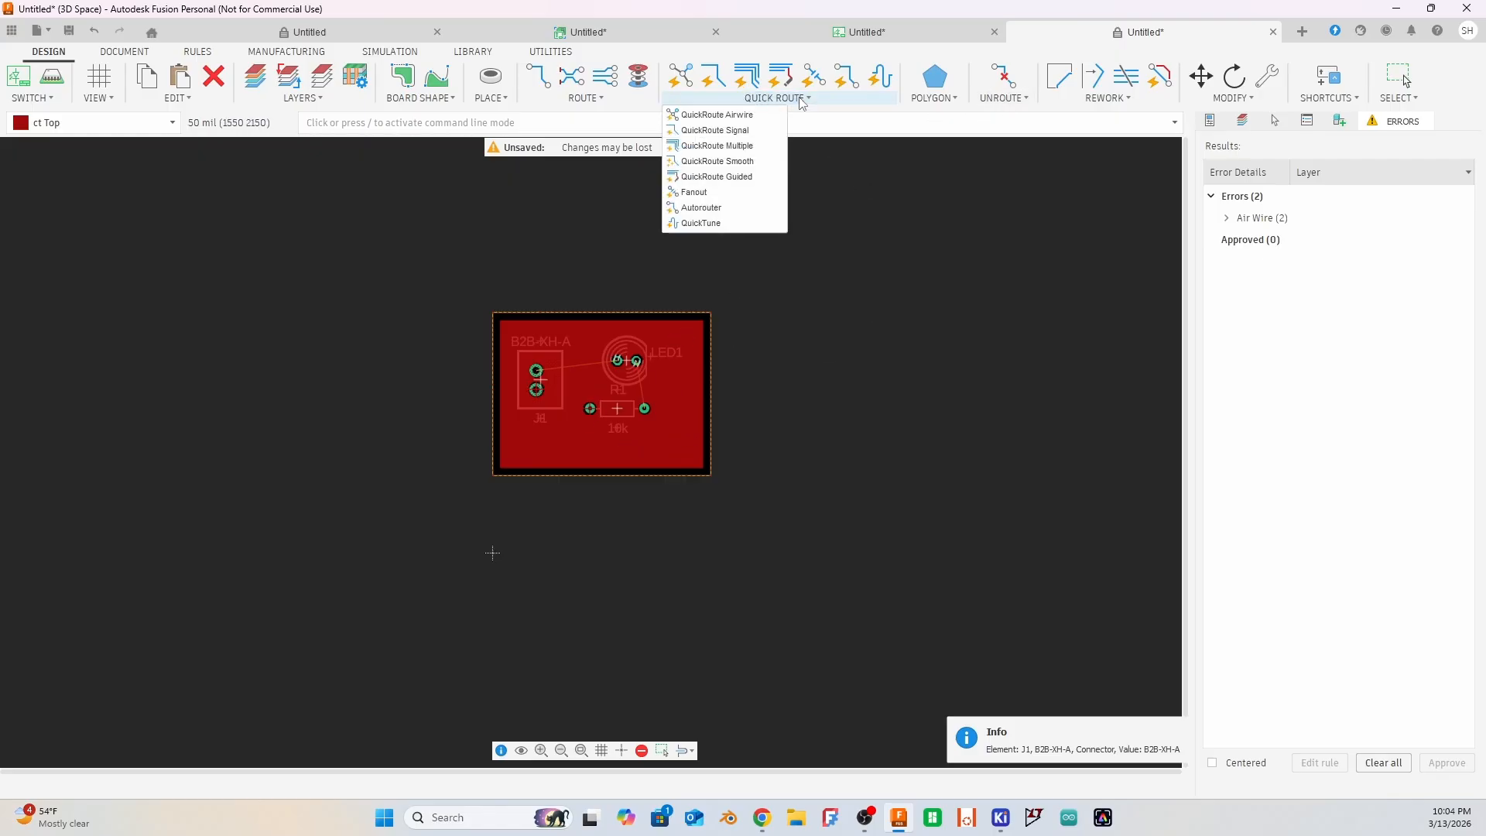
{"action": "left_click", "coordinate": [701, 213]}
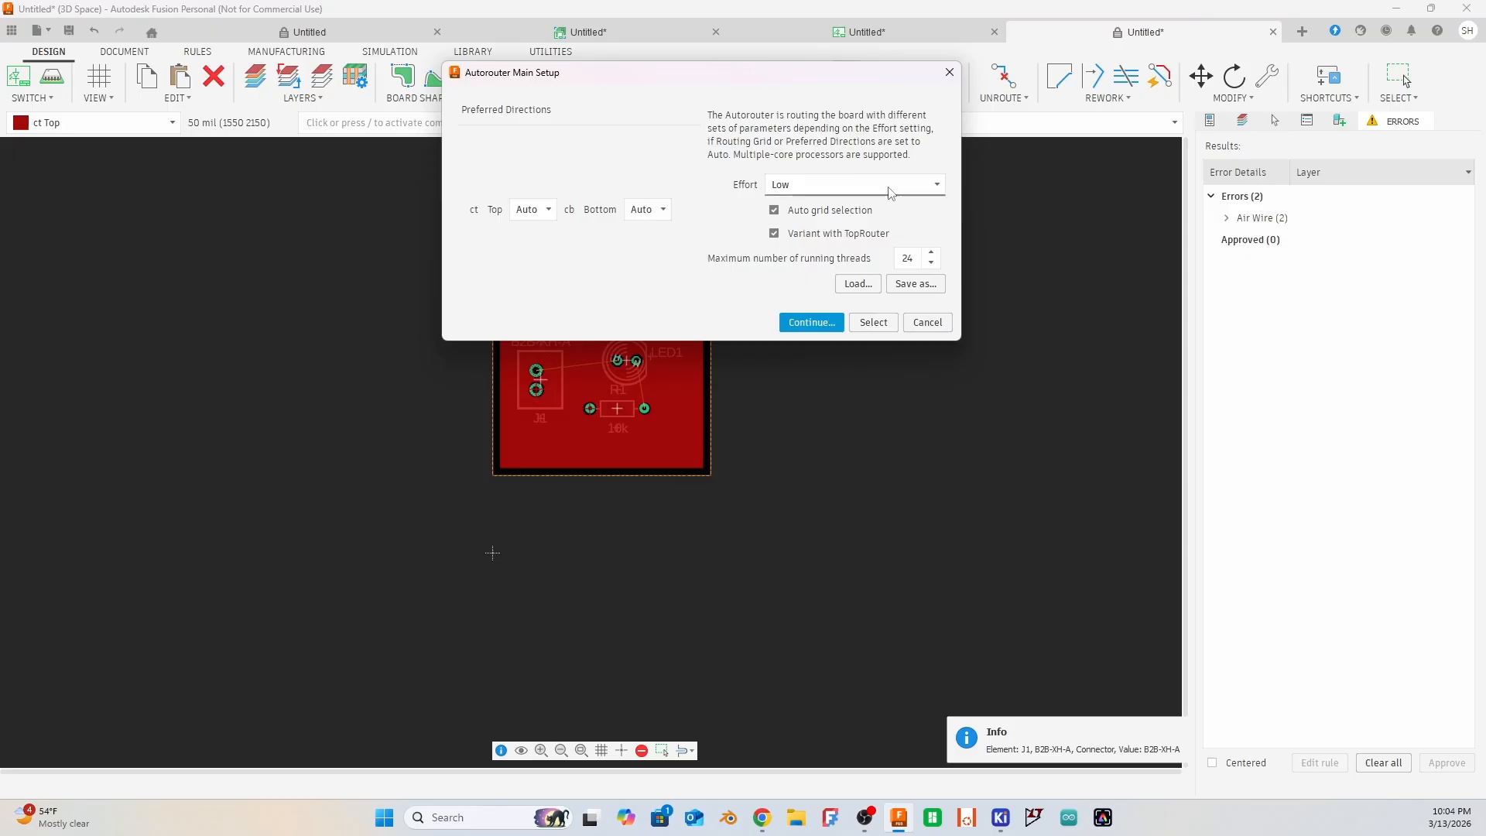
{"action": "left_click", "coordinate": [812, 325]}
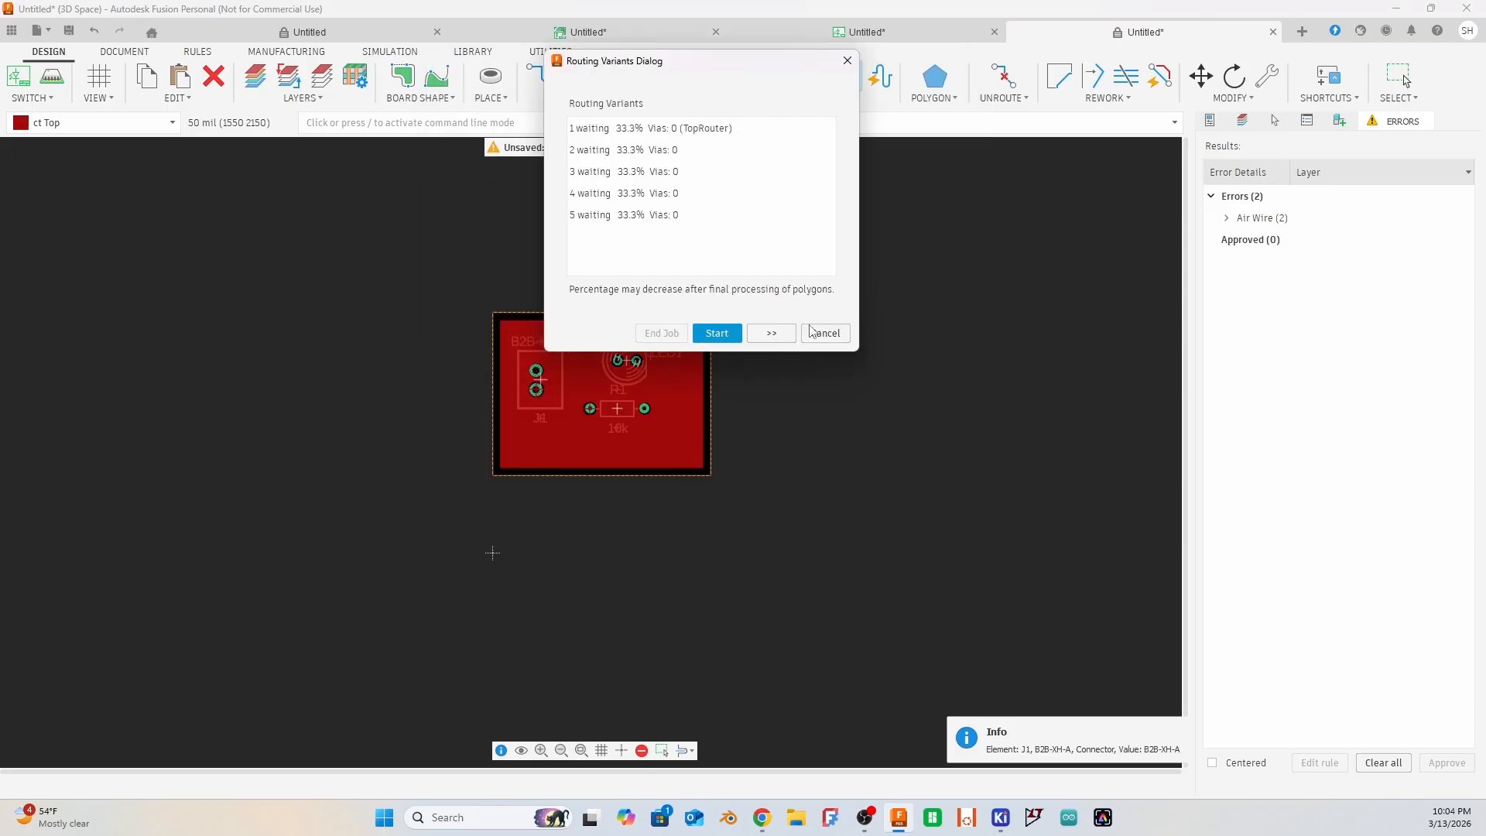
{"action": "left_click", "coordinate": [716, 334]}
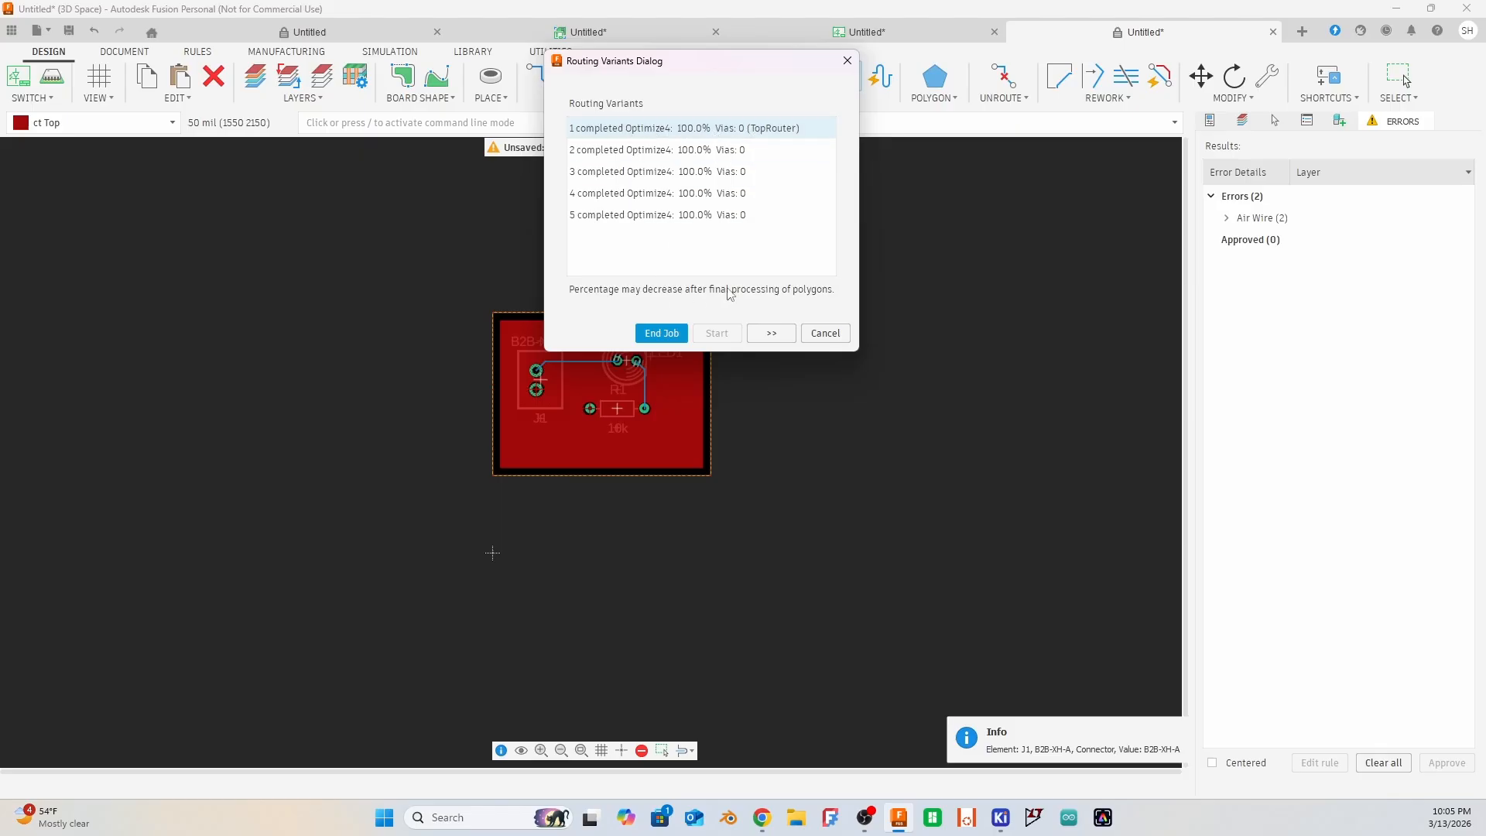
Step: Compare the completed routing variants and end the routing job with variant 1 (TopRouter)
{"action": "left_click", "coordinate": [670, 172]}
{"action": "left_click", "coordinate": [667, 179]}
{"action": "left_click", "coordinate": [640, 218]}
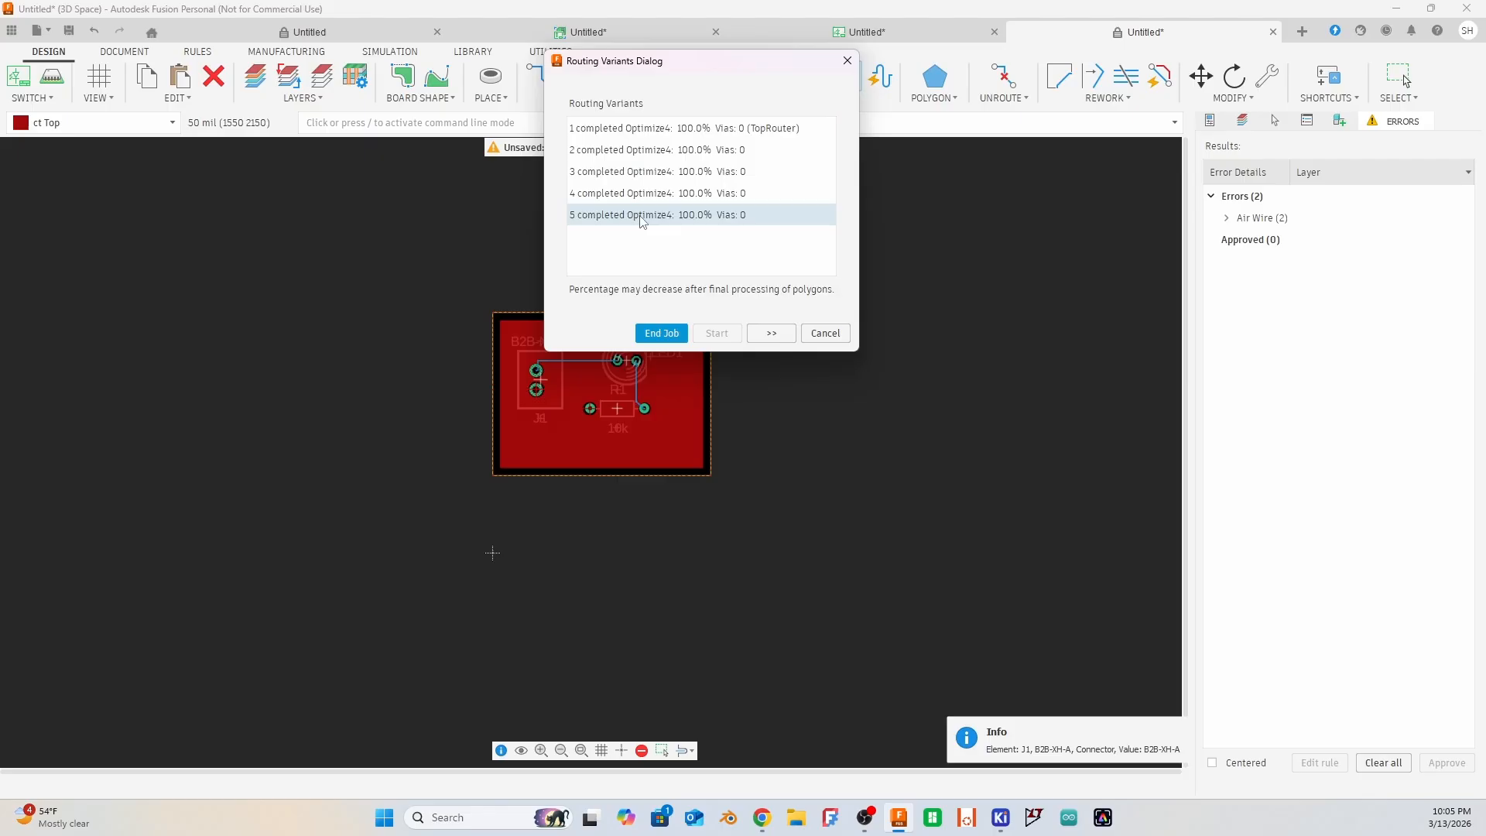
{"action": "left_click", "coordinate": [695, 132]}
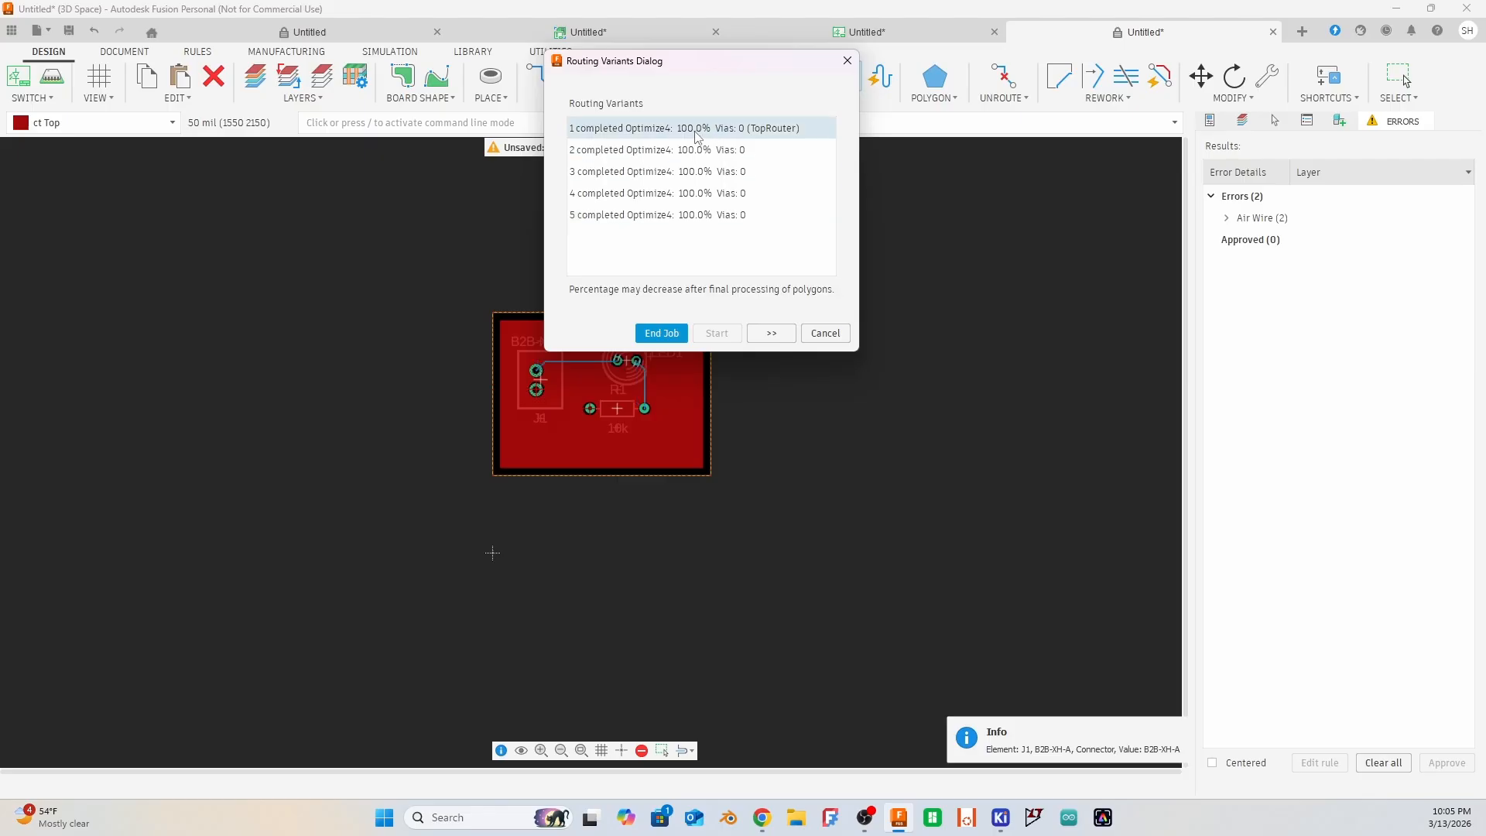
{"action": "left_click", "coordinate": [663, 334]}
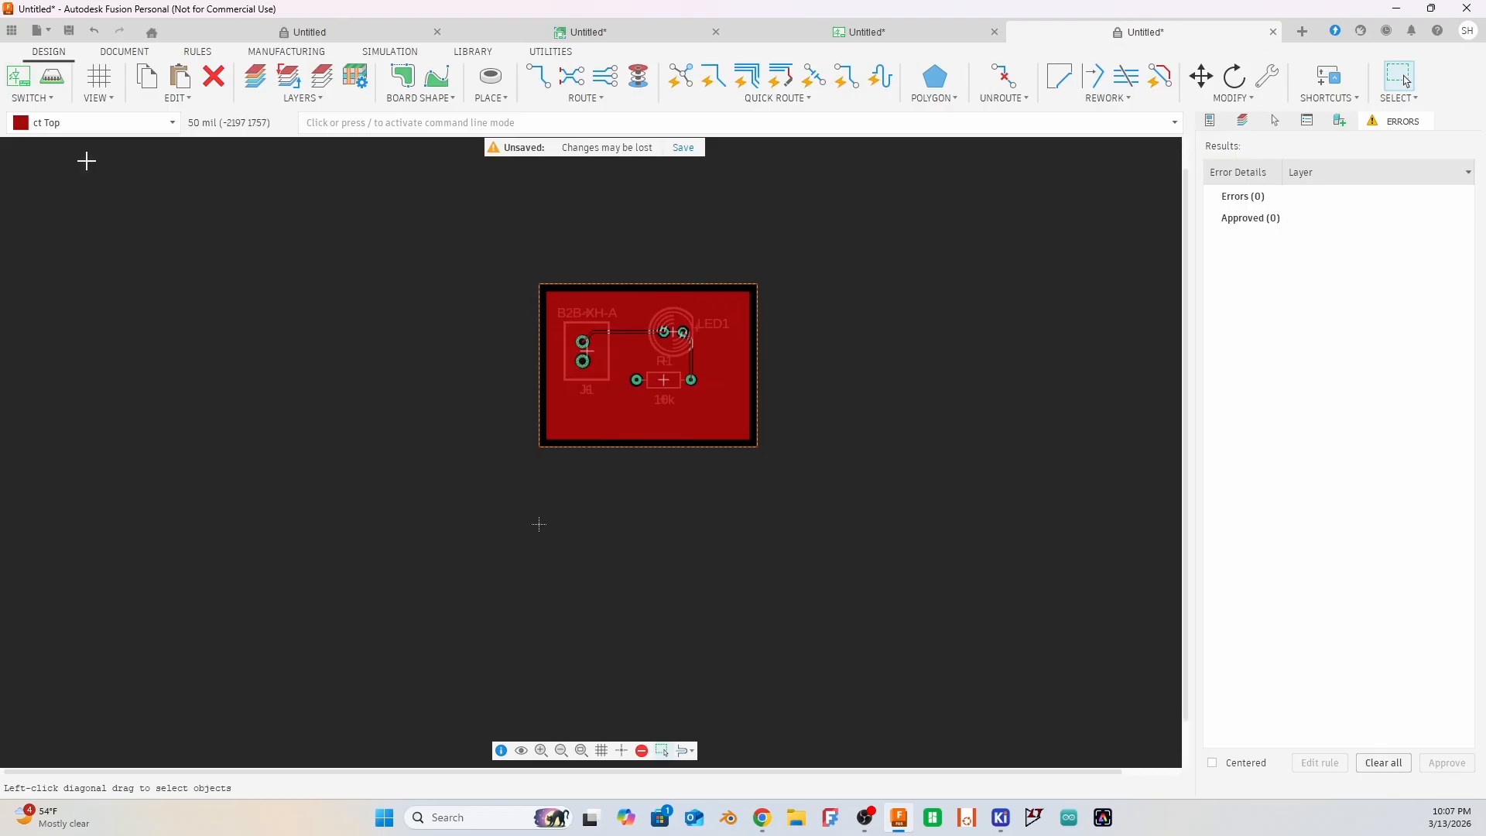
Step: Generate the 3D PCB and examine the board's connector, LED, resistor and traces up close from several angles
{"action": "left_click", "coordinate": [50, 78]}
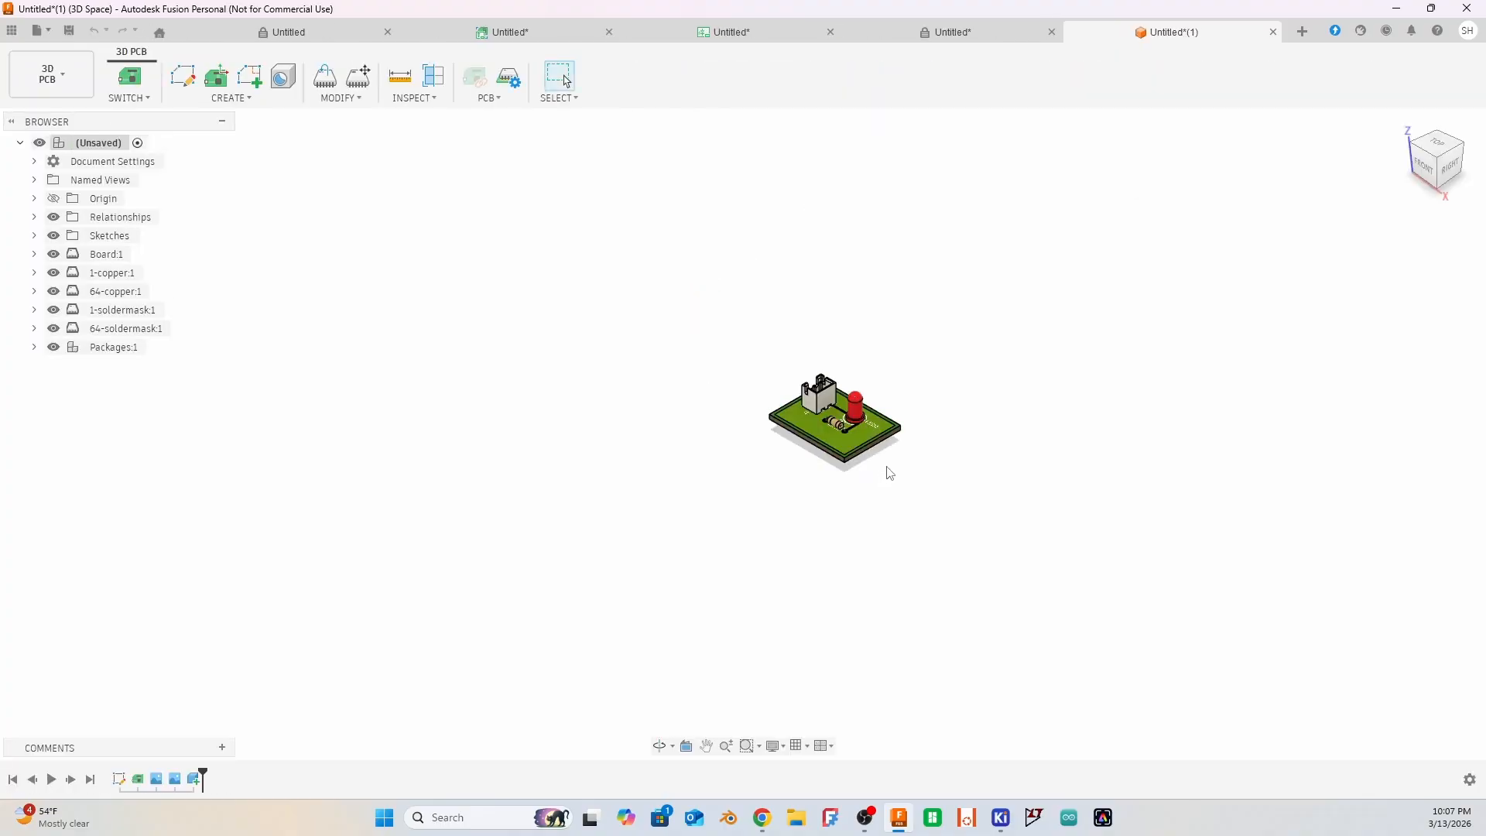
{"action": "middle_click_drag", "start_coordinate": [887, 471], "coordinate": [497, 402], "text": "shift"}
{"action": "middle_click_drag", "start_coordinate": [693, 421], "coordinate": [744, 474], "text": "shift"}
{"action": "key", "text": "Escape"}
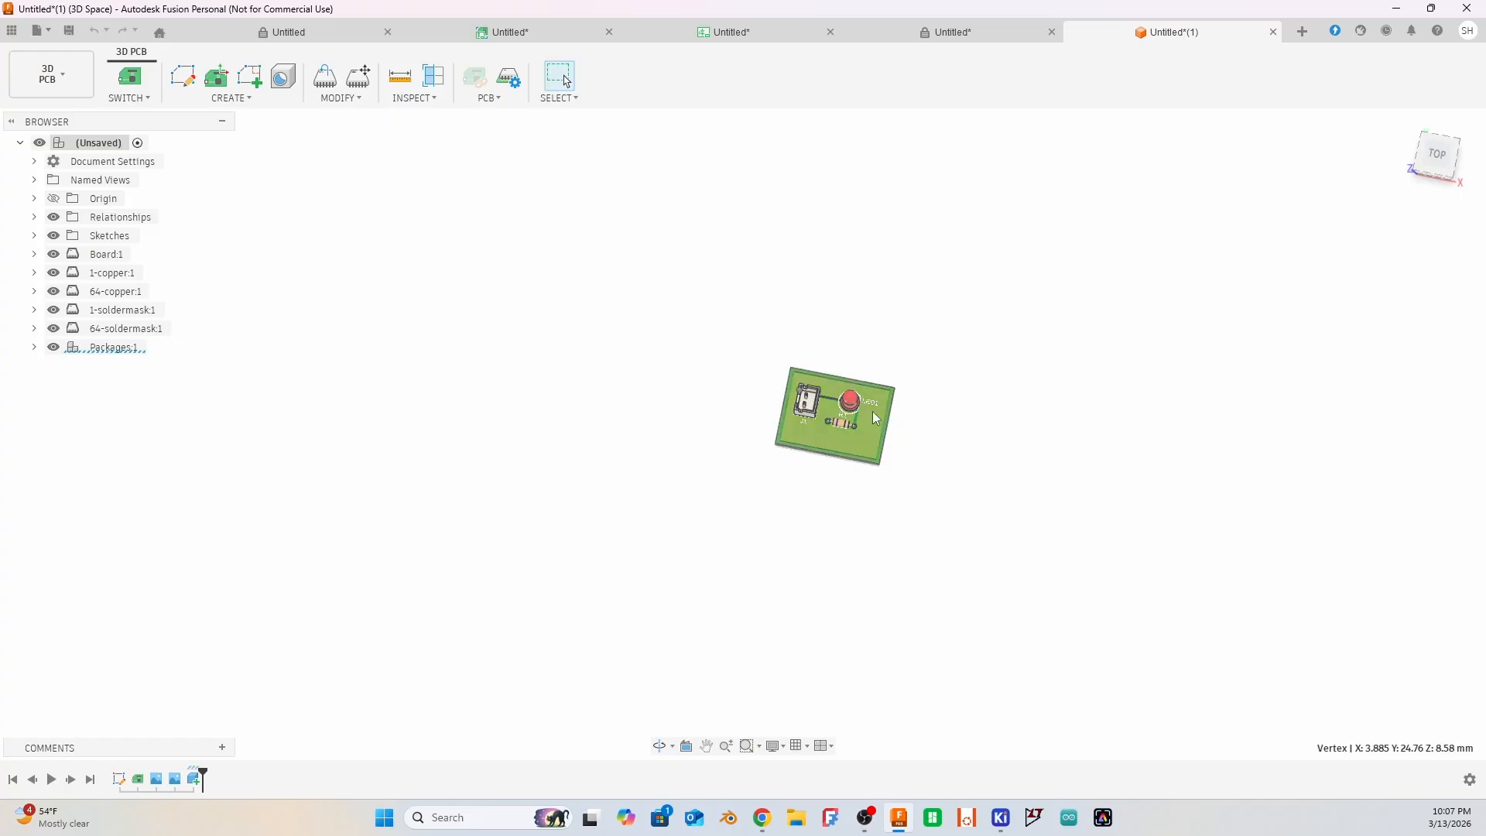
{"action": "middle_click_drag", "start_coordinate": [926, 401], "coordinate": [1070, 377], "text": "shift"}
{"action": "scroll", "coordinate": [822, 416], "scroll_direction": "down", "scroll_amount": 2}
{"action": "scroll", "coordinate": [825, 417], "scroll_direction": "up", "scroll_amount": 6}
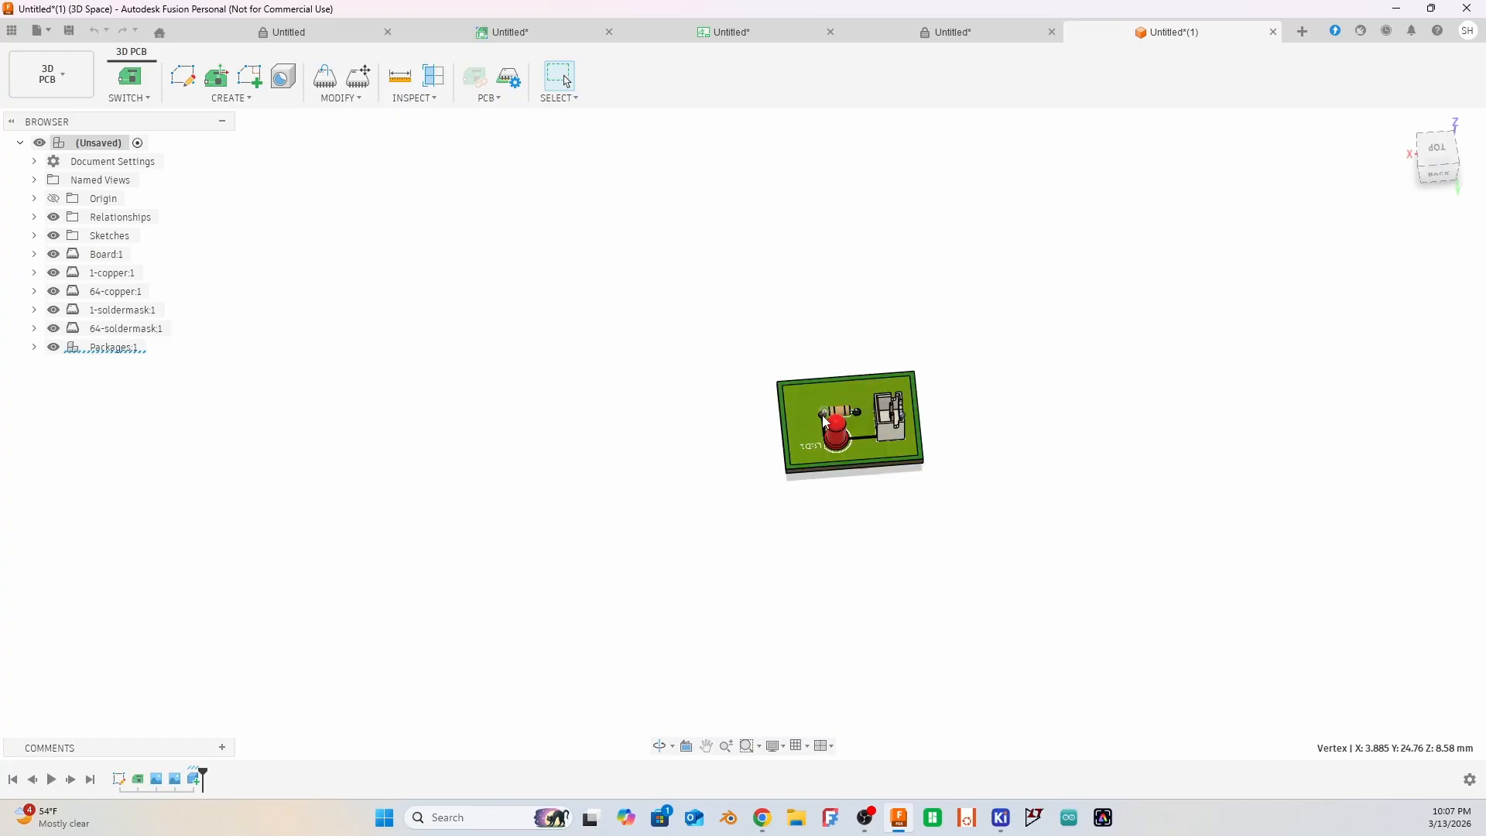
{"action": "scroll", "coordinate": [1077, 414], "scroll_direction": "up", "scroll_amount": 3}
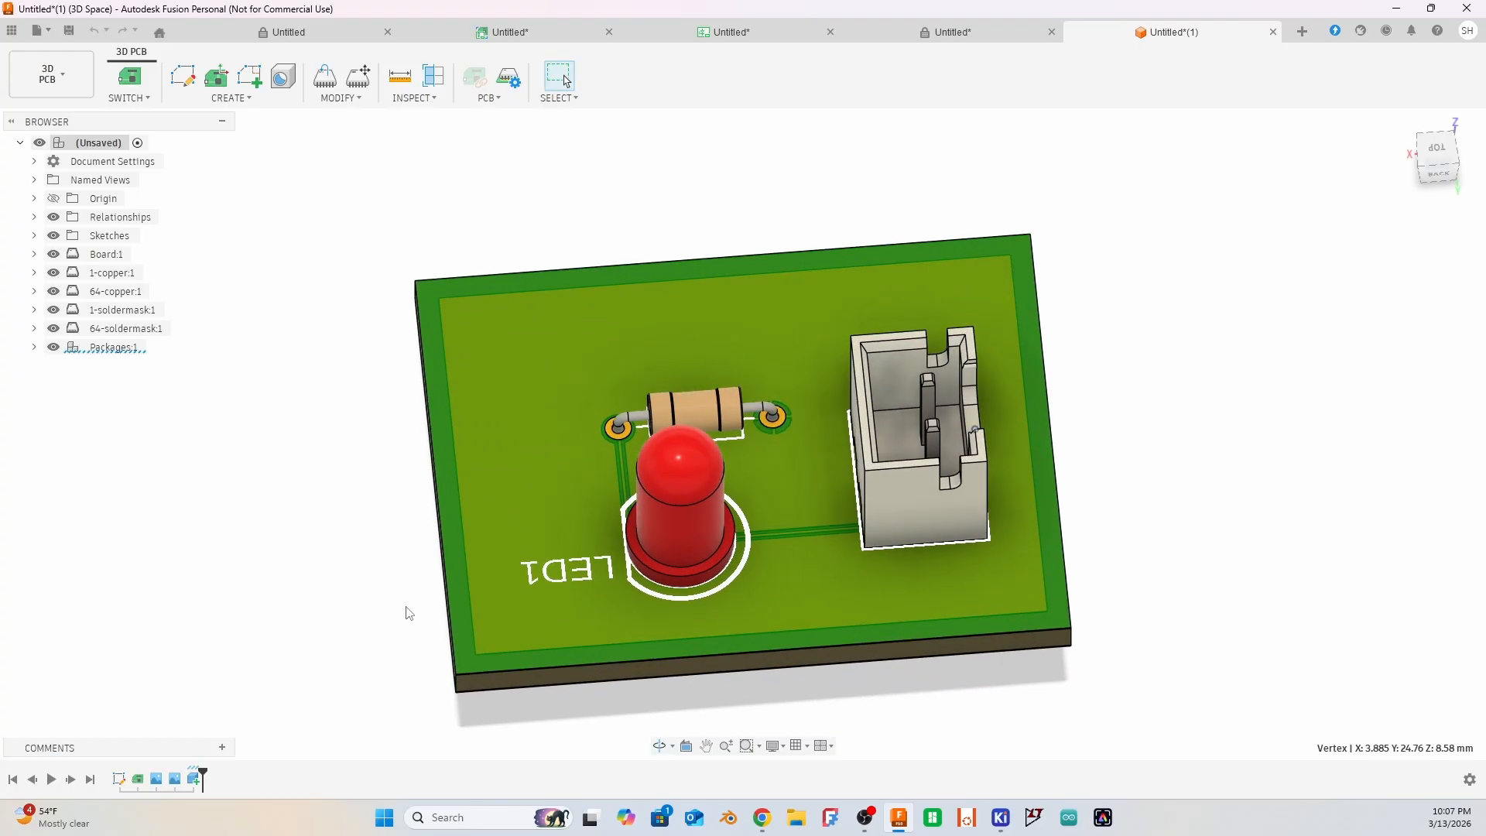
{"action": "left_click_drag", "start_coordinate": [368, 625], "coordinate": [371, 626]}
{"action": "middle_click_drag", "start_coordinate": [371, 627], "coordinate": [575, 605], "text": "shift"}
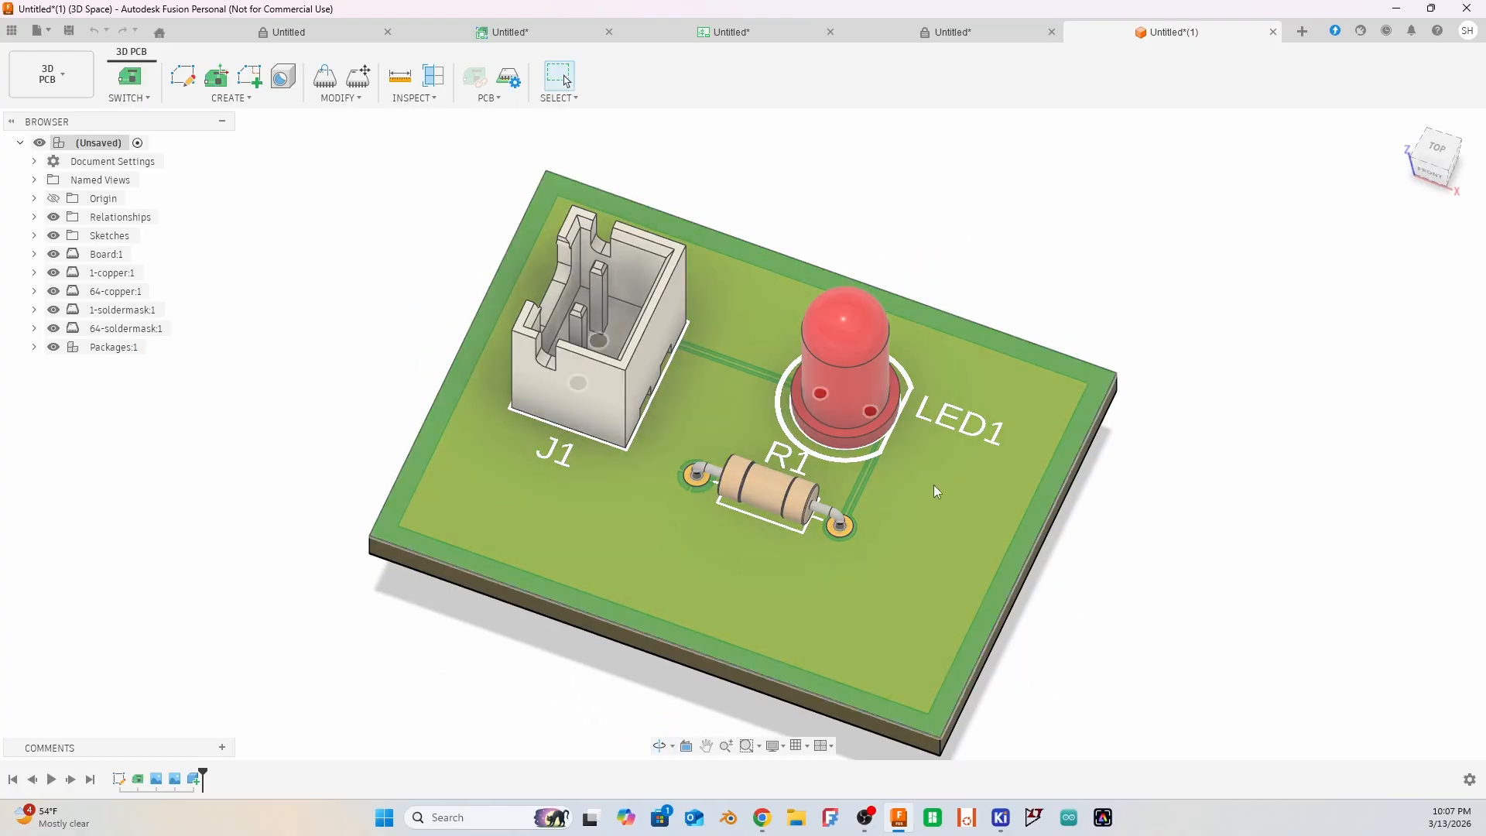